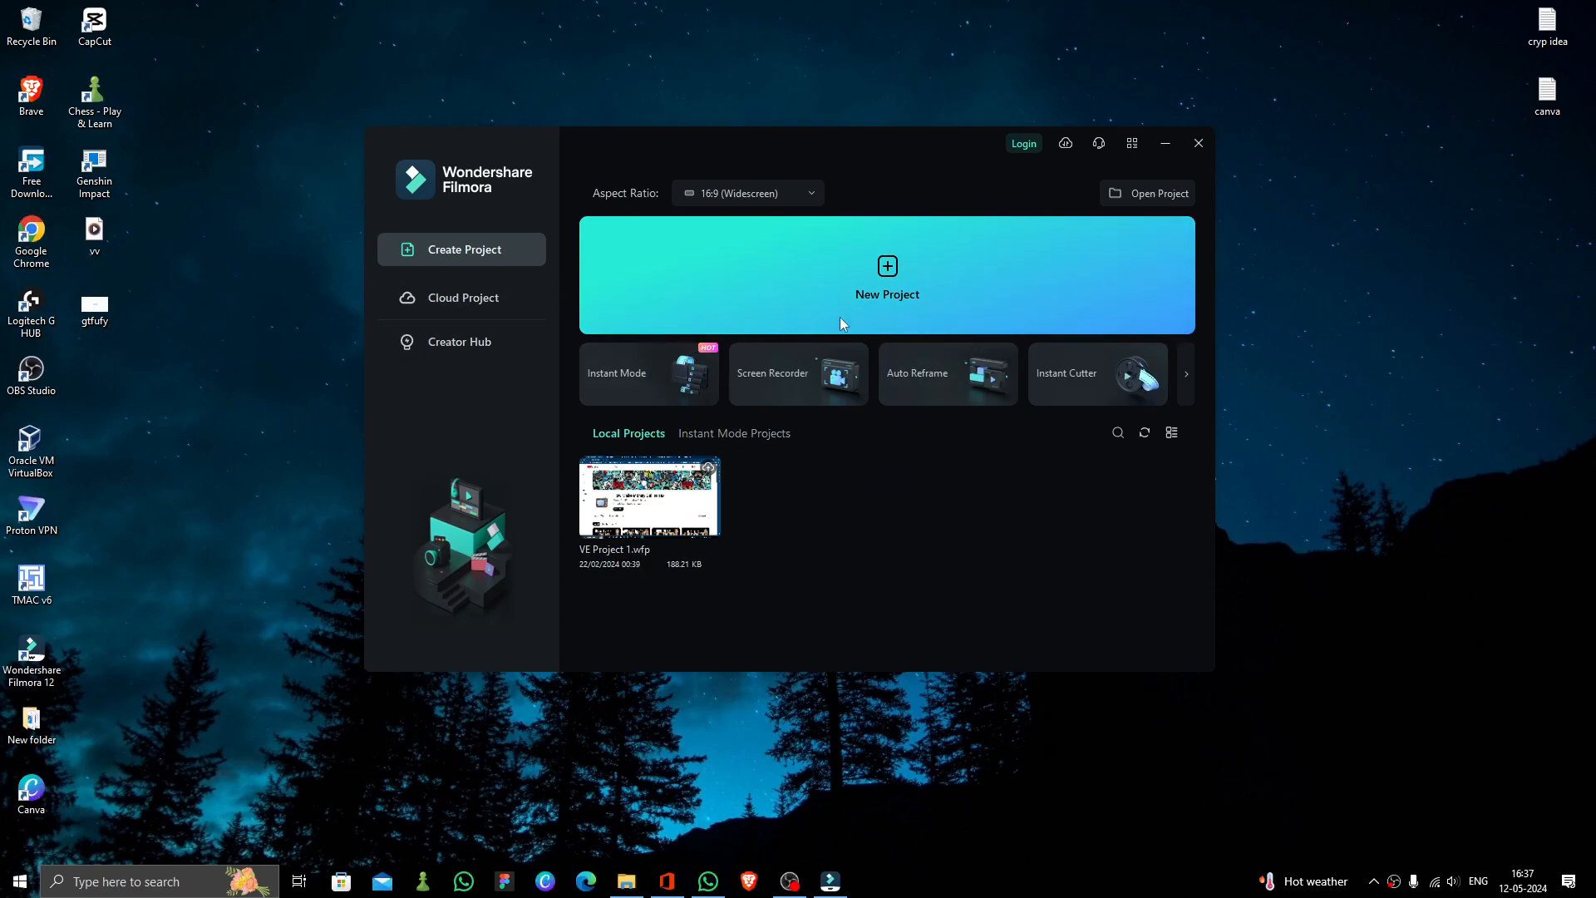
Create a new 16:9 project and import the screen-recording video file 41
left_click(877, 297)
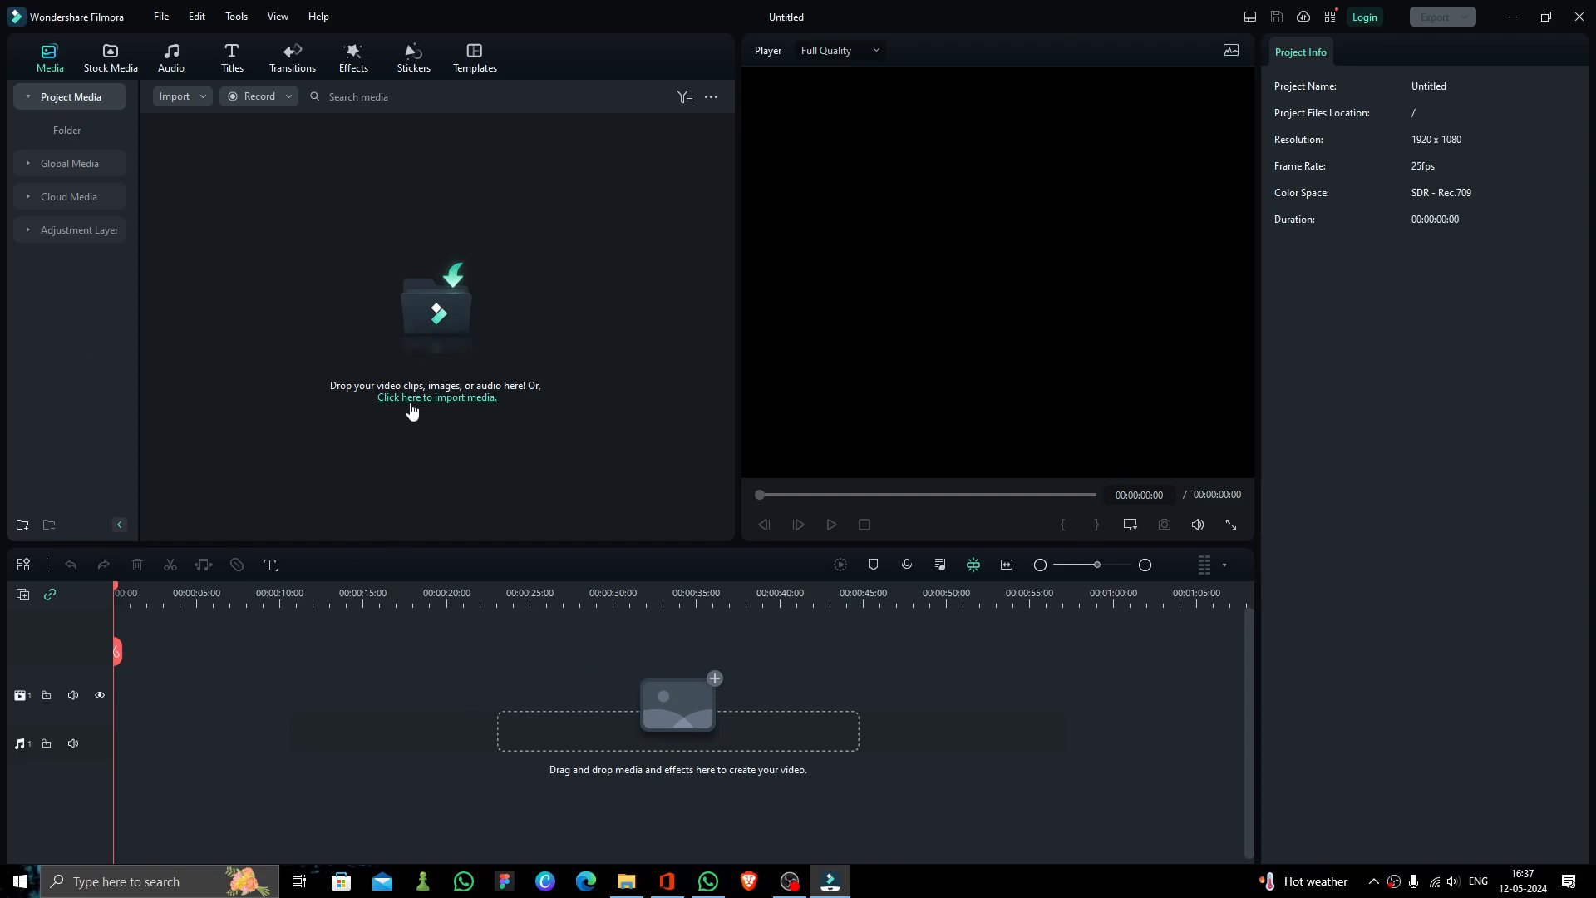
left_click(494, 398)
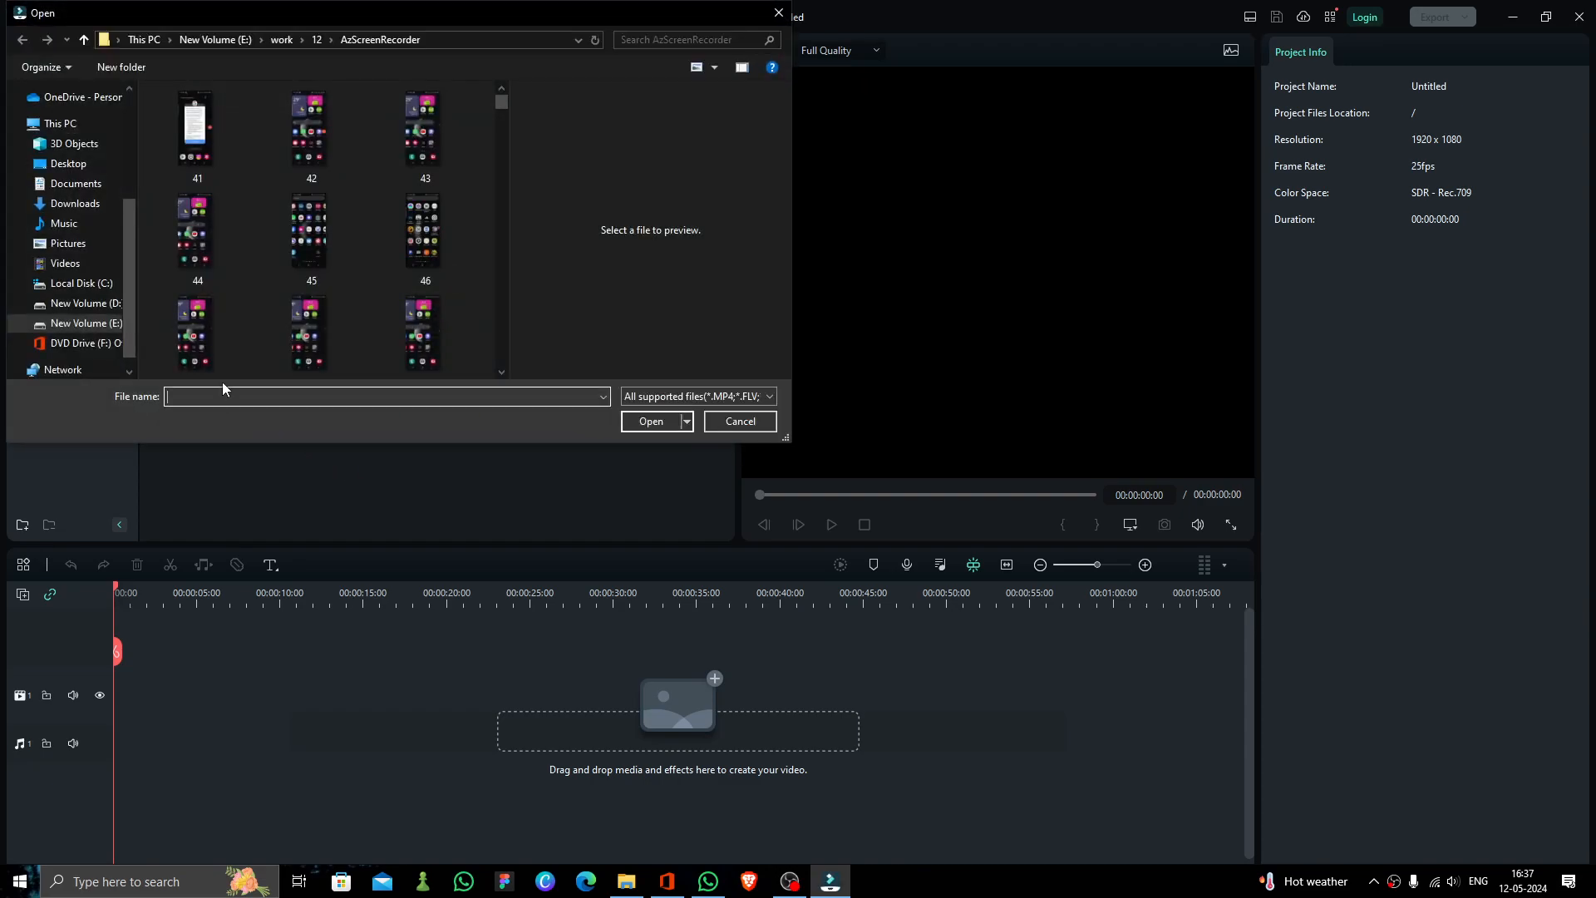
double_click(213, 170)
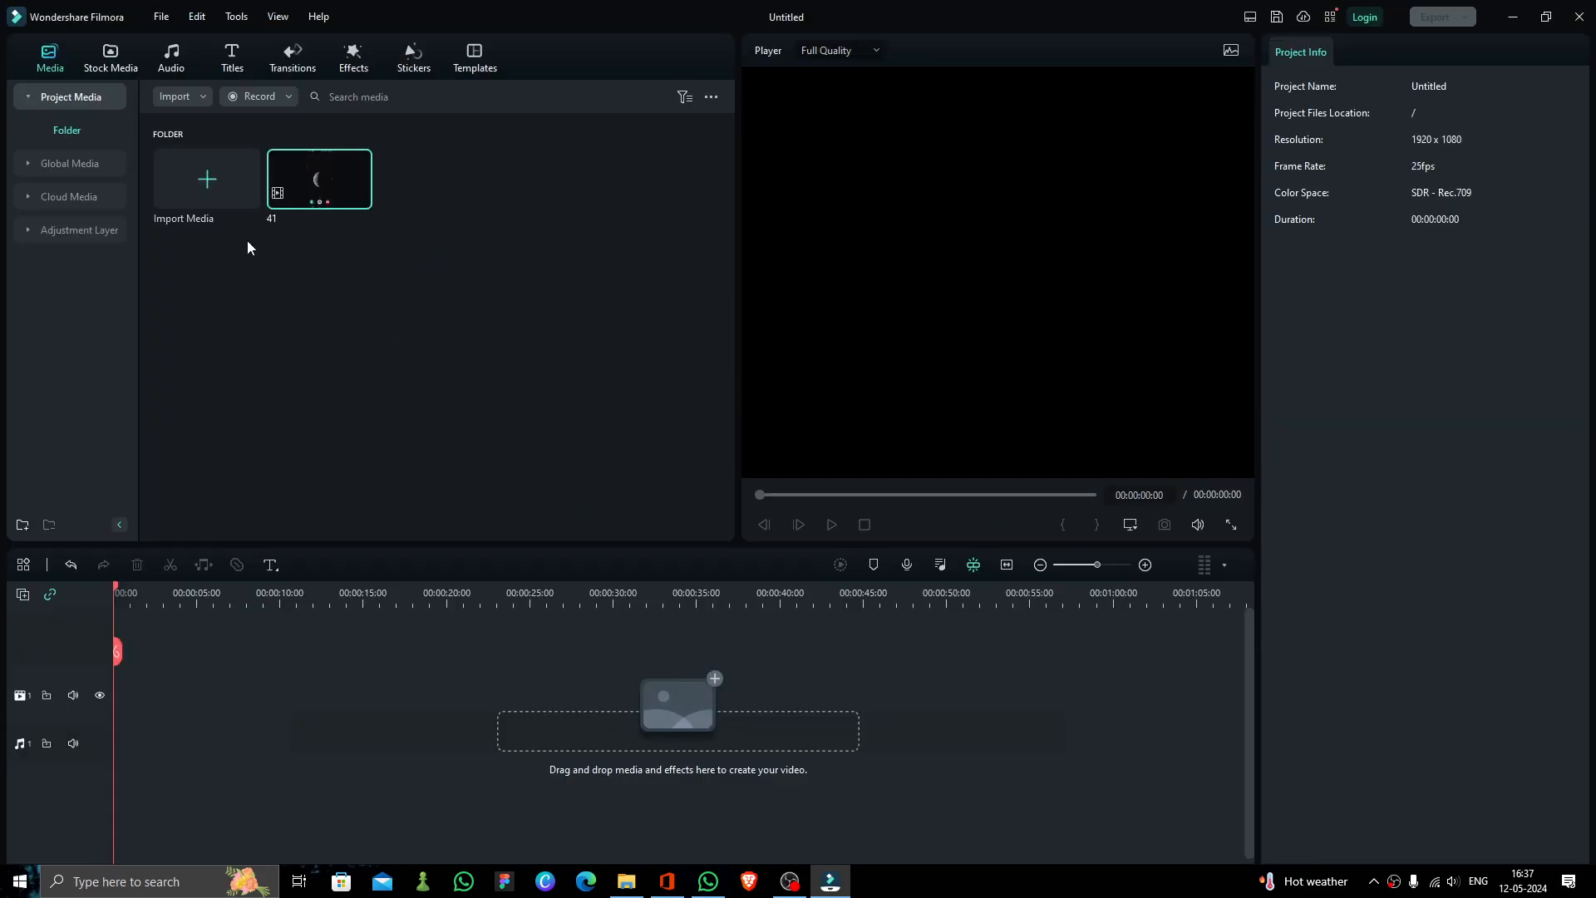
Place video 41 at the start of the first video track, keeping the project settings of 1920 x 1080 25fps
left_click_drag(297, 208, 128, 709)
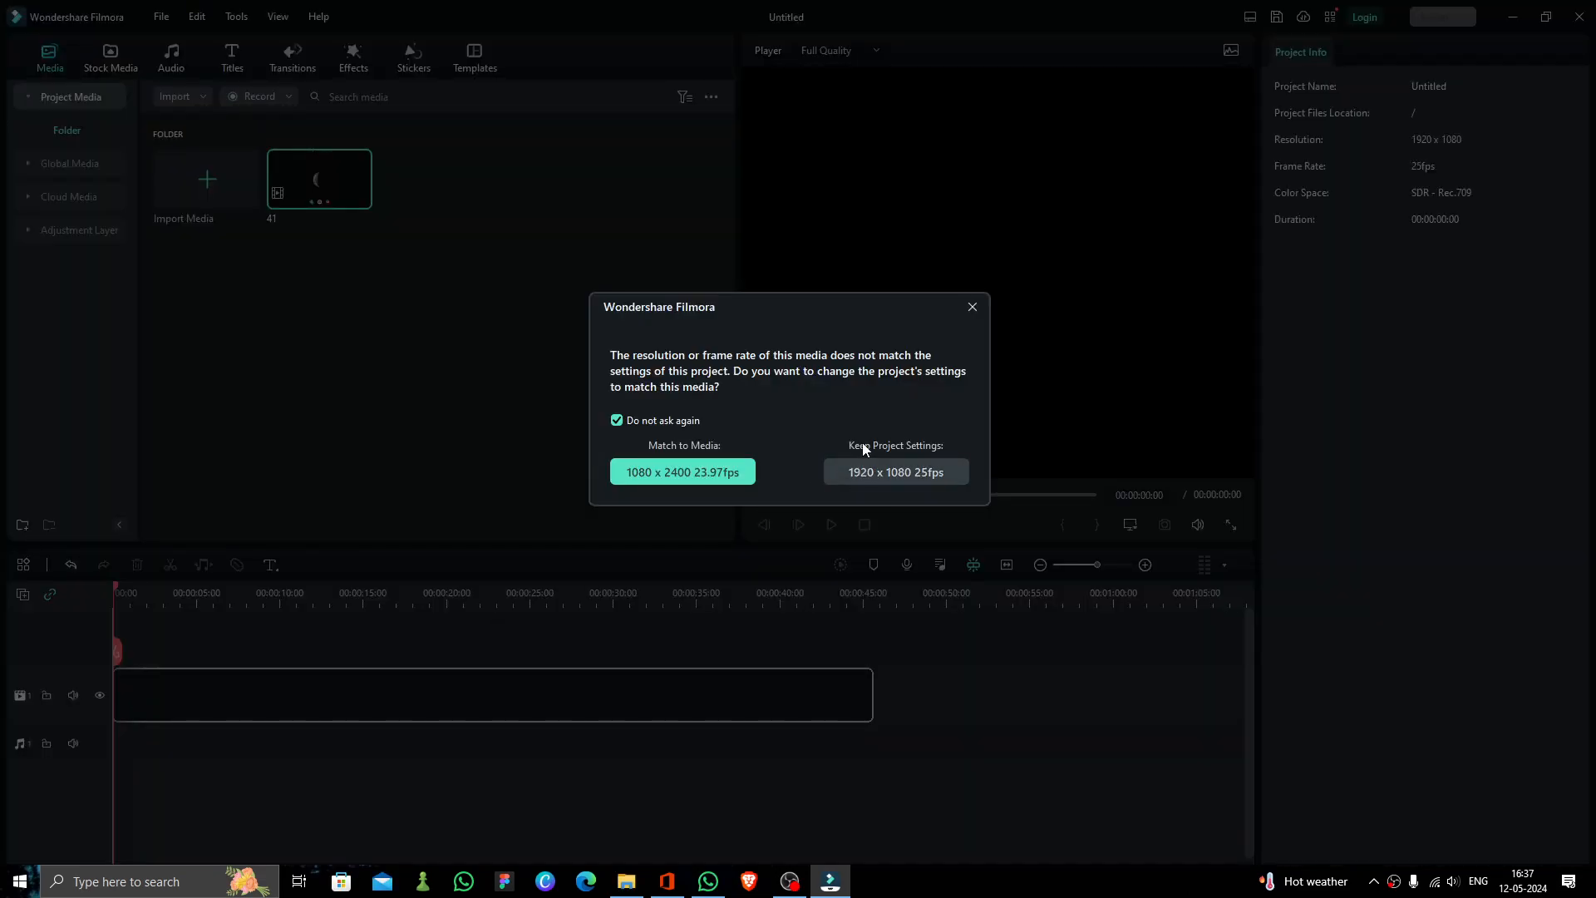
left_click(897, 472)
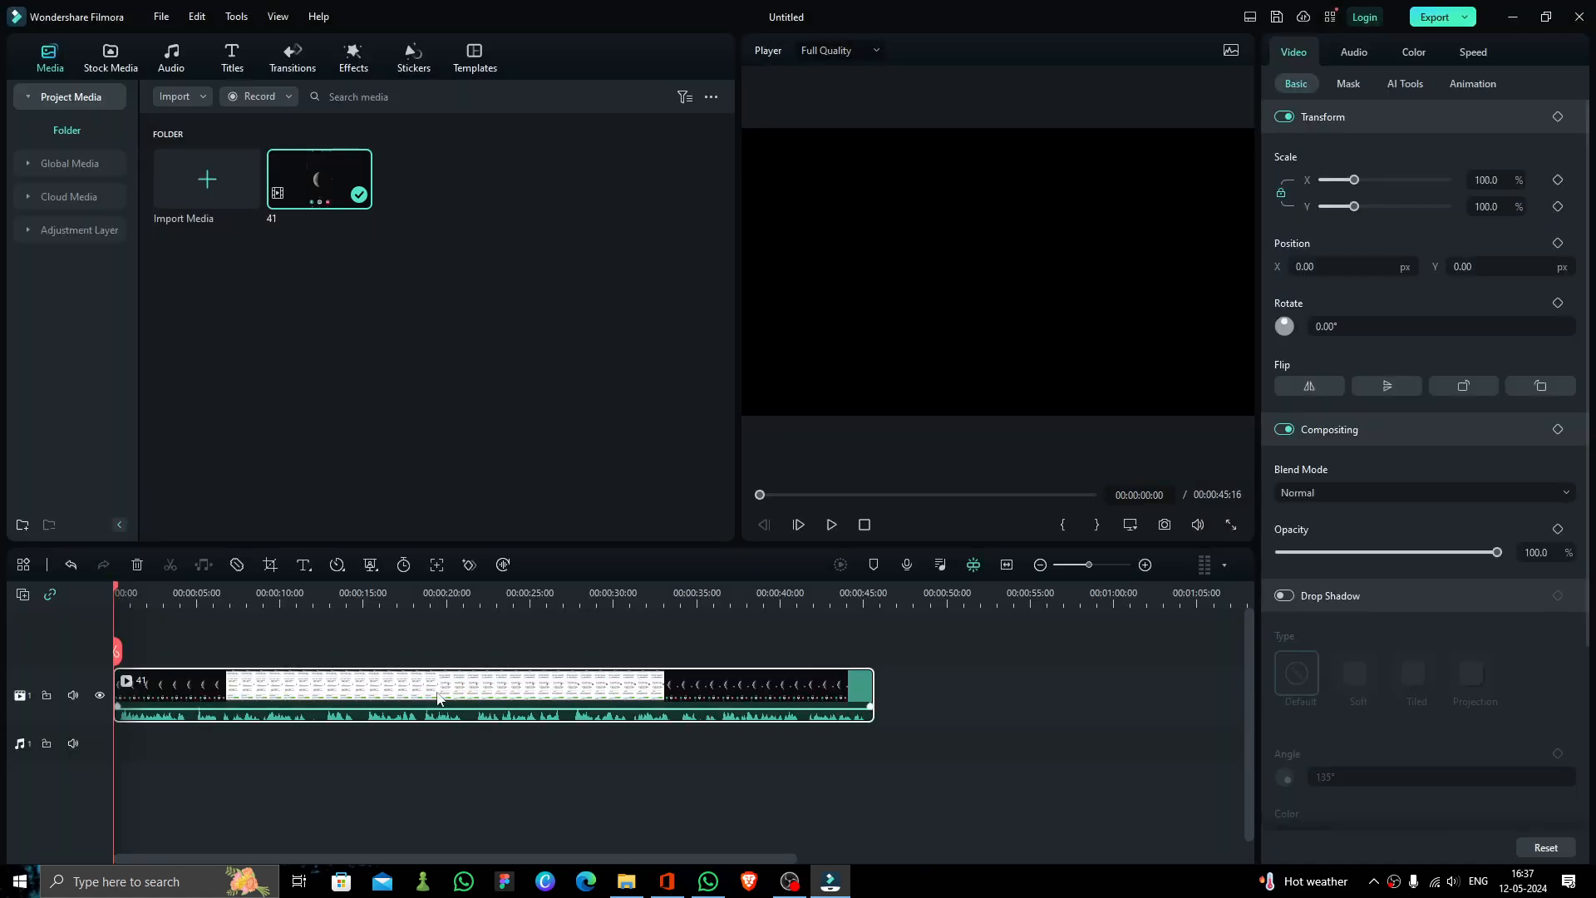
mouse_move(759, 494)
left_mouse_down()
mouse_move(1029, 507)
mouse_move(765, 525)
left_mouse_up()
left_click(765, 524)
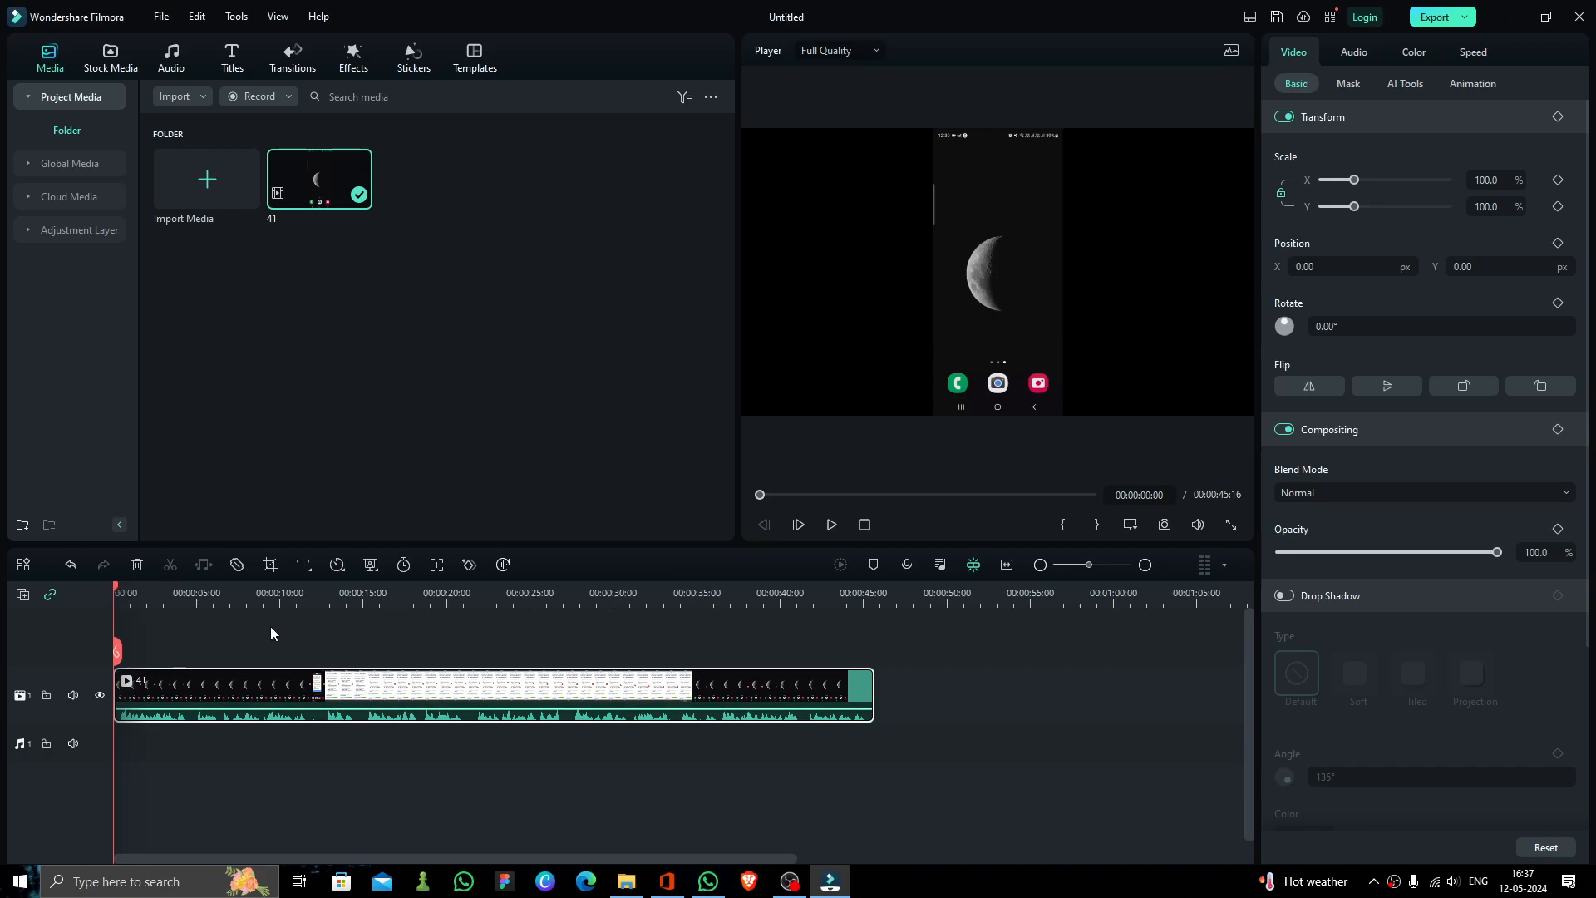
Split the video clip at 00:00:07:24, select its first part and move the playhead back to 00:00:04:16
left_click_drag(115, 592, 246, 592)
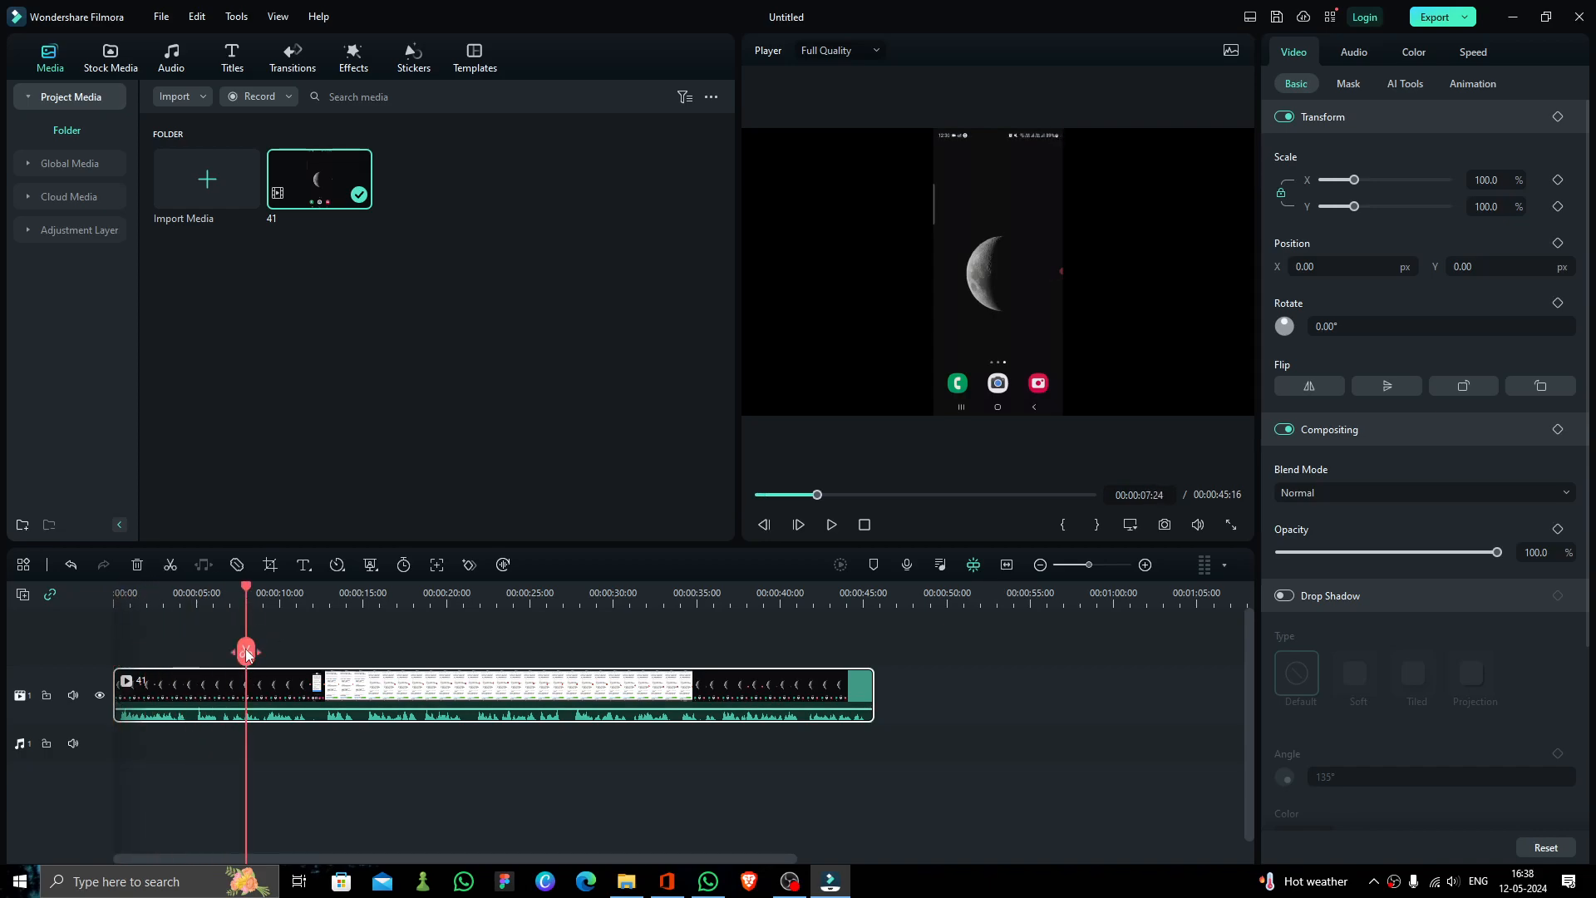
left_click(246, 653)
left_click(185, 706)
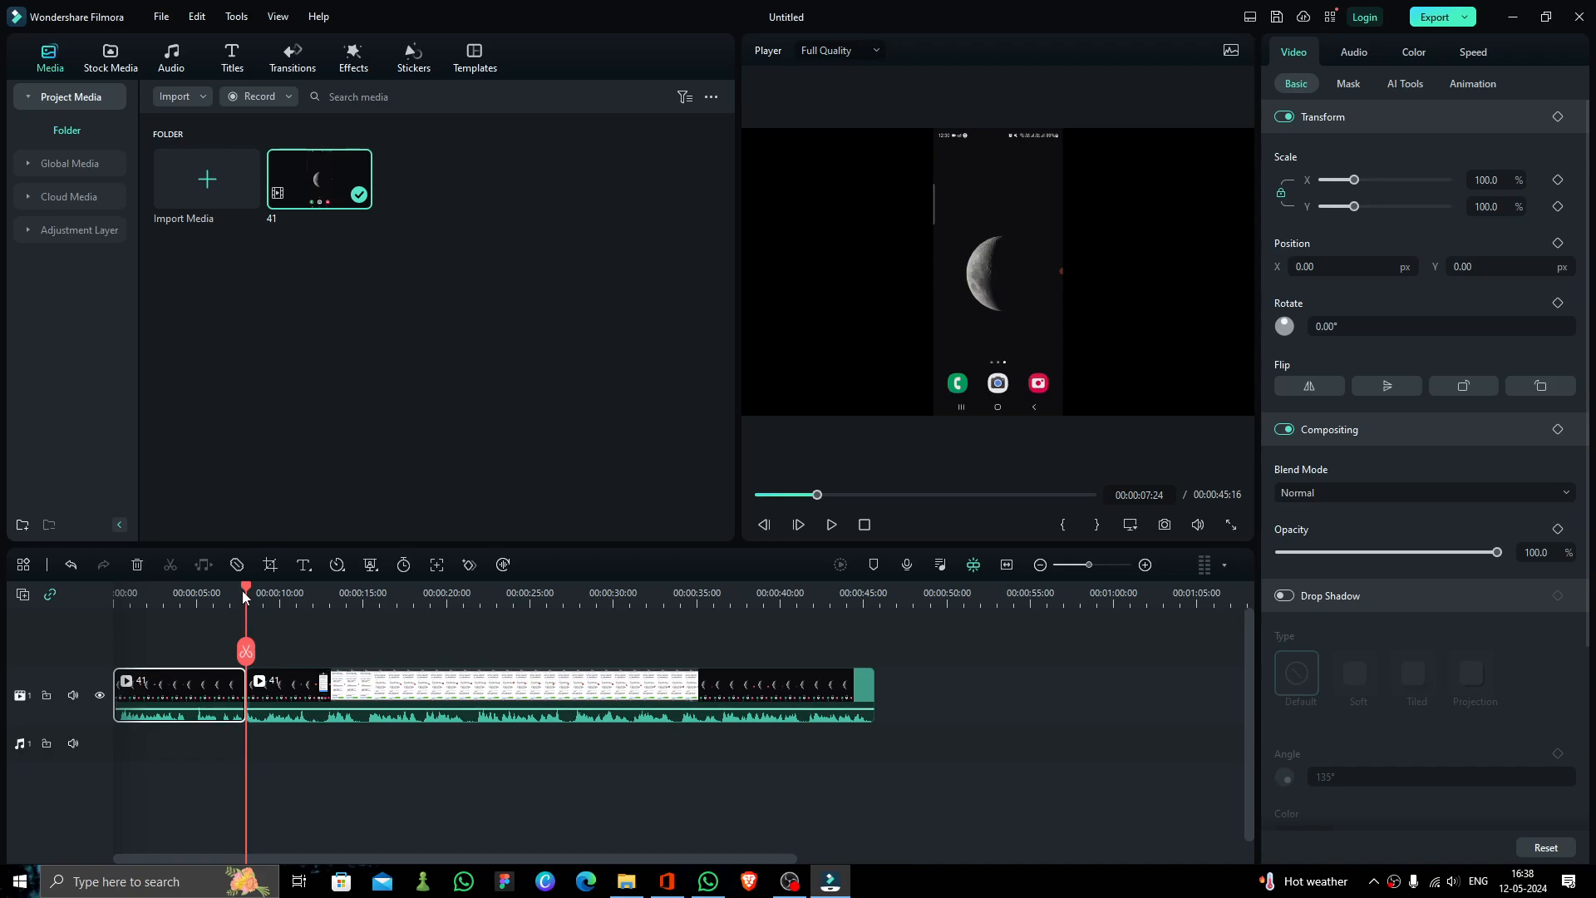
left_click_drag(246, 592, 191, 631)
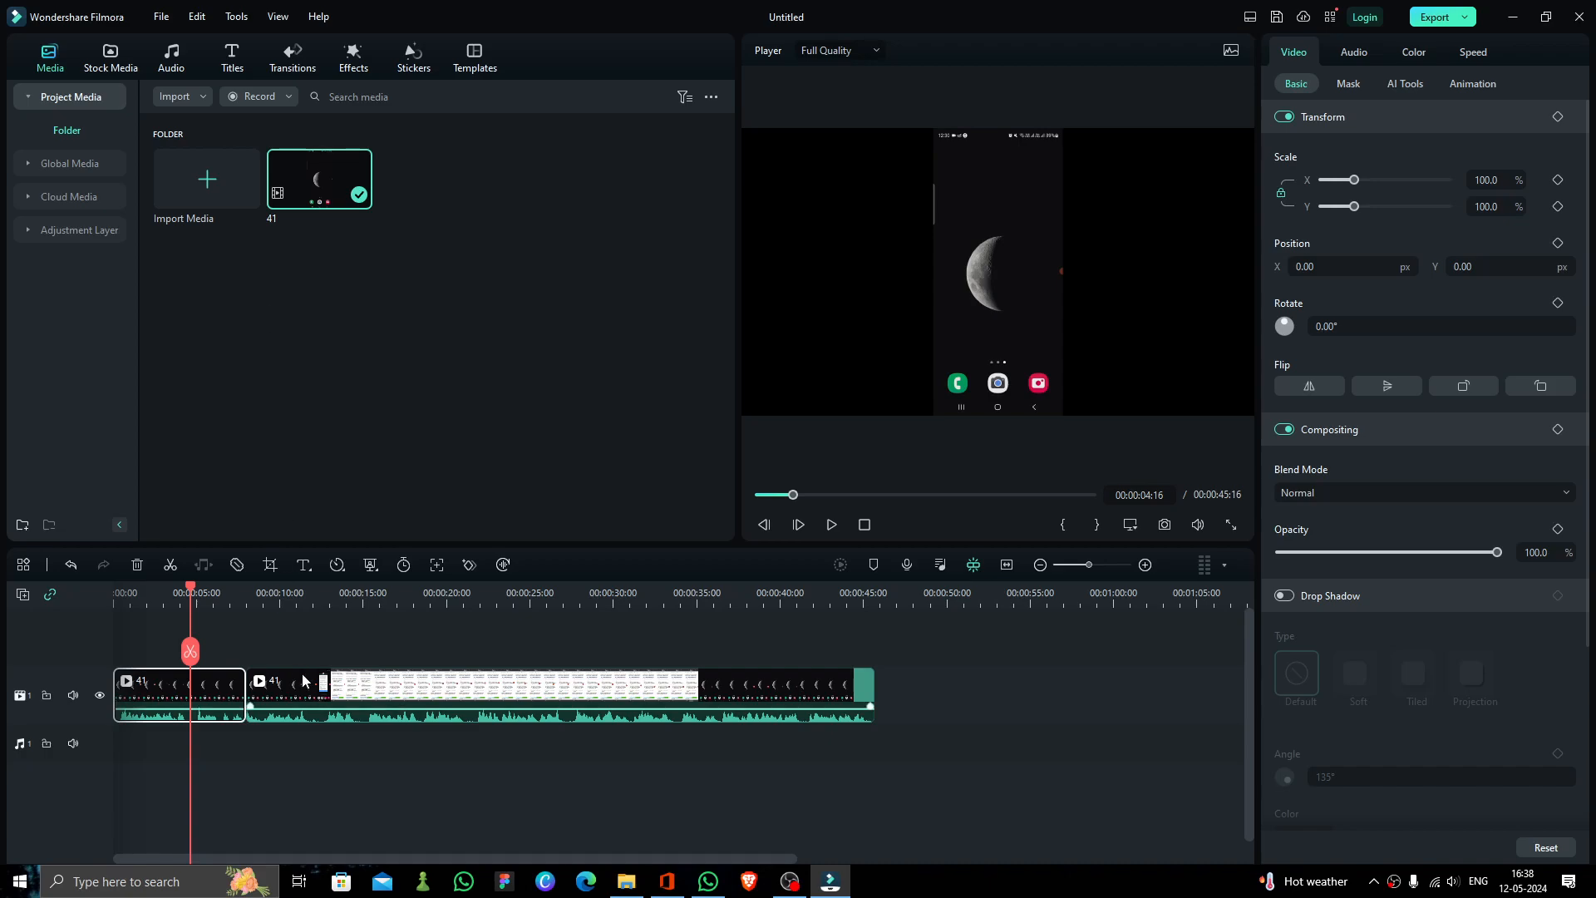
Add the Flash transition at the cut between the two clip parts and play it back
left_click(291, 58)
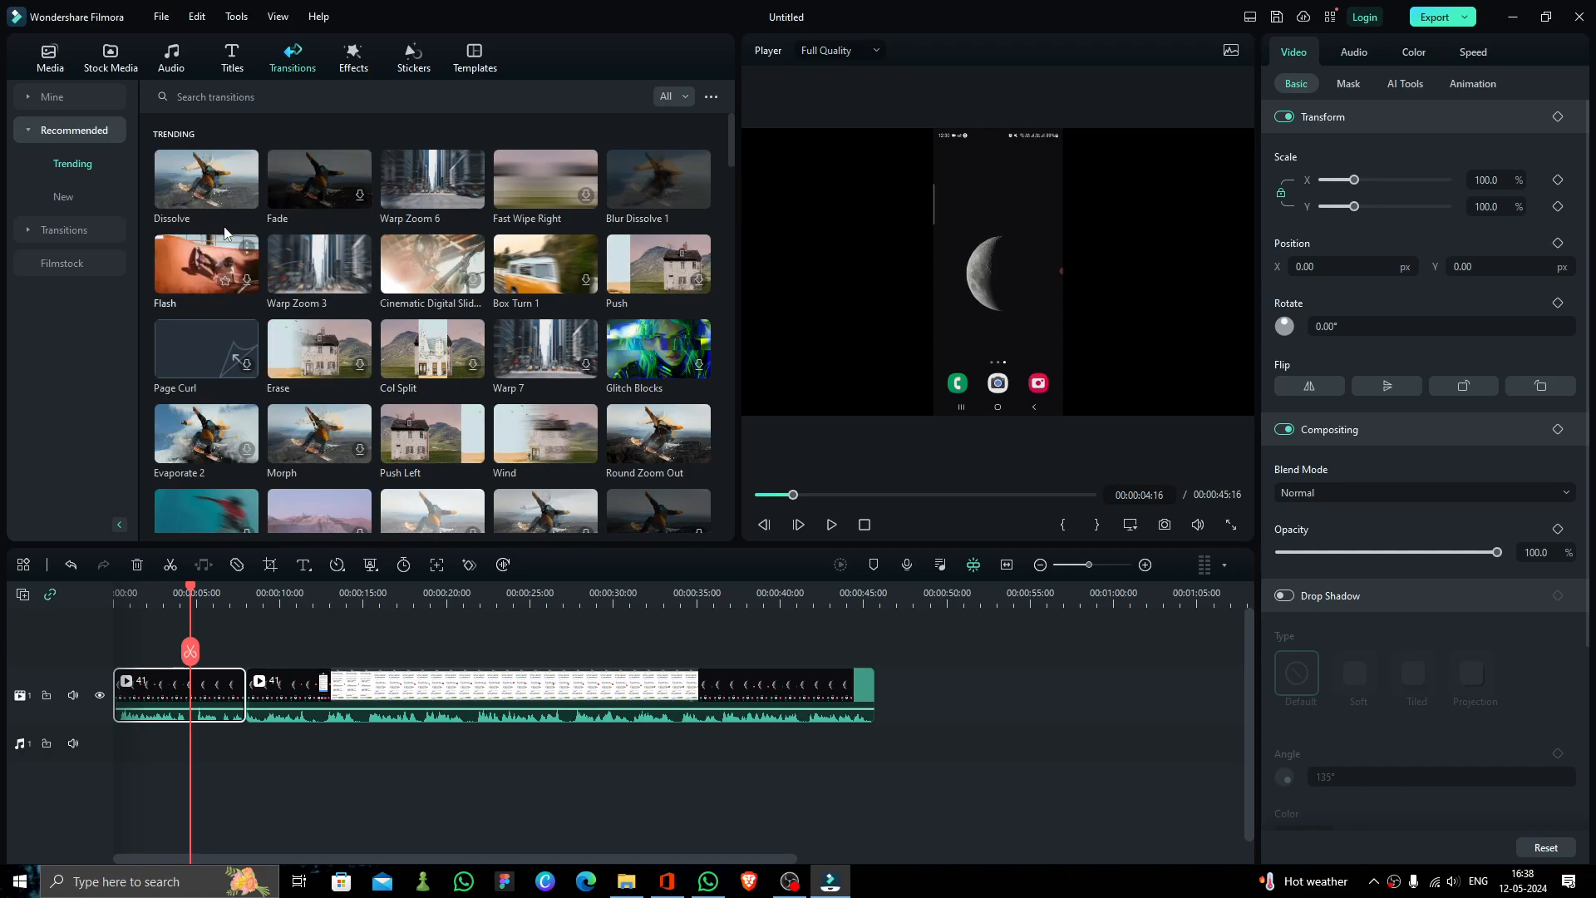
left_click_drag(312, 249, 249, 705)
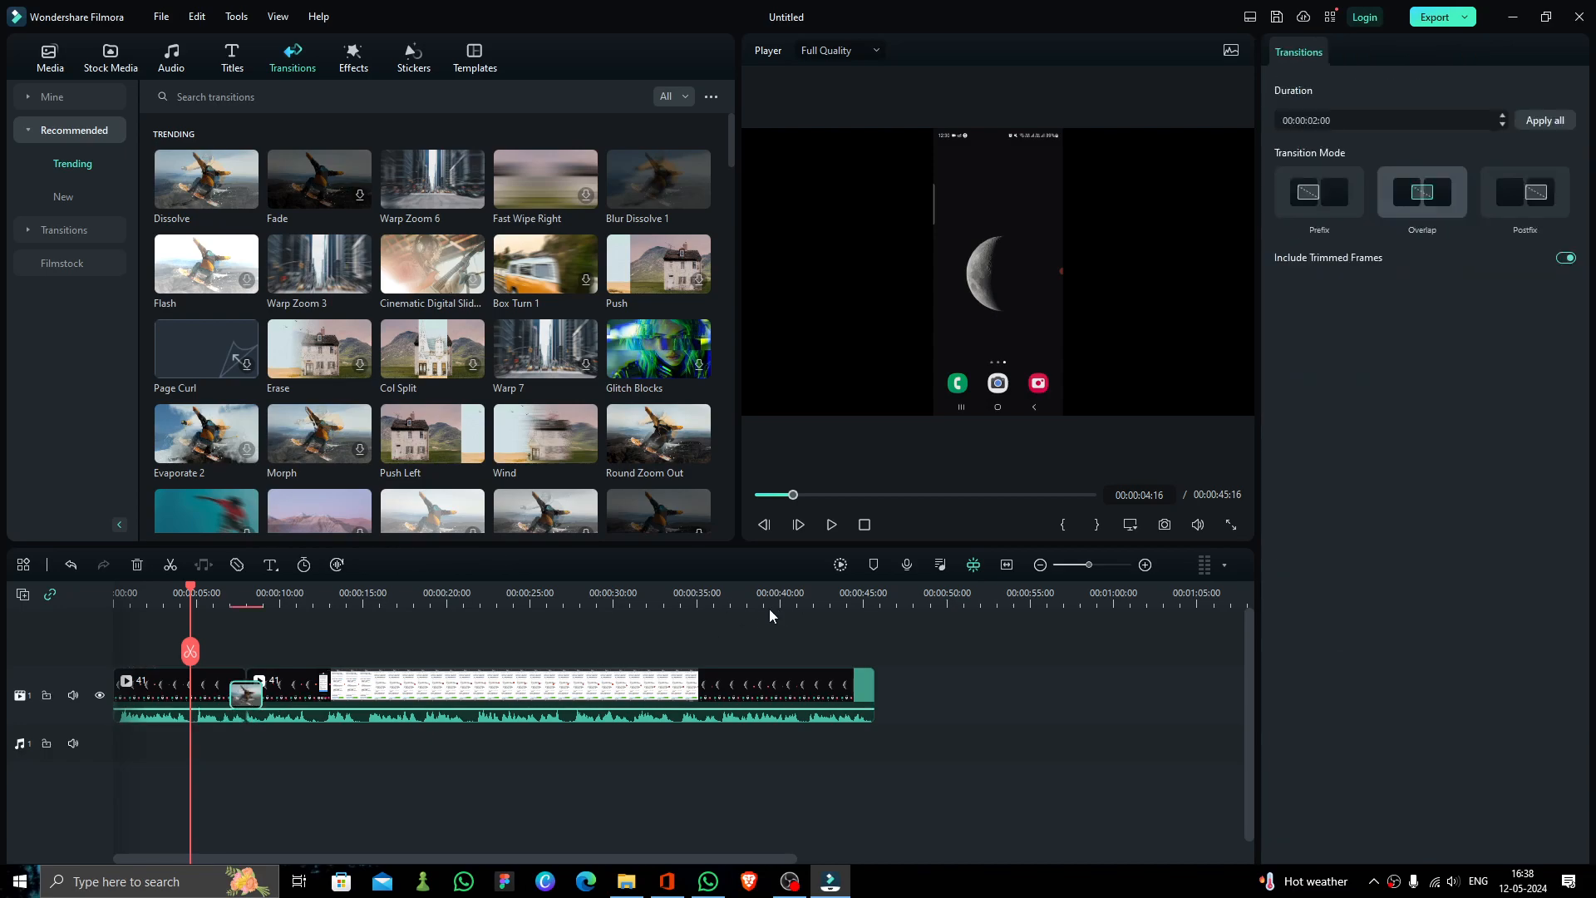
left_click(227, 605)
key("space")
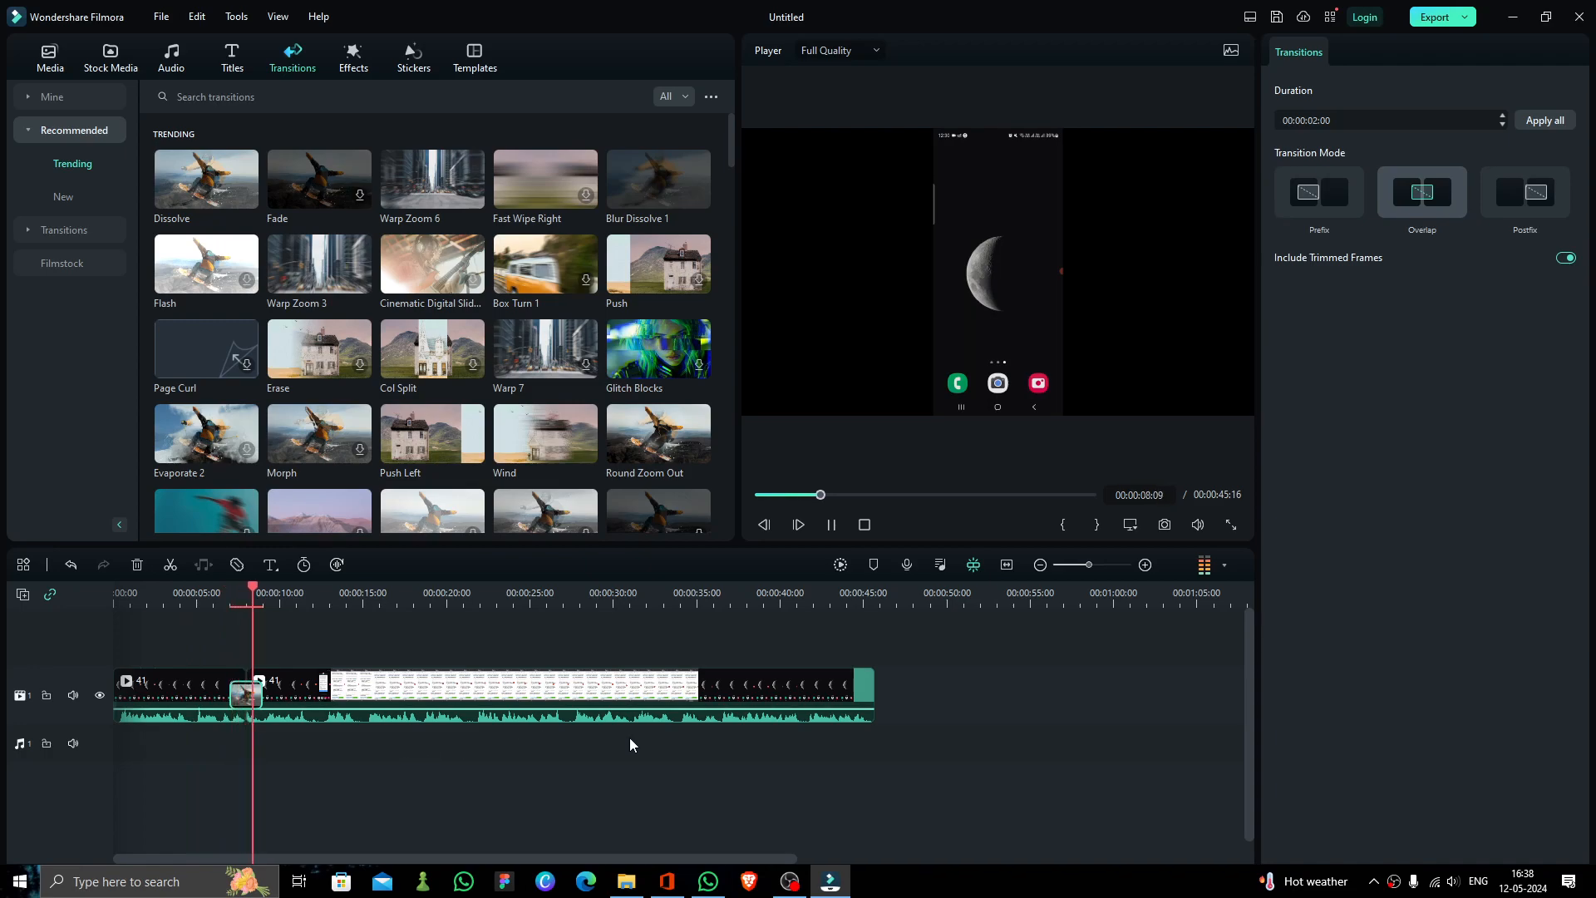
left_click(322, 745)
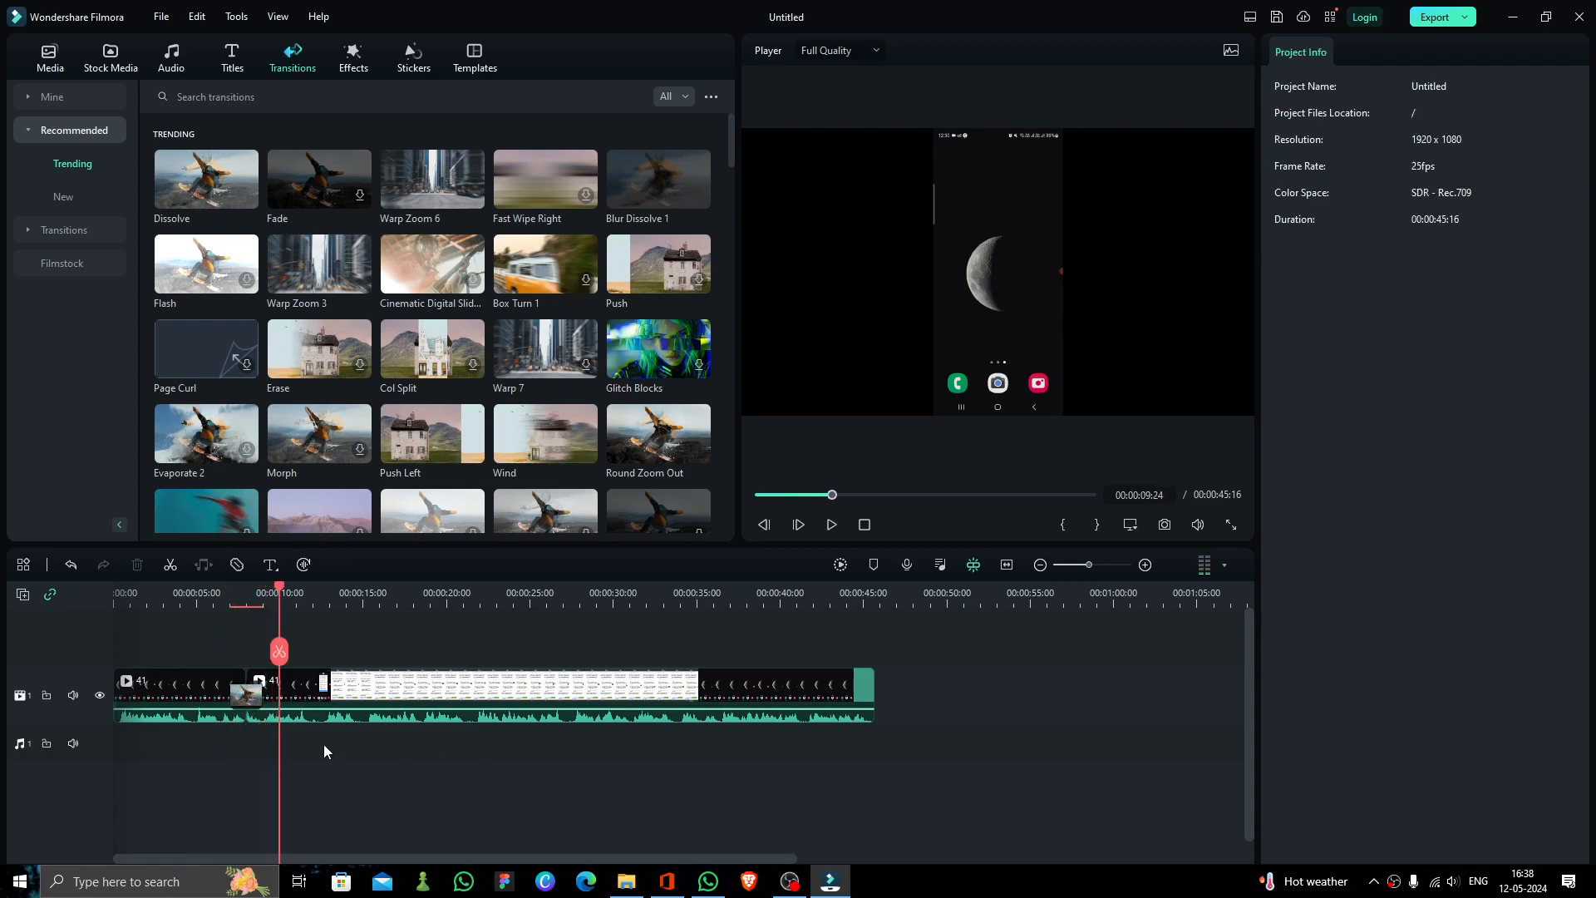
Replace the transition at the cut between the two clip parts with Warp Zoom 3
scroll(458, 720, "up", 3, "ctrl")
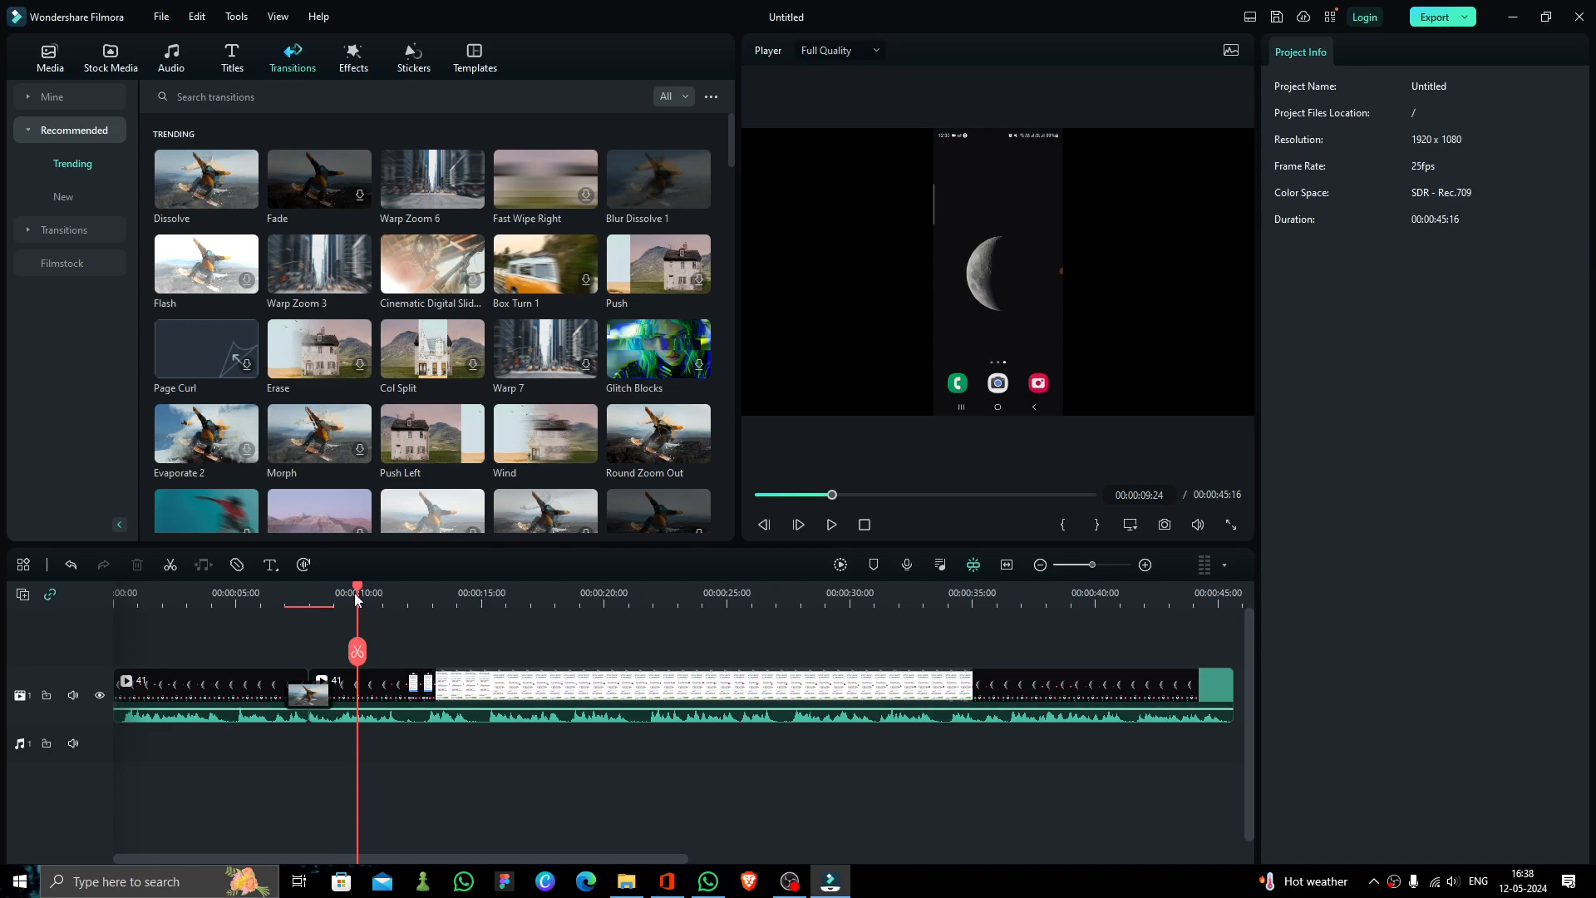
left_click(308, 694)
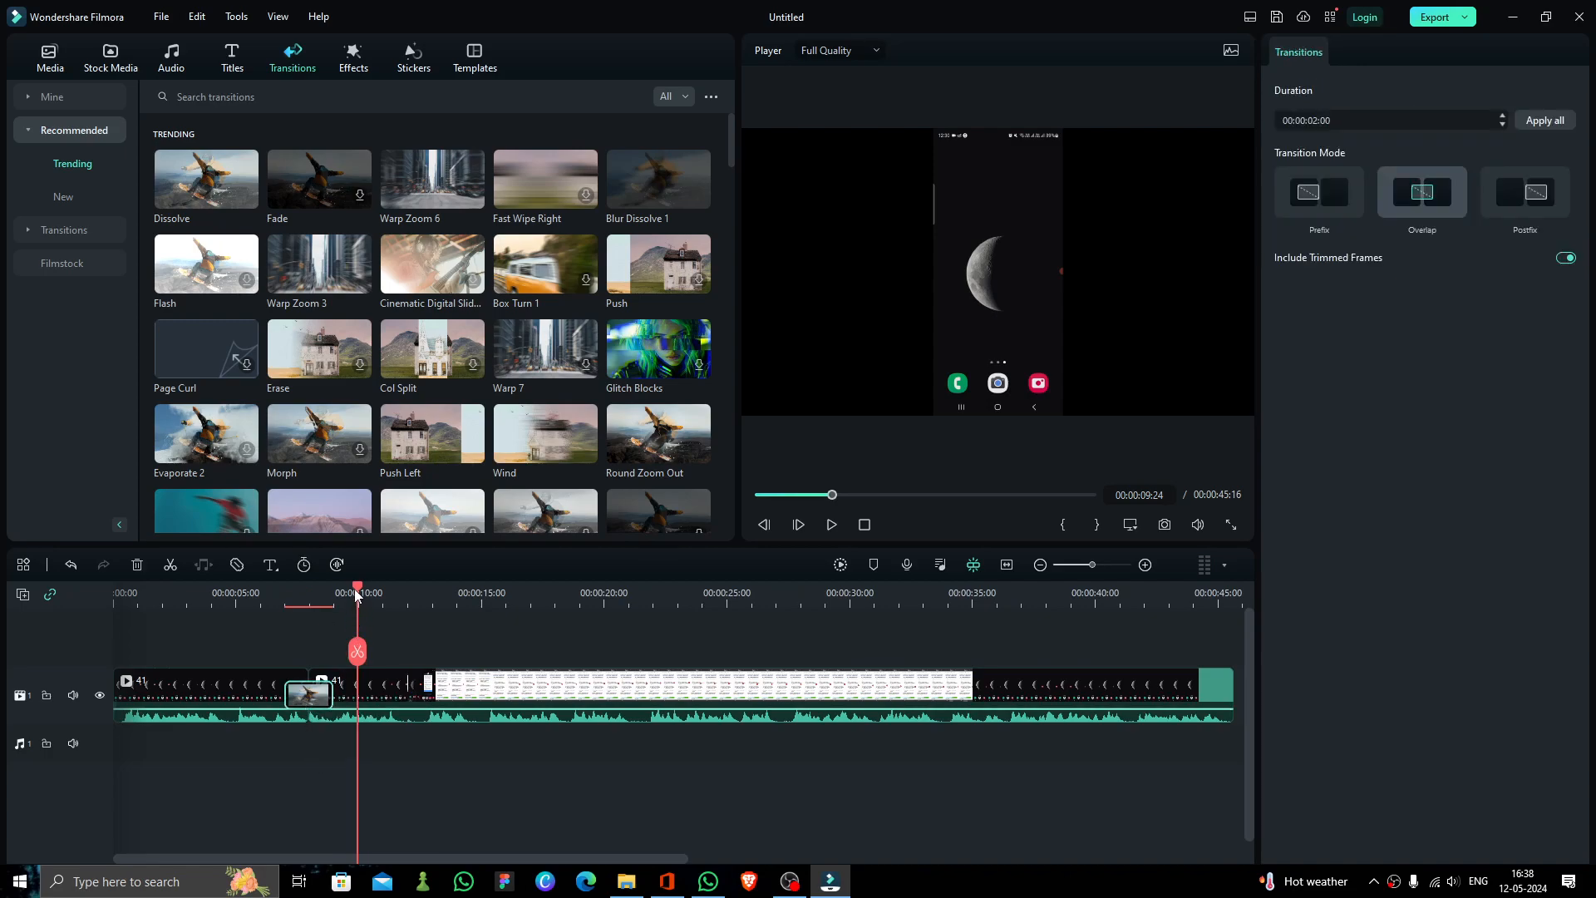
left_click_drag(356, 590, 294, 592)
left_click(191, 191)
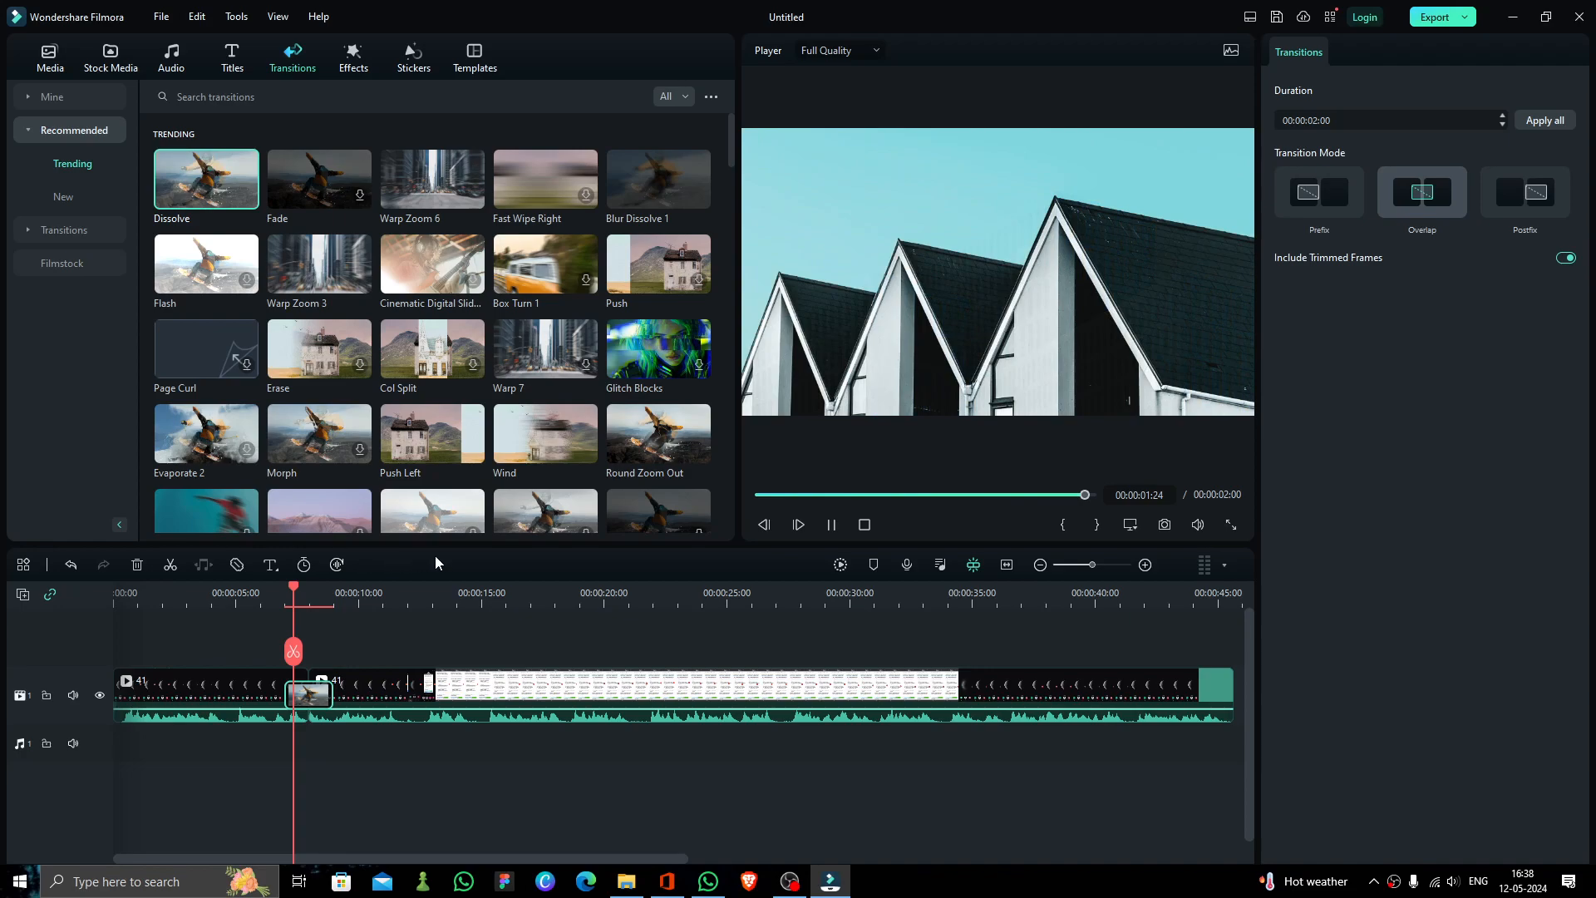
left_click_drag(315, 290, 306, 703)
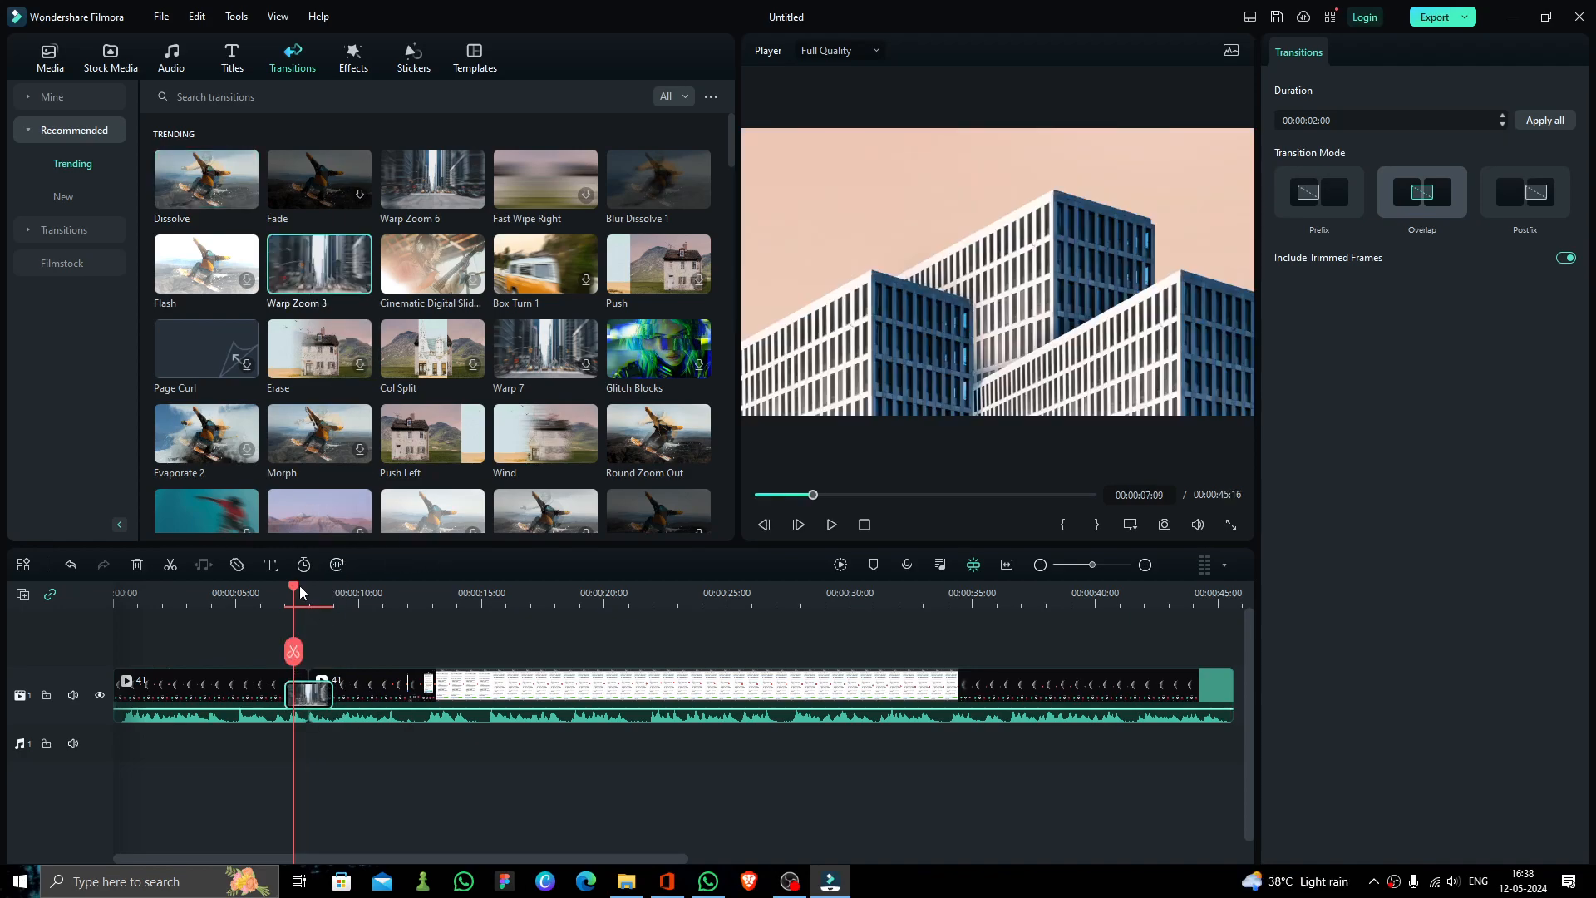
Play back the Warp Zoom 3 transition from 00:00:06:17, just before the cut
left_click_drag(293, 592, 278, 592)
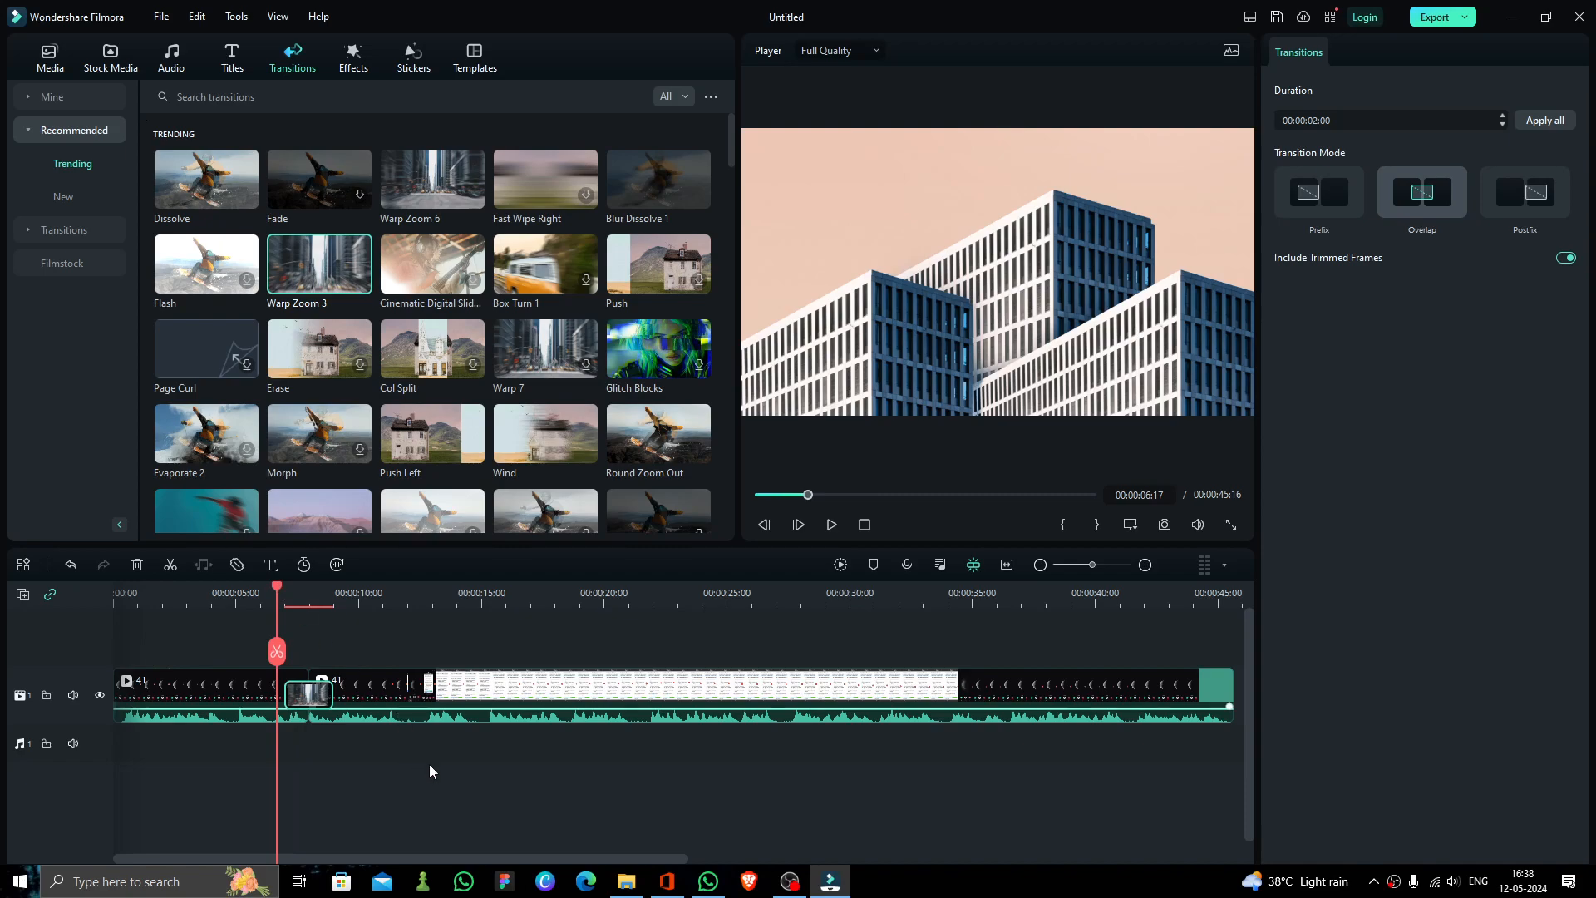
left_click(311, 740)
key("space")
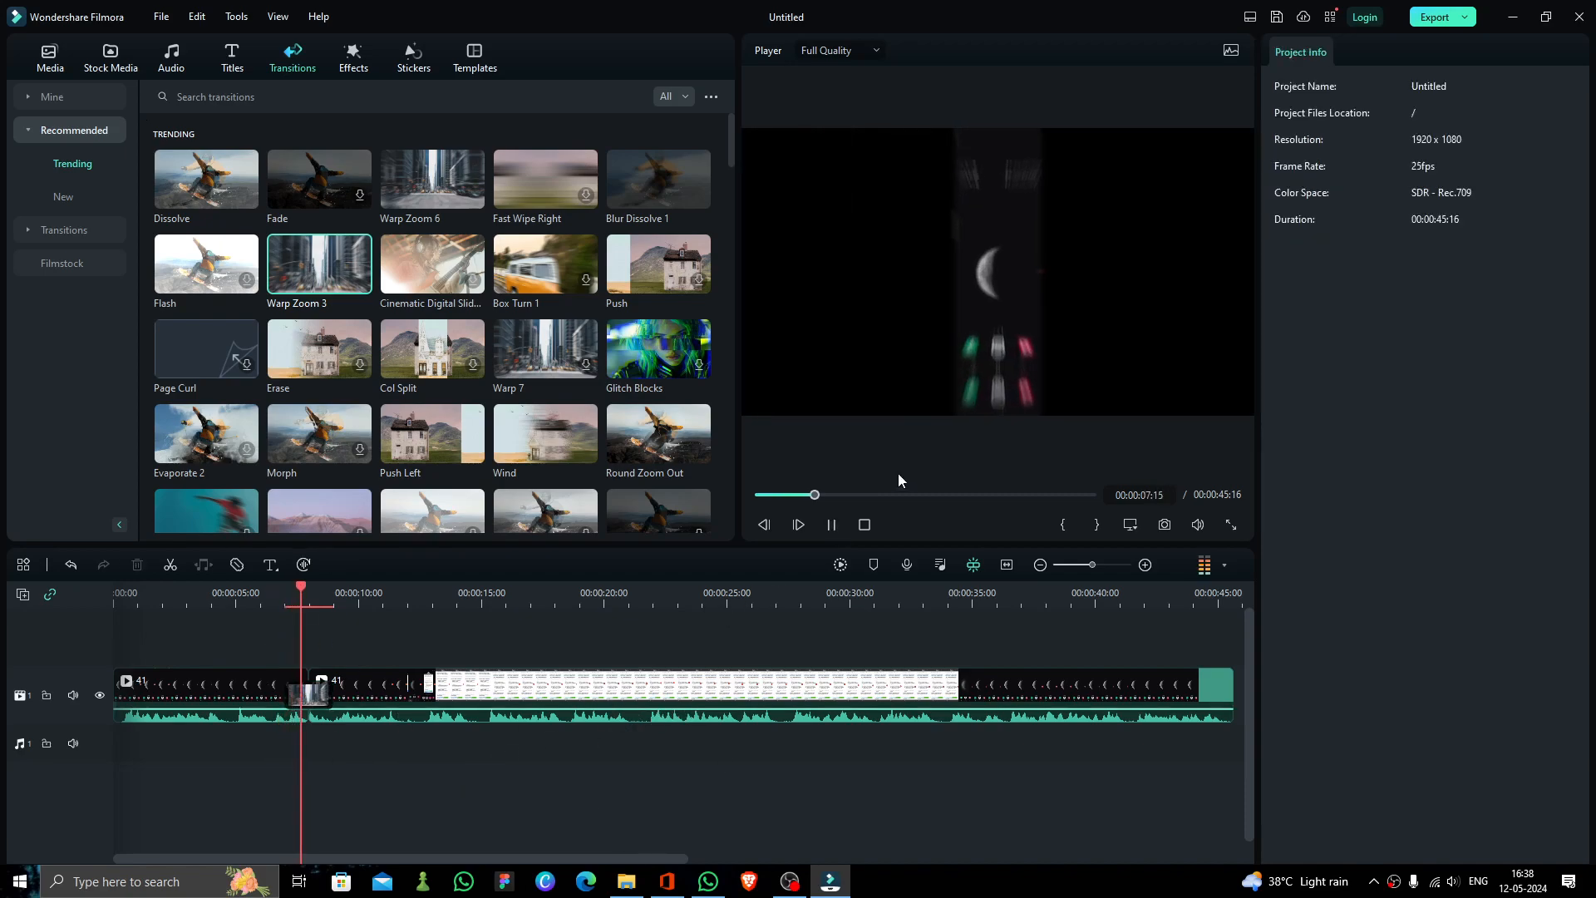
key("space")
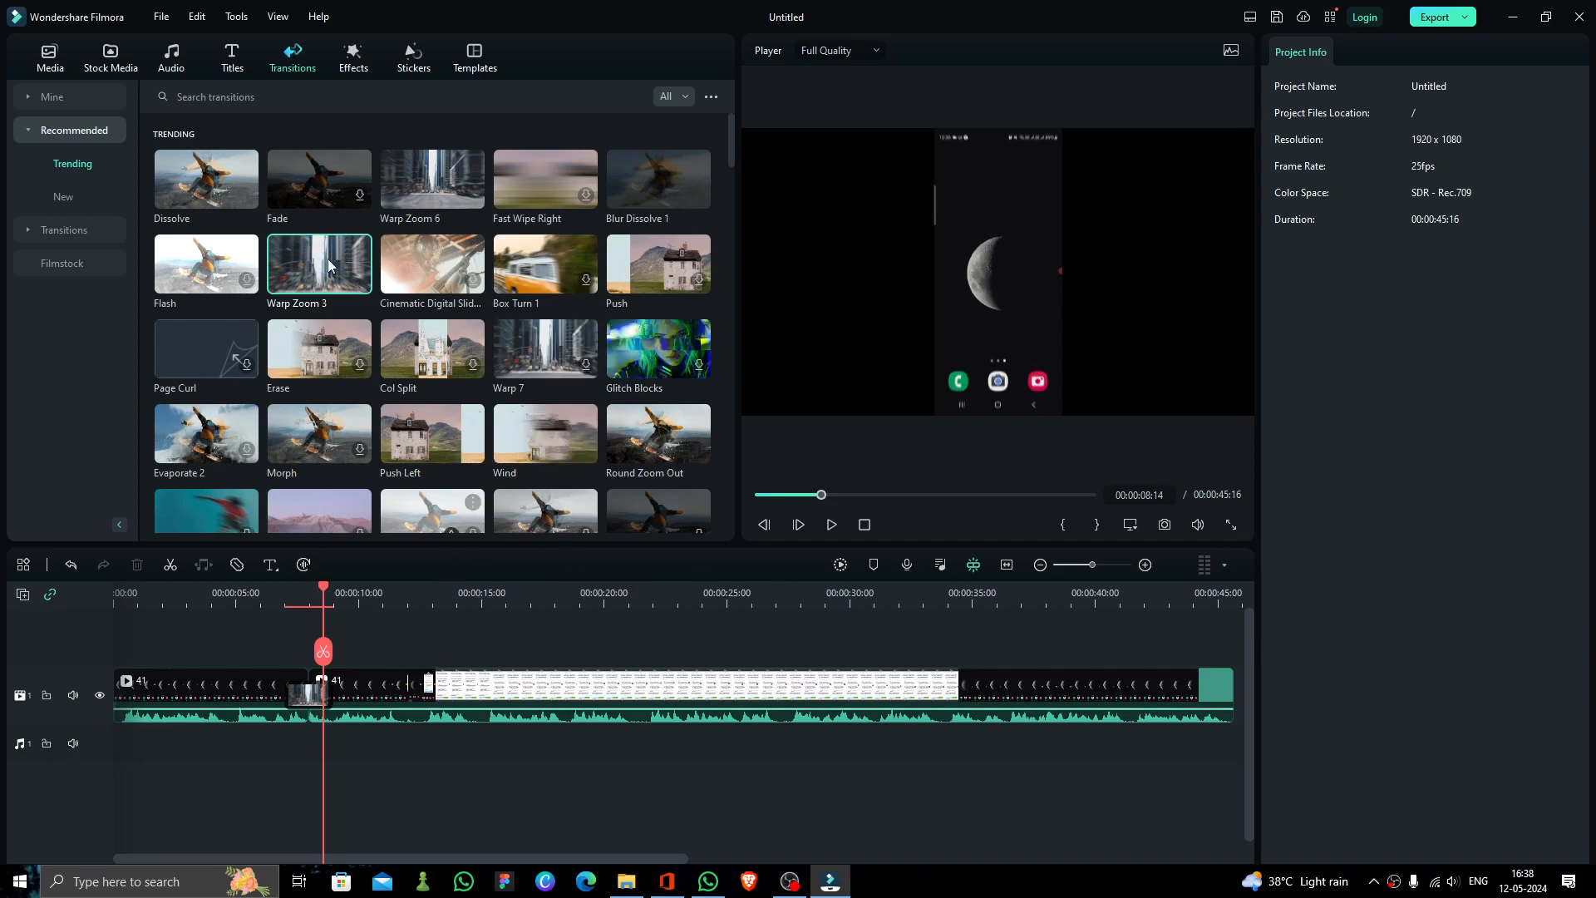
Add the Canvas effect on a track above the video from 00:00:00:00 and preview it from the start
left_click(360, 70)
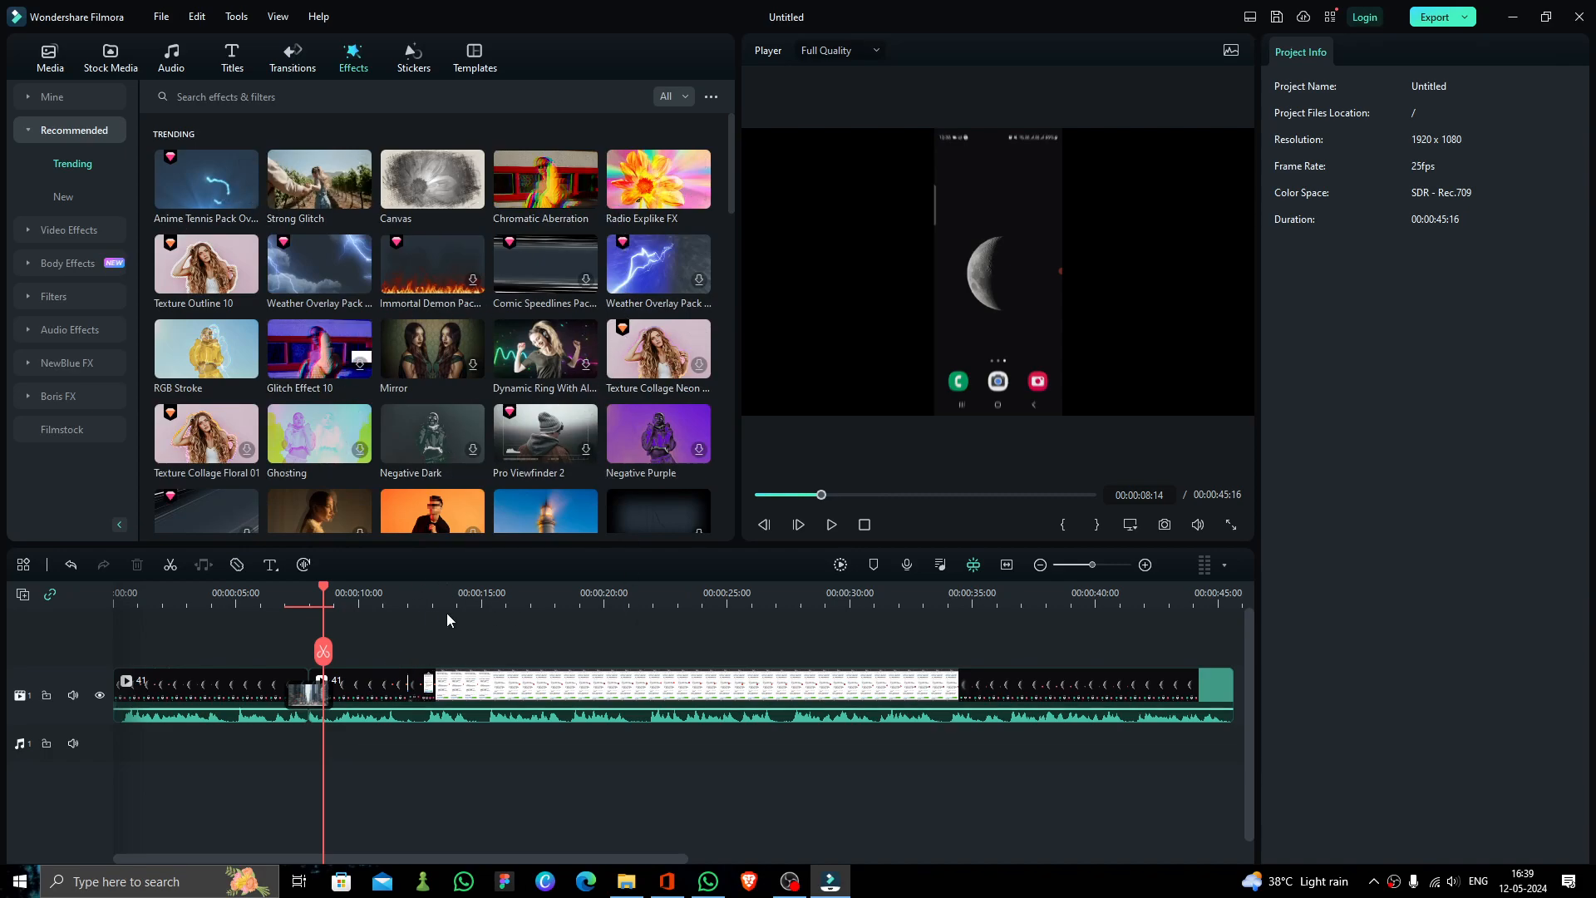
left_click_drag(418, 198, 161, 624)
left_click_drag(324, 592, 115, 592)
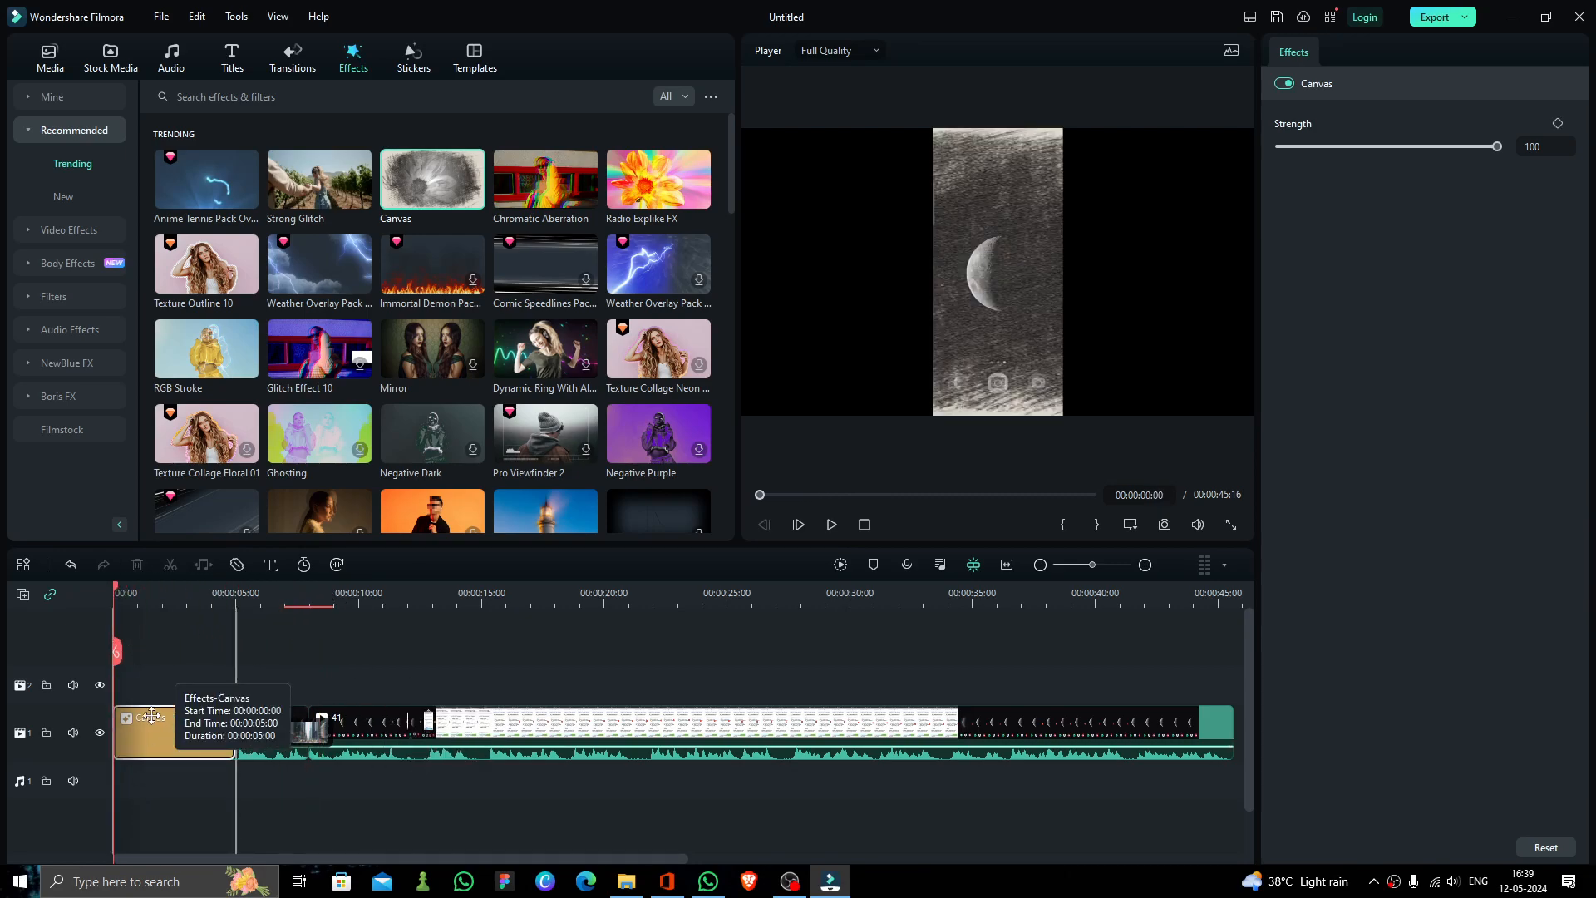
key("space")
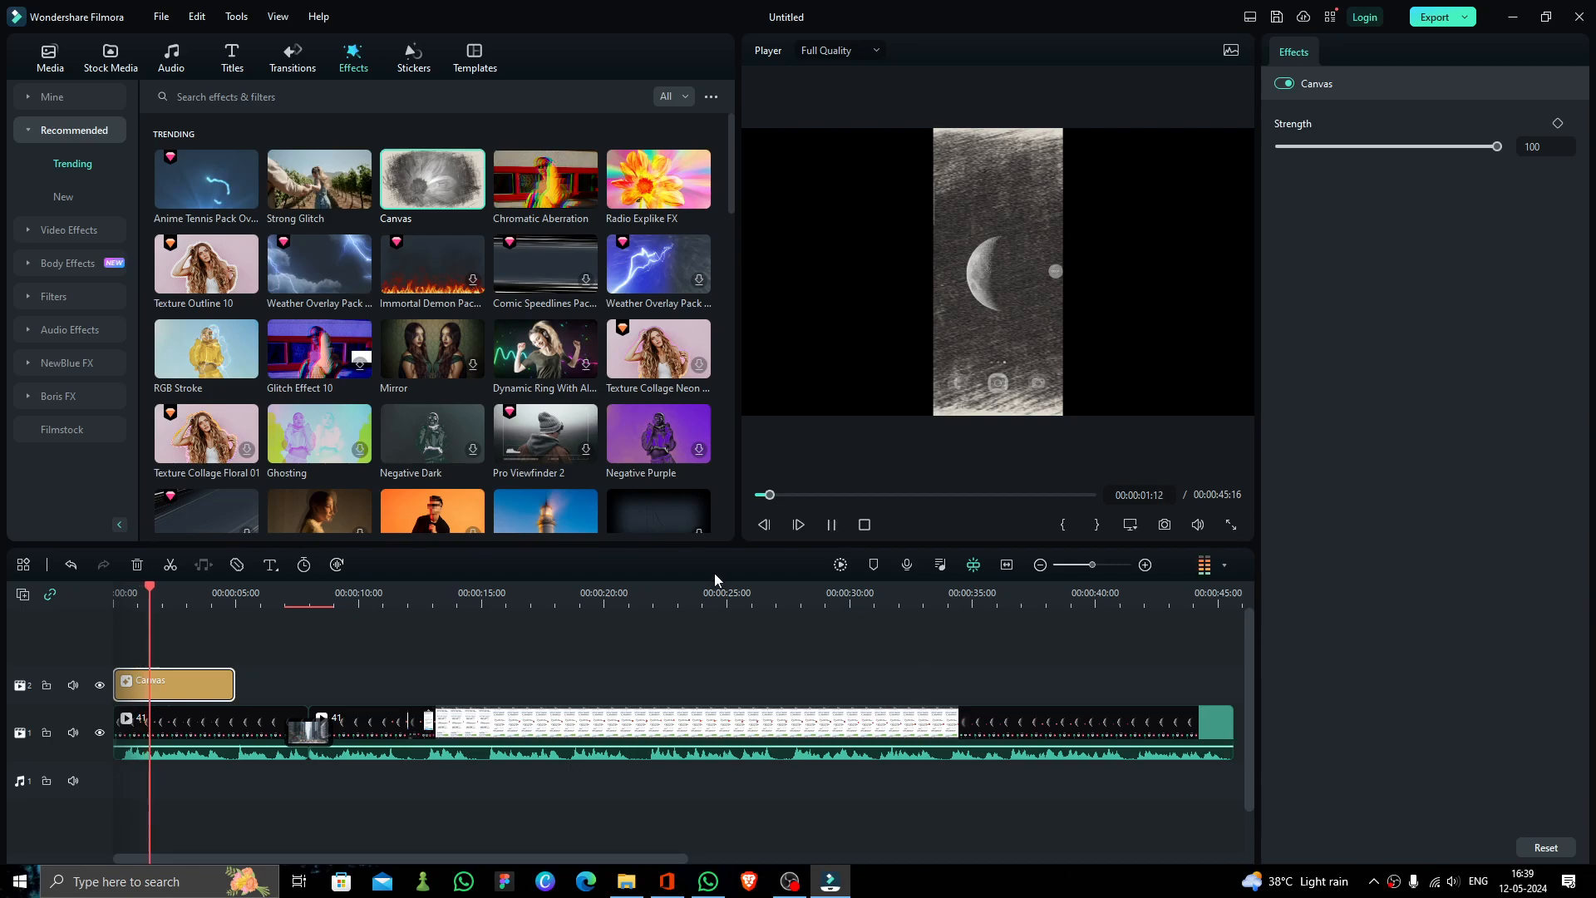
Add the Instagram Social Media Intro sticker above the Canvas effect at the timeline start and preview it
left_click(414, 57)
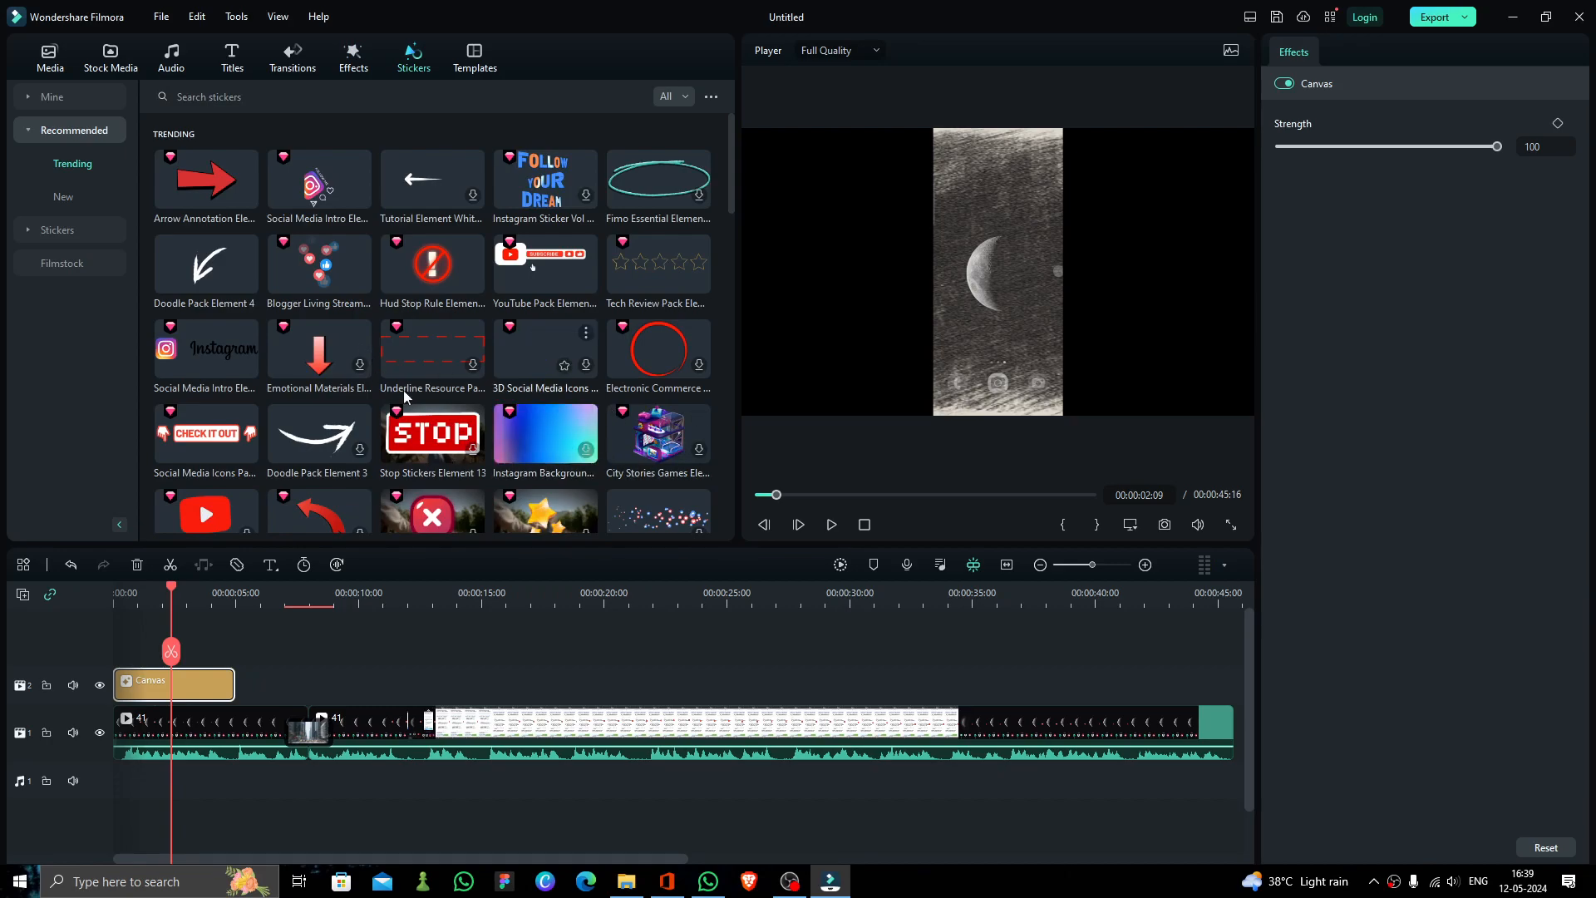
left_click_drag(318, 191, 113, 605)
key("space")
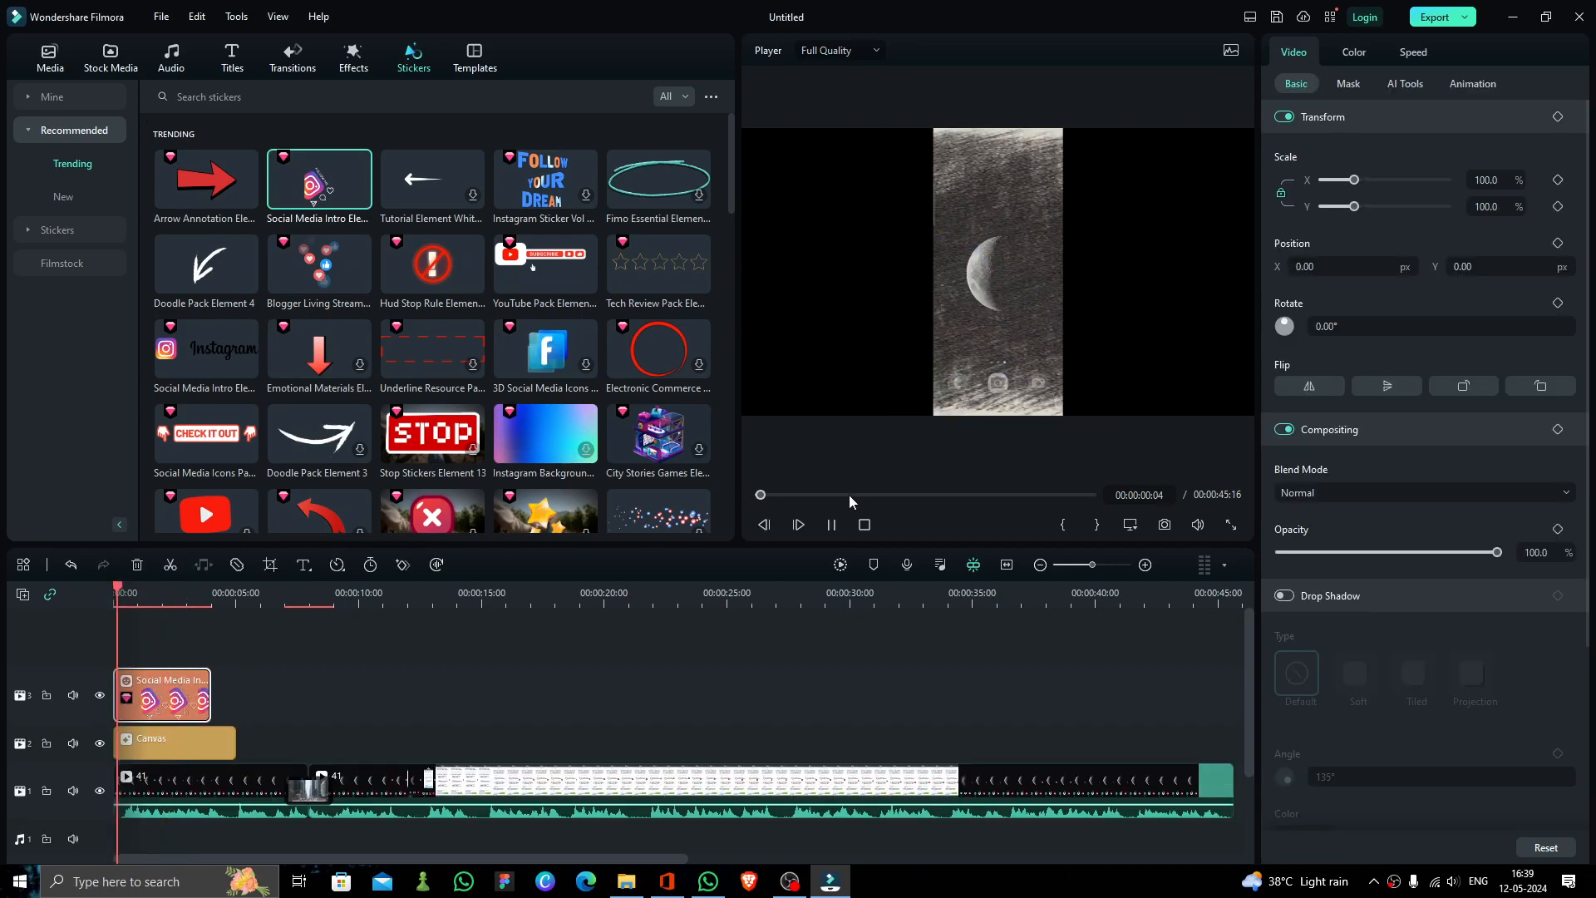
left_click(971, 319)
left_click(1005, 681)
key("space")
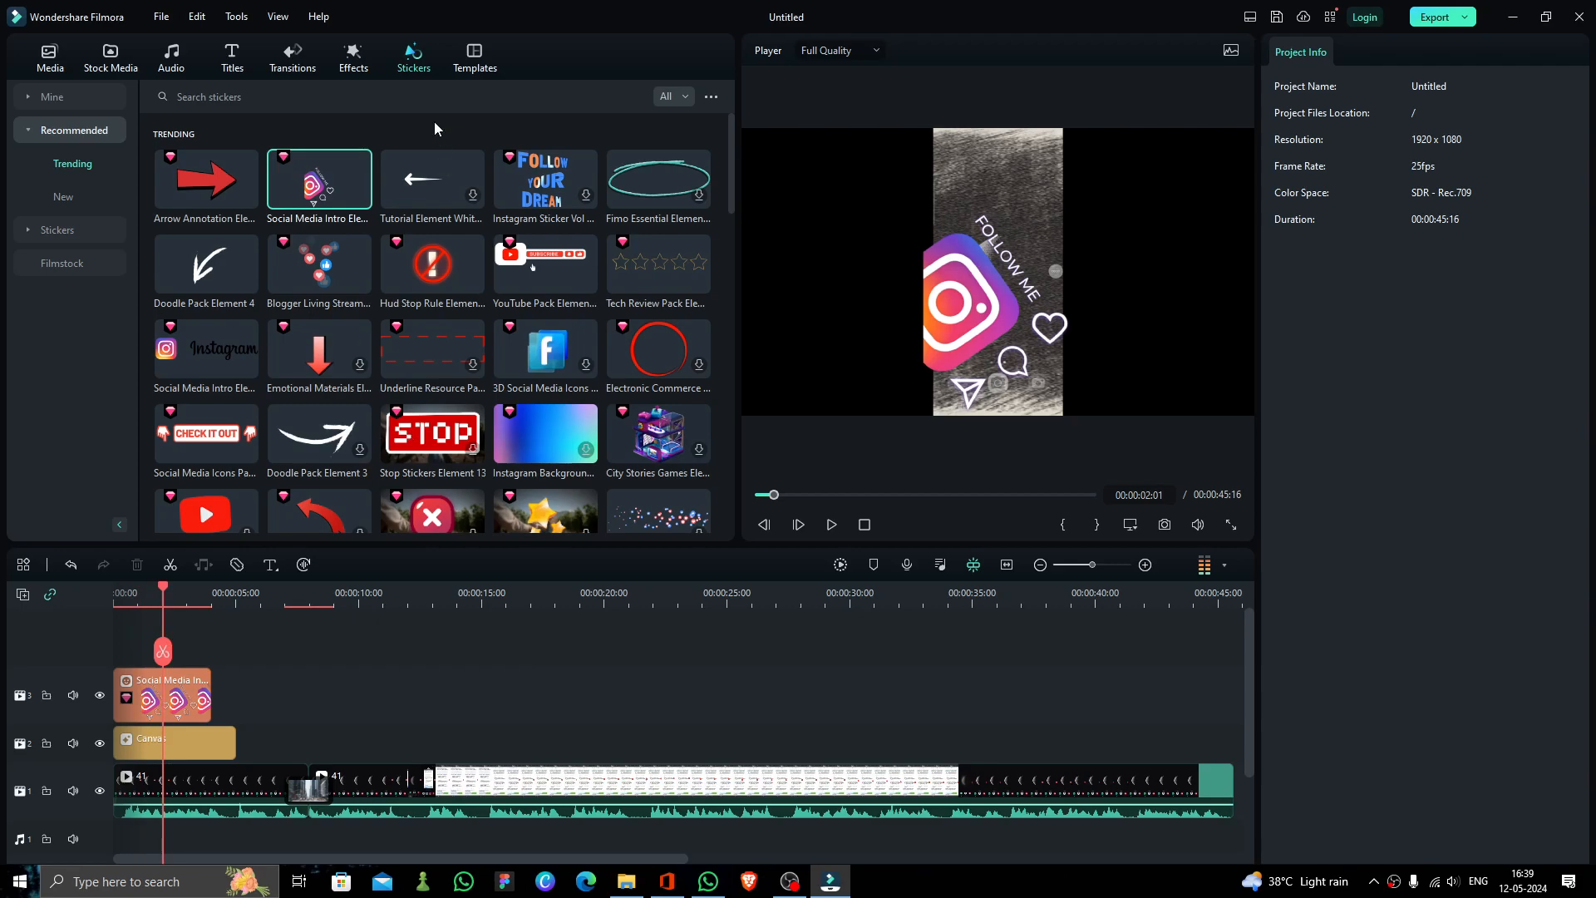
Append the Streaming Gaming Pack split screen template from the Game category after the video's end and preview it
left_click(470, 64)
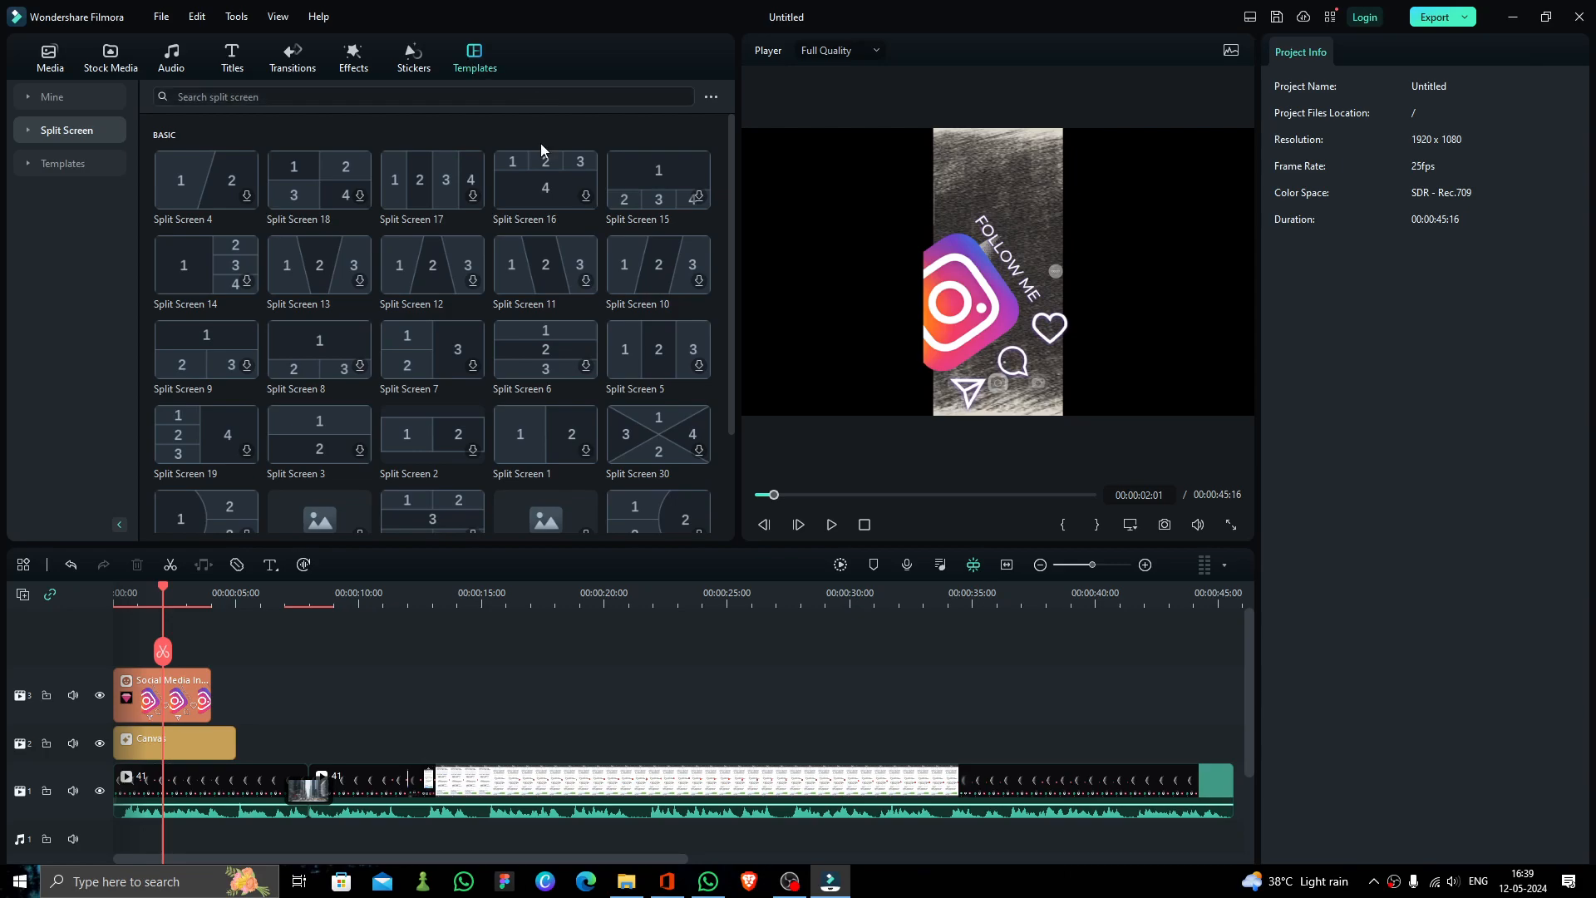
scroll(443, 258, "down", 5)
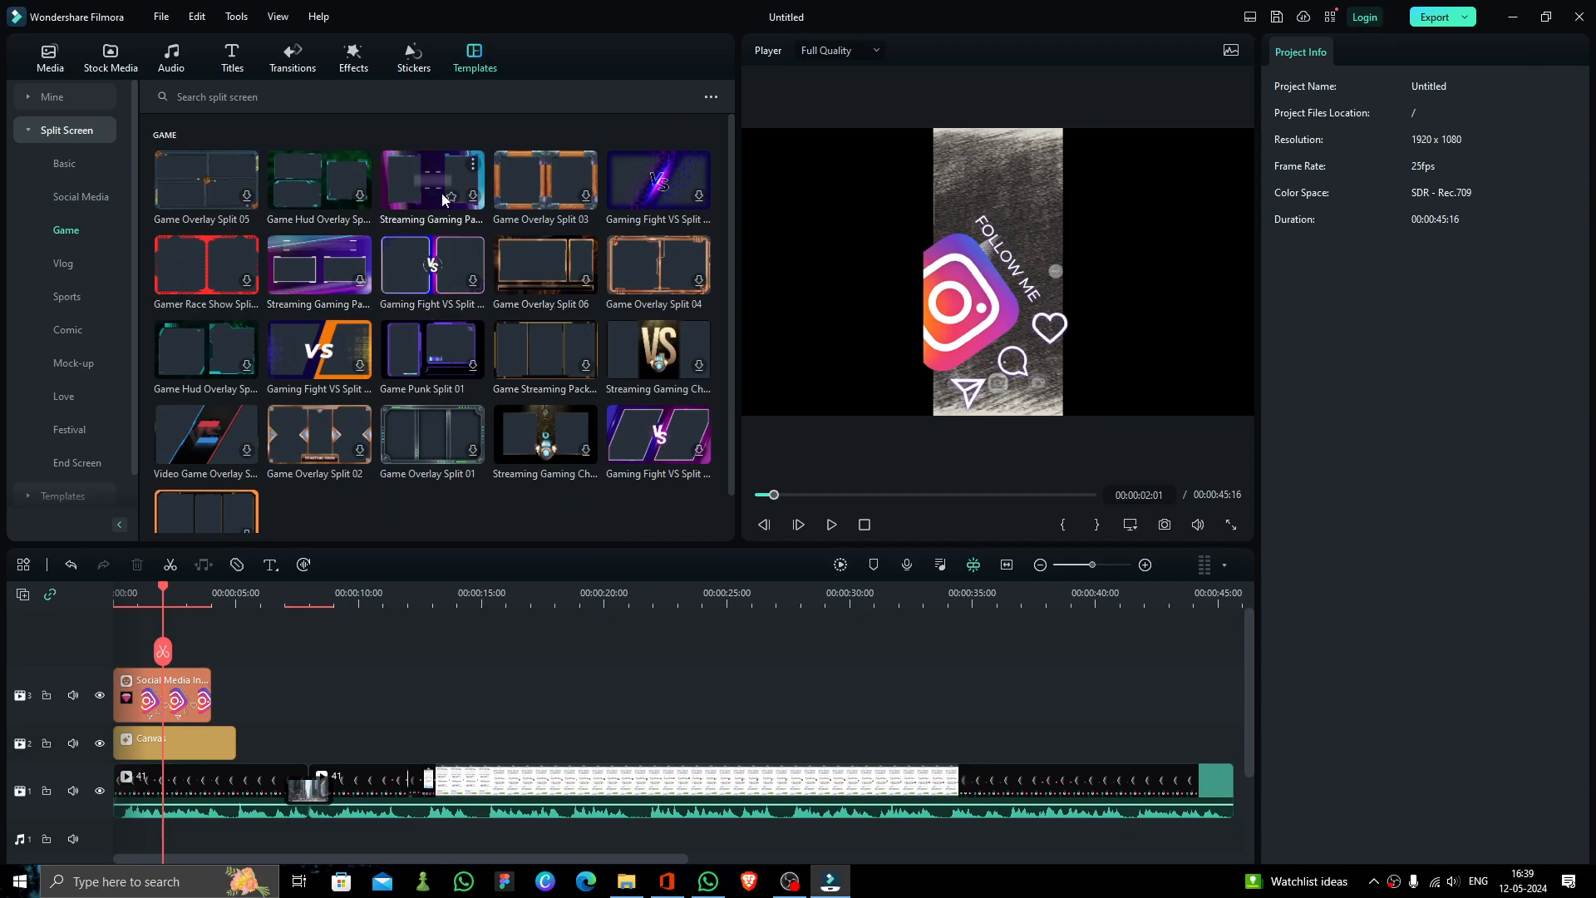
left_click_drag(441, 193, 1234, 823)
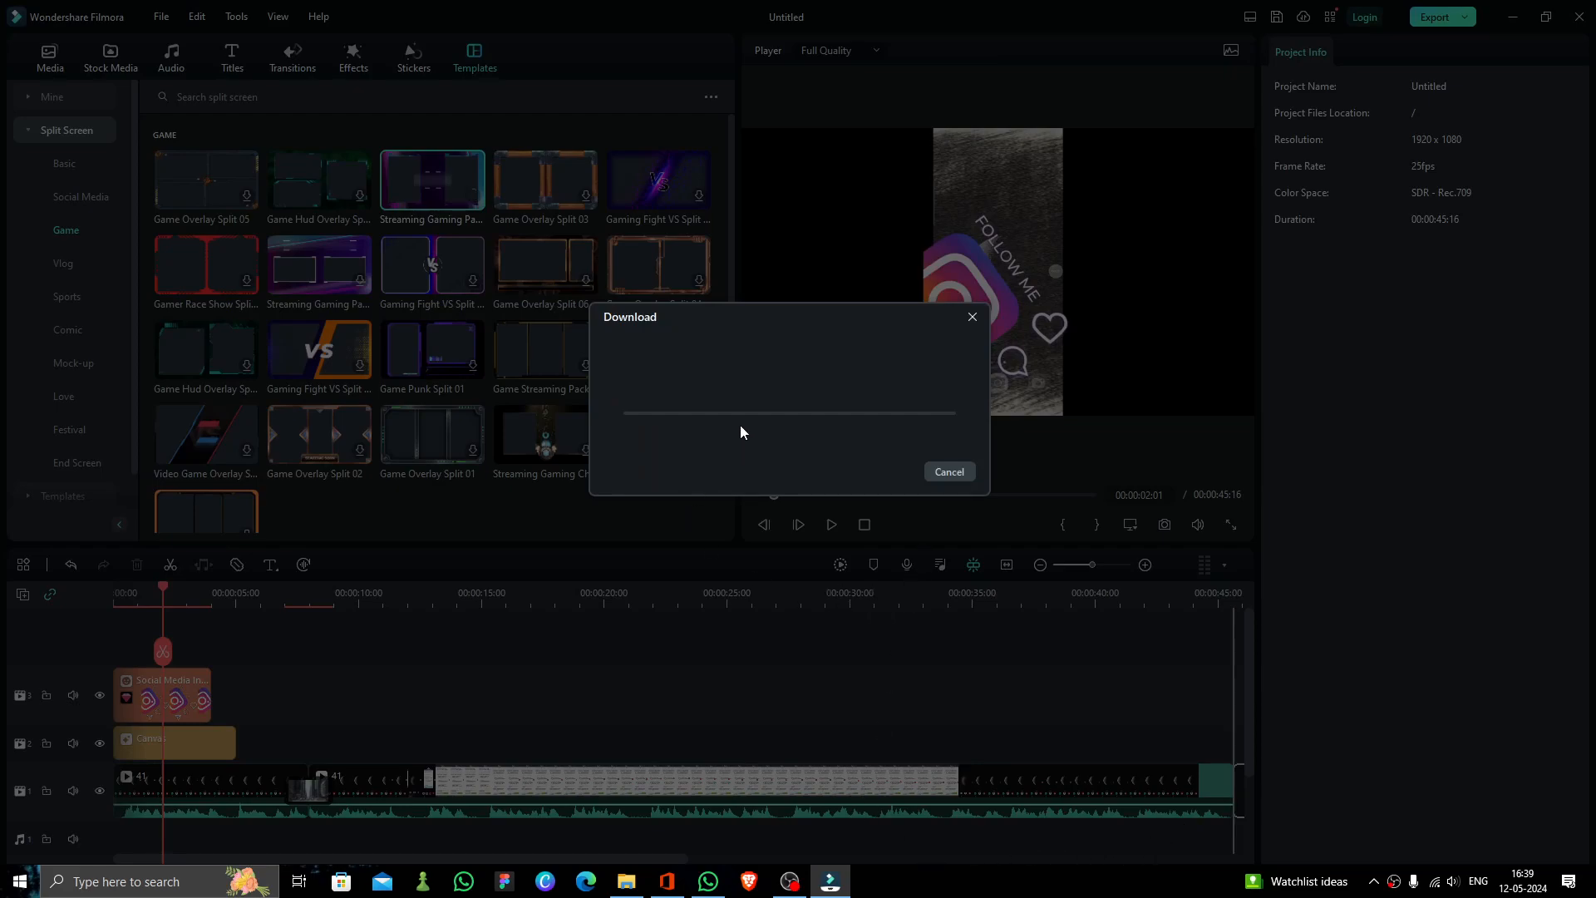
left_click_drag(657, 311, 645, 309)
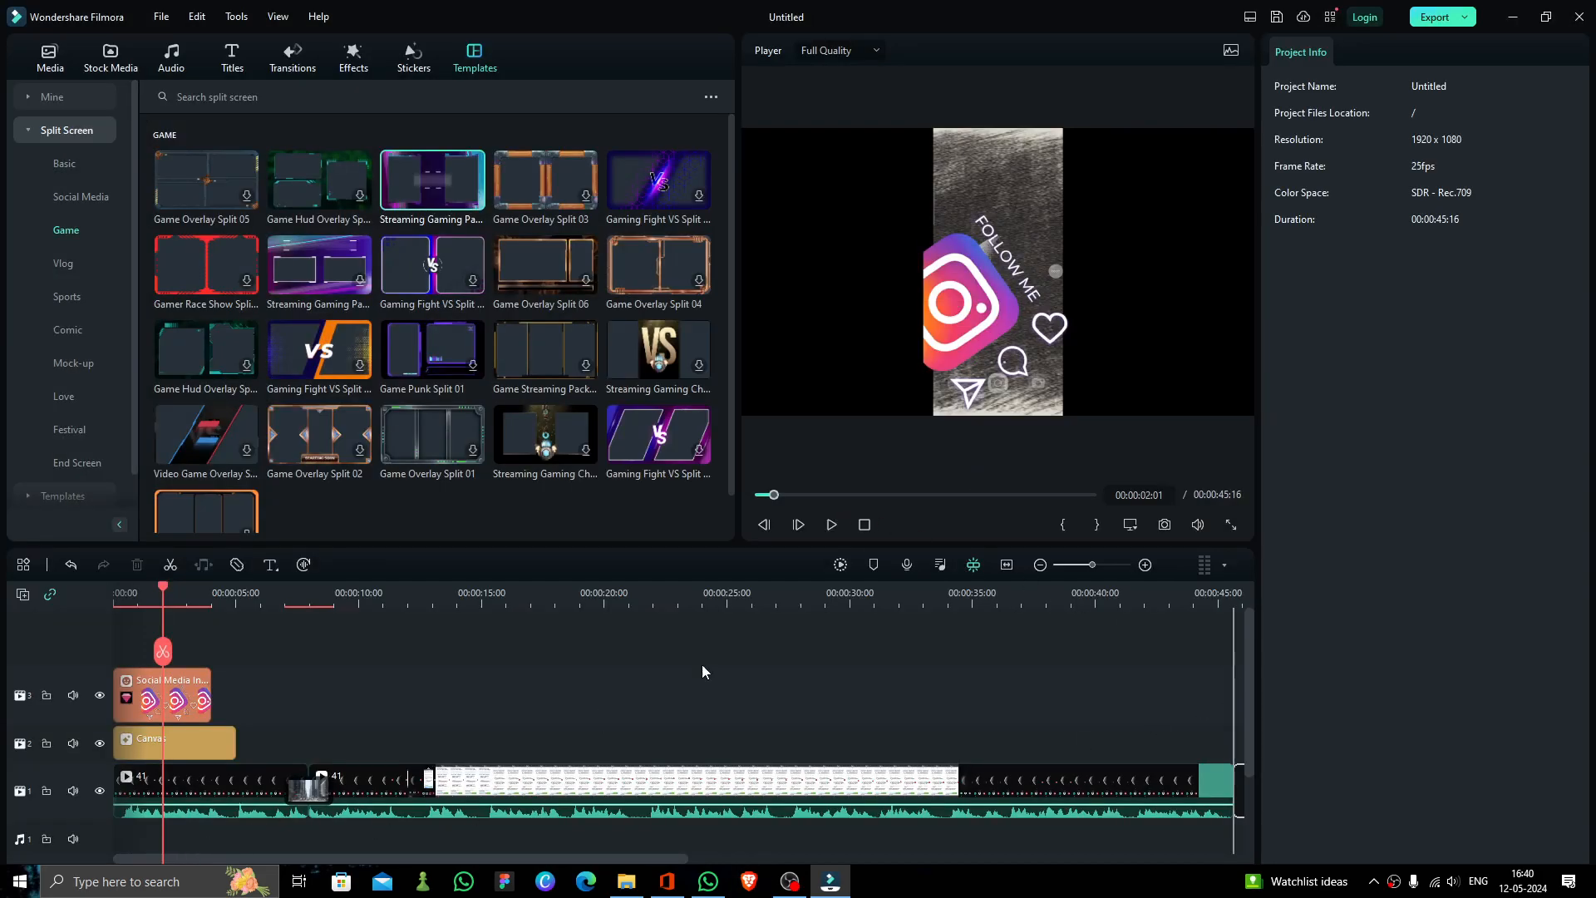
key("space")
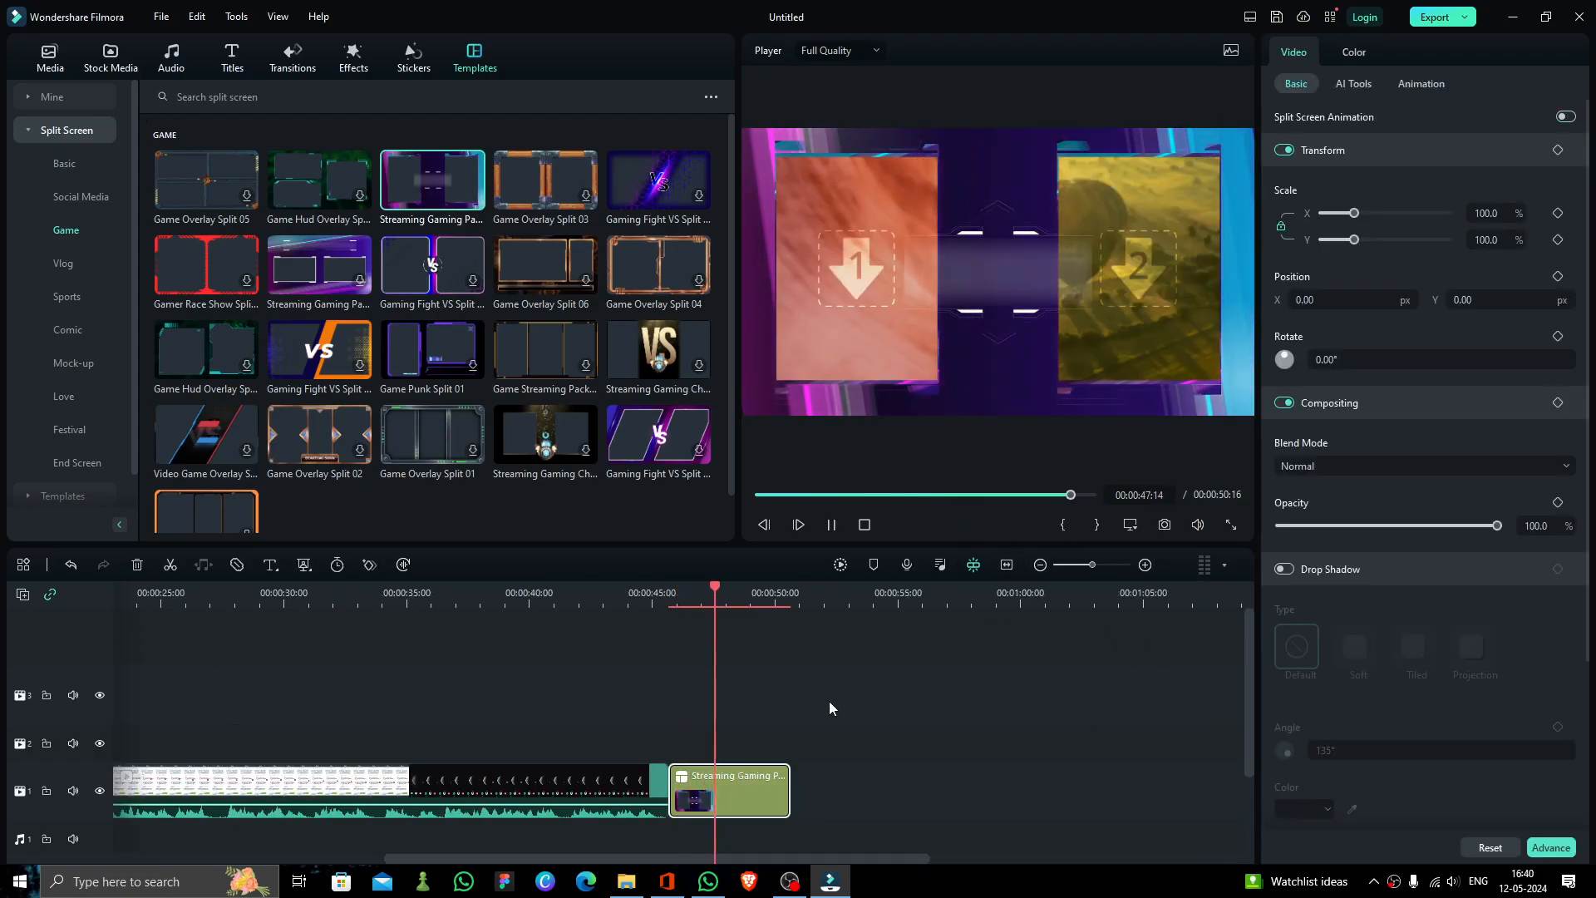
key("space")
Turn on Split Screen Animation for the template and shift the placeholder images in frames 1 and 2 inward
left_click(864, 293)
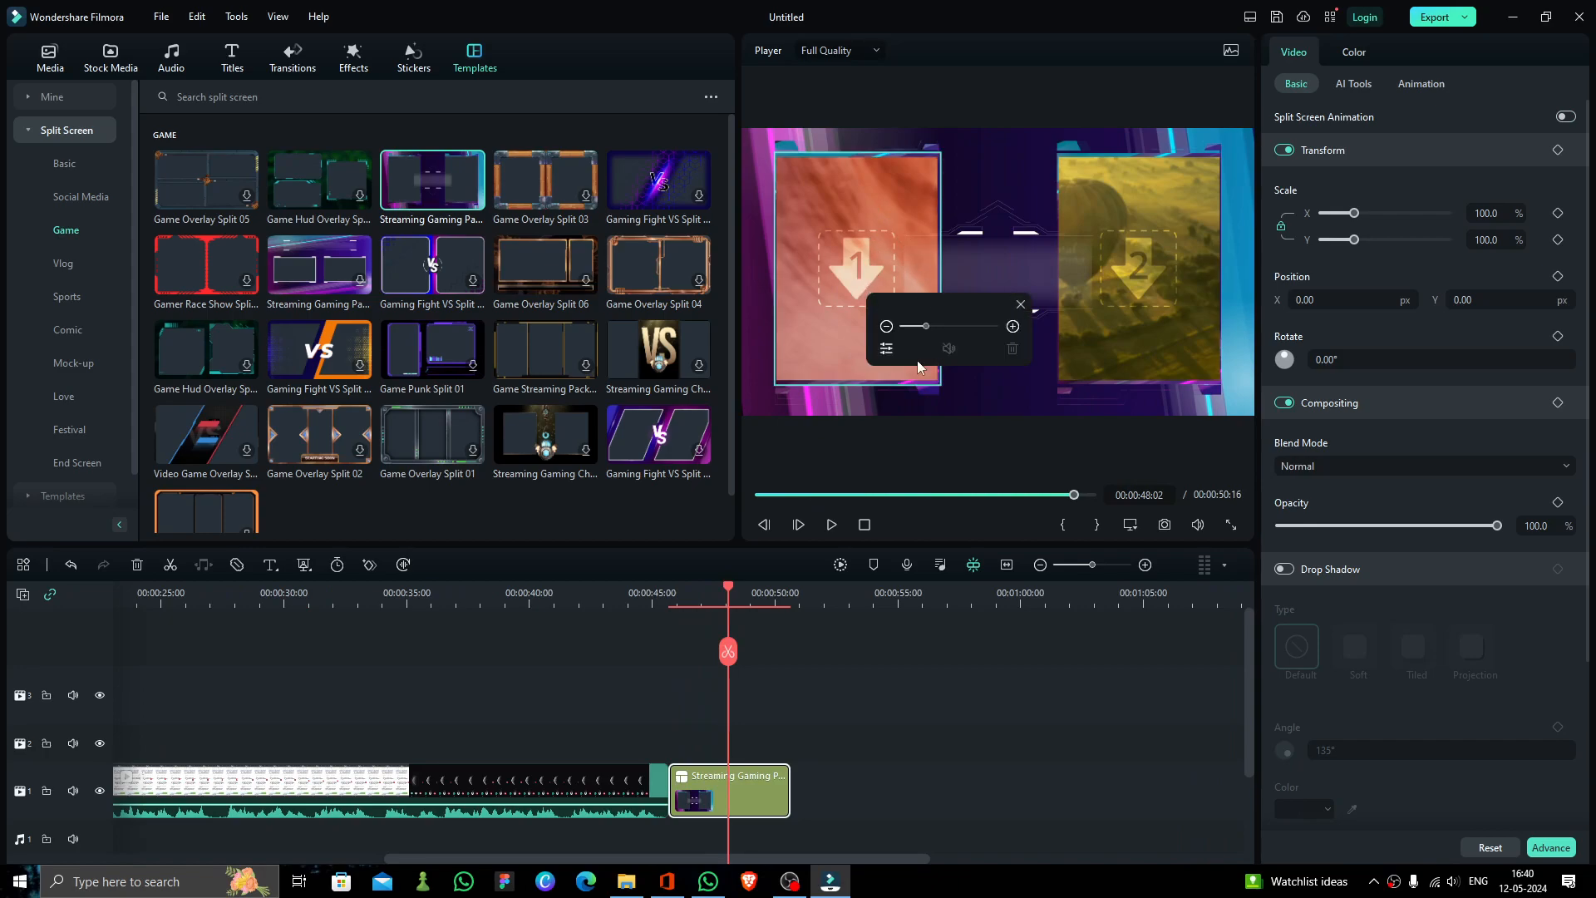
left_click(1021, 304)
left_click(866, 280)
left_click(715, 785)
mouse_move(824, 263)
left_mouse_down()
mouse_move(951, 310)
mouse_move(1038, 278)
mouse_move(1094, 355)
mouse_move(852, 271)
left_mouse_up()
mouse_move(1159, 272)
left_mouse_down()
mouse_move(1025, 308)
mouse_move(1144, 275)
left_mouse_up()
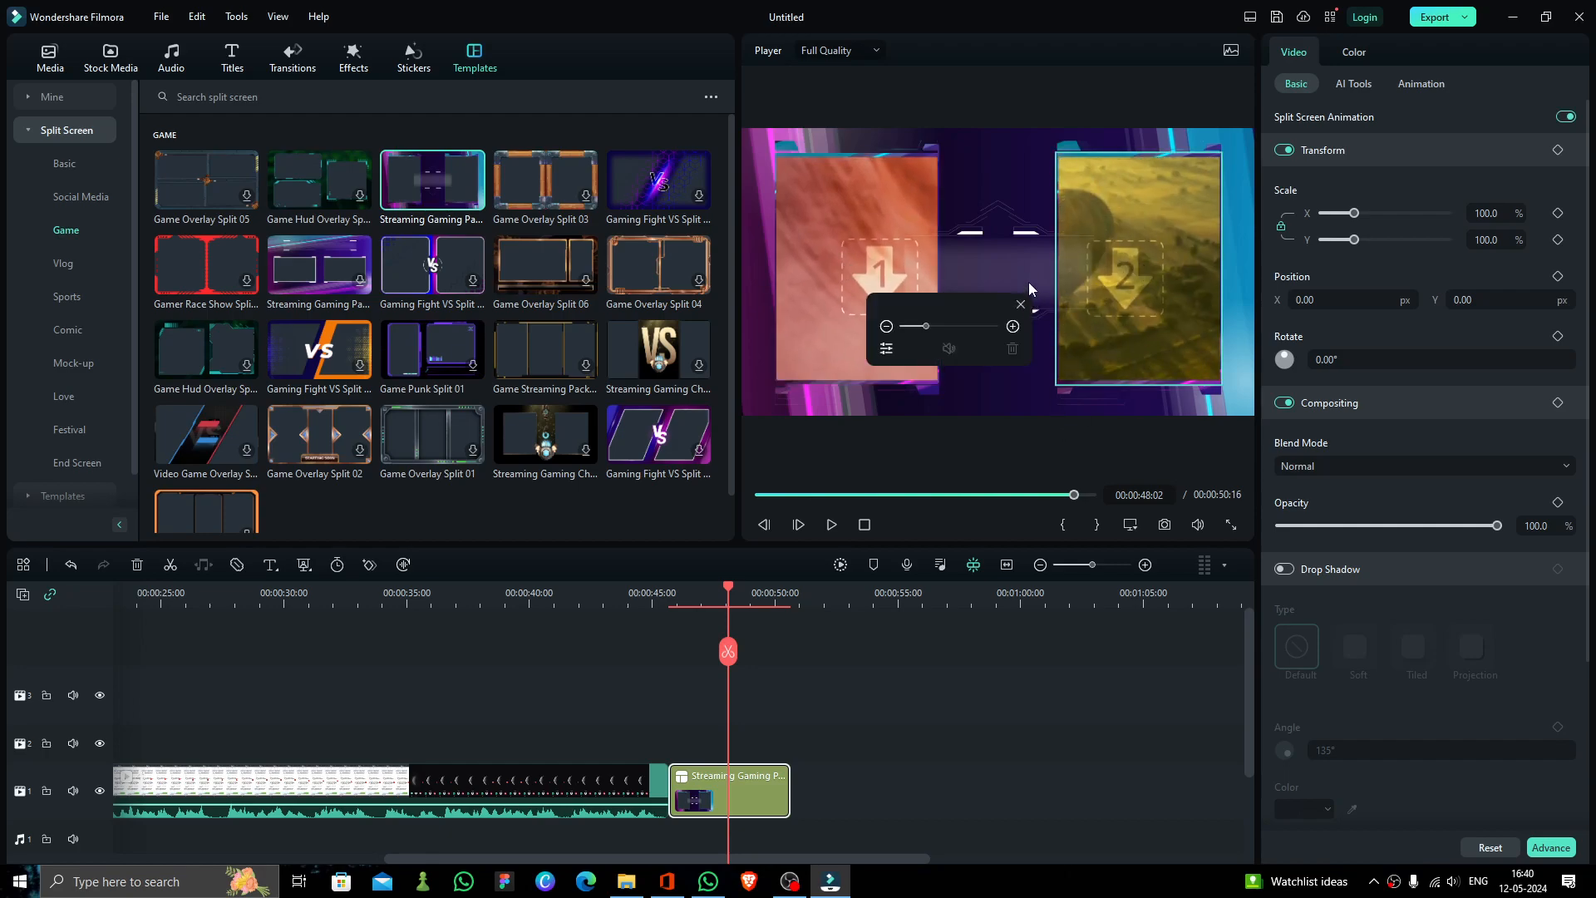
left_click(967, 263)
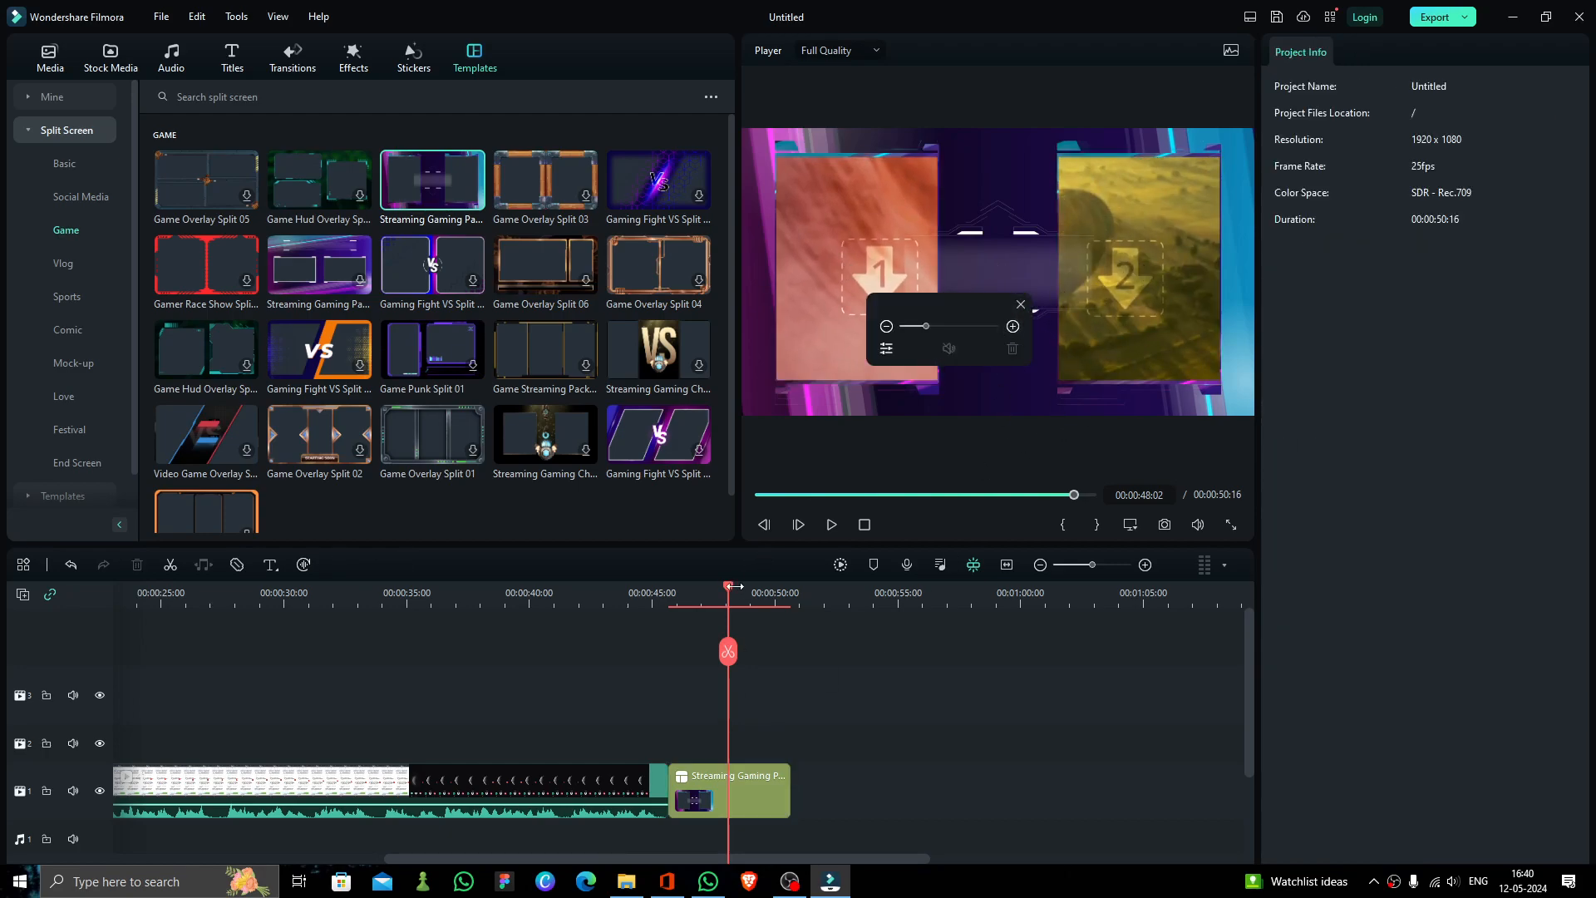
Append the Split Screen 18 template from the Basic category after the Streaming Gaming Pack template and preview it
left_click(70, 165)
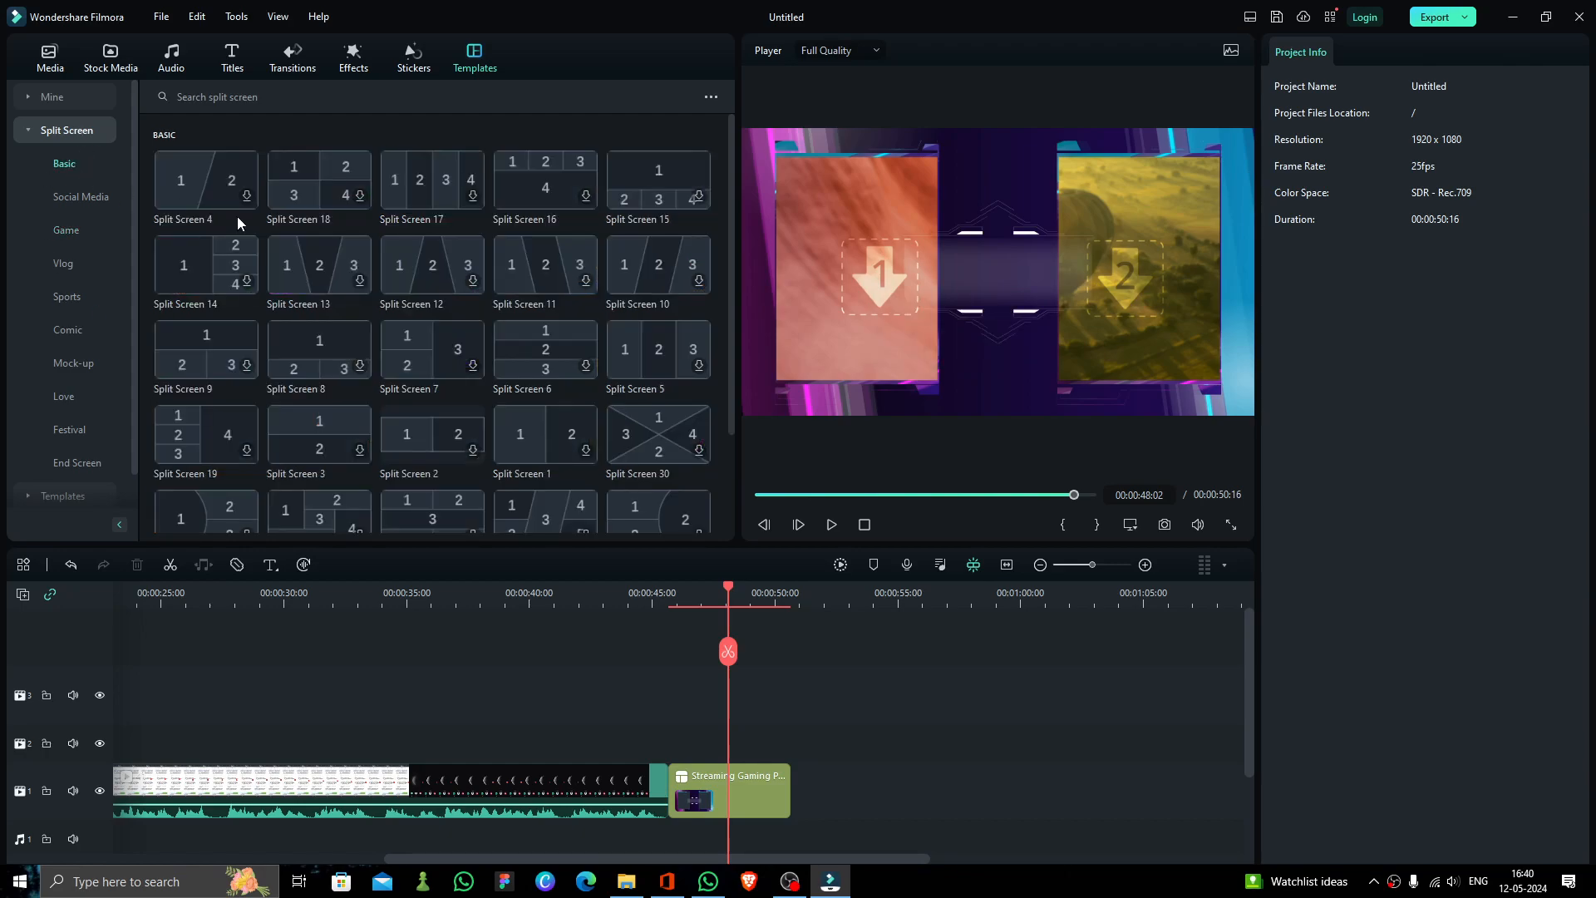
left_click_drag(312, 180, 794, 781)
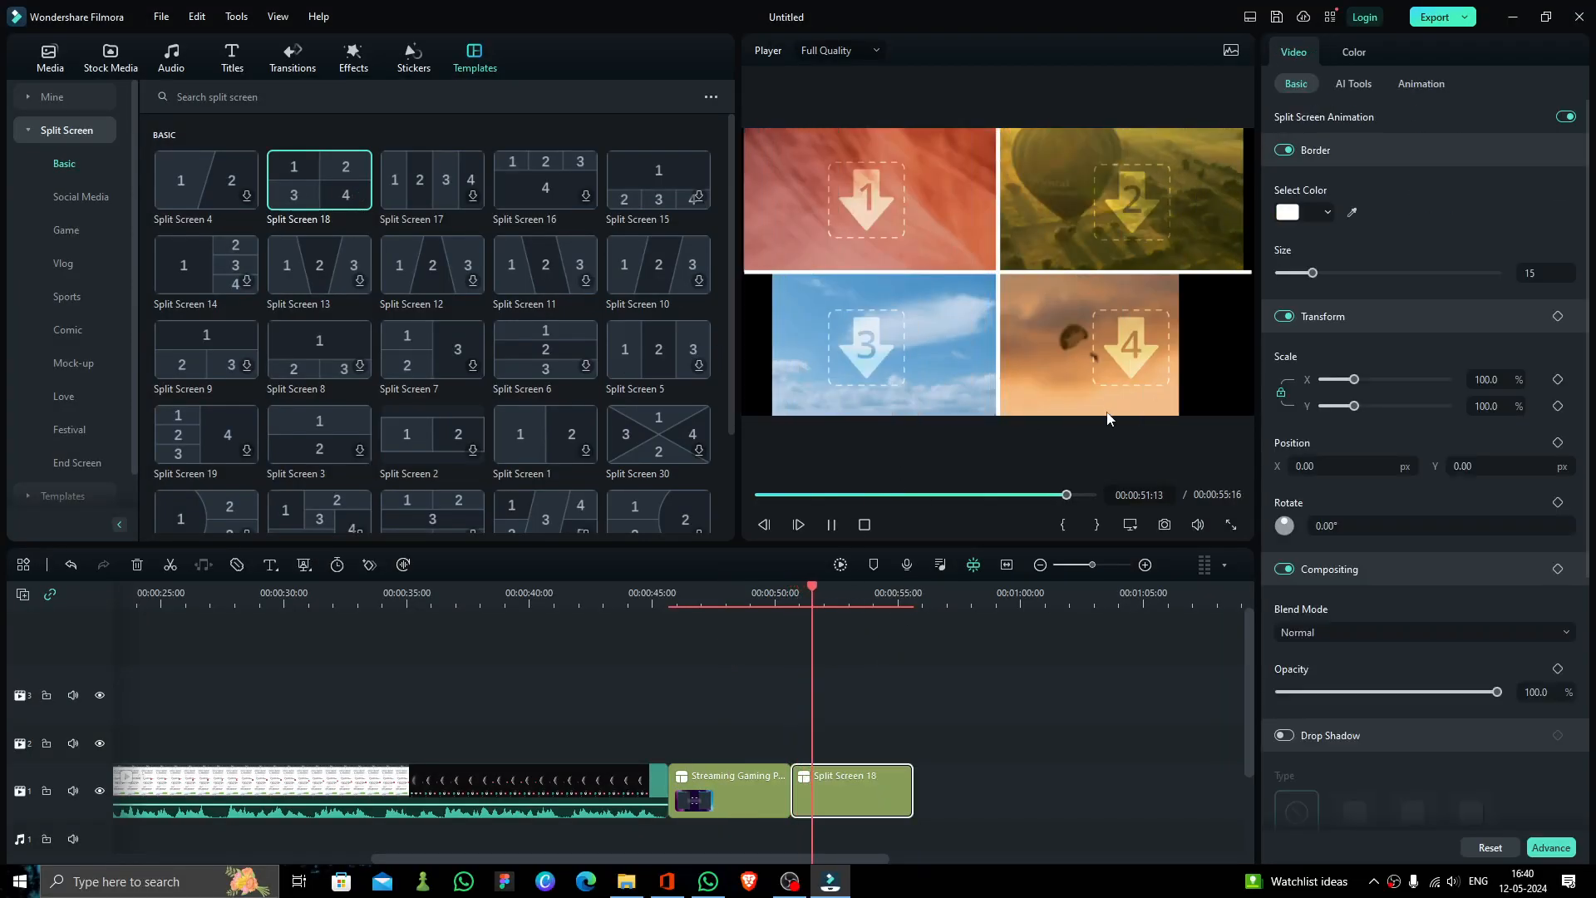
key("space")
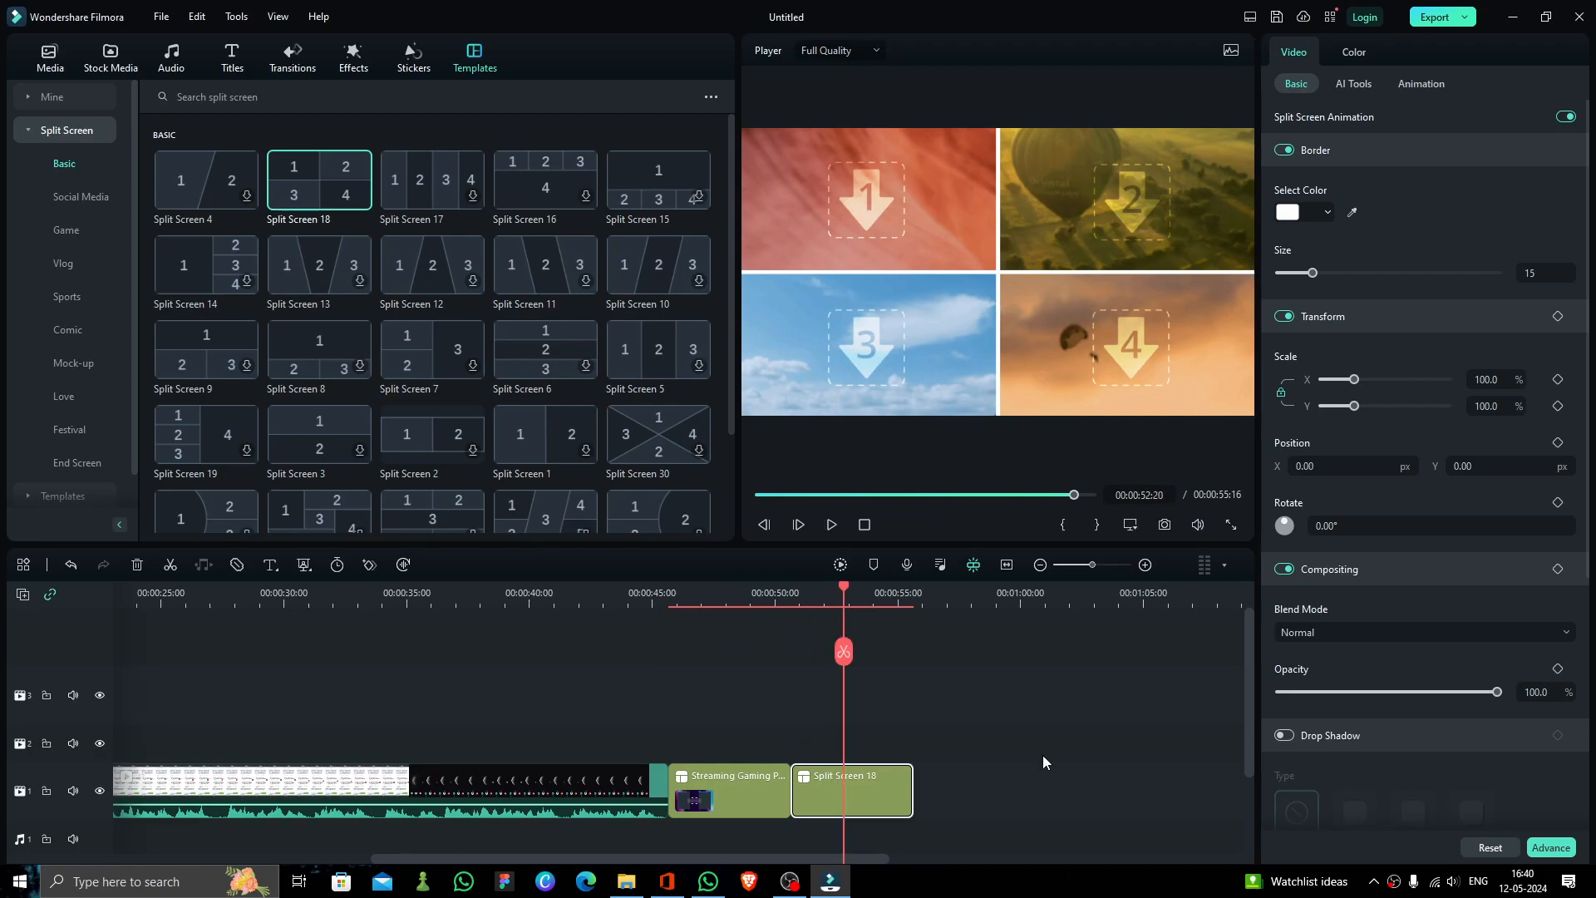
Add the Default Title on a new track above the Instagram sticker at 00:00:00:00
left_click_drag(830, 856, 382, 869)
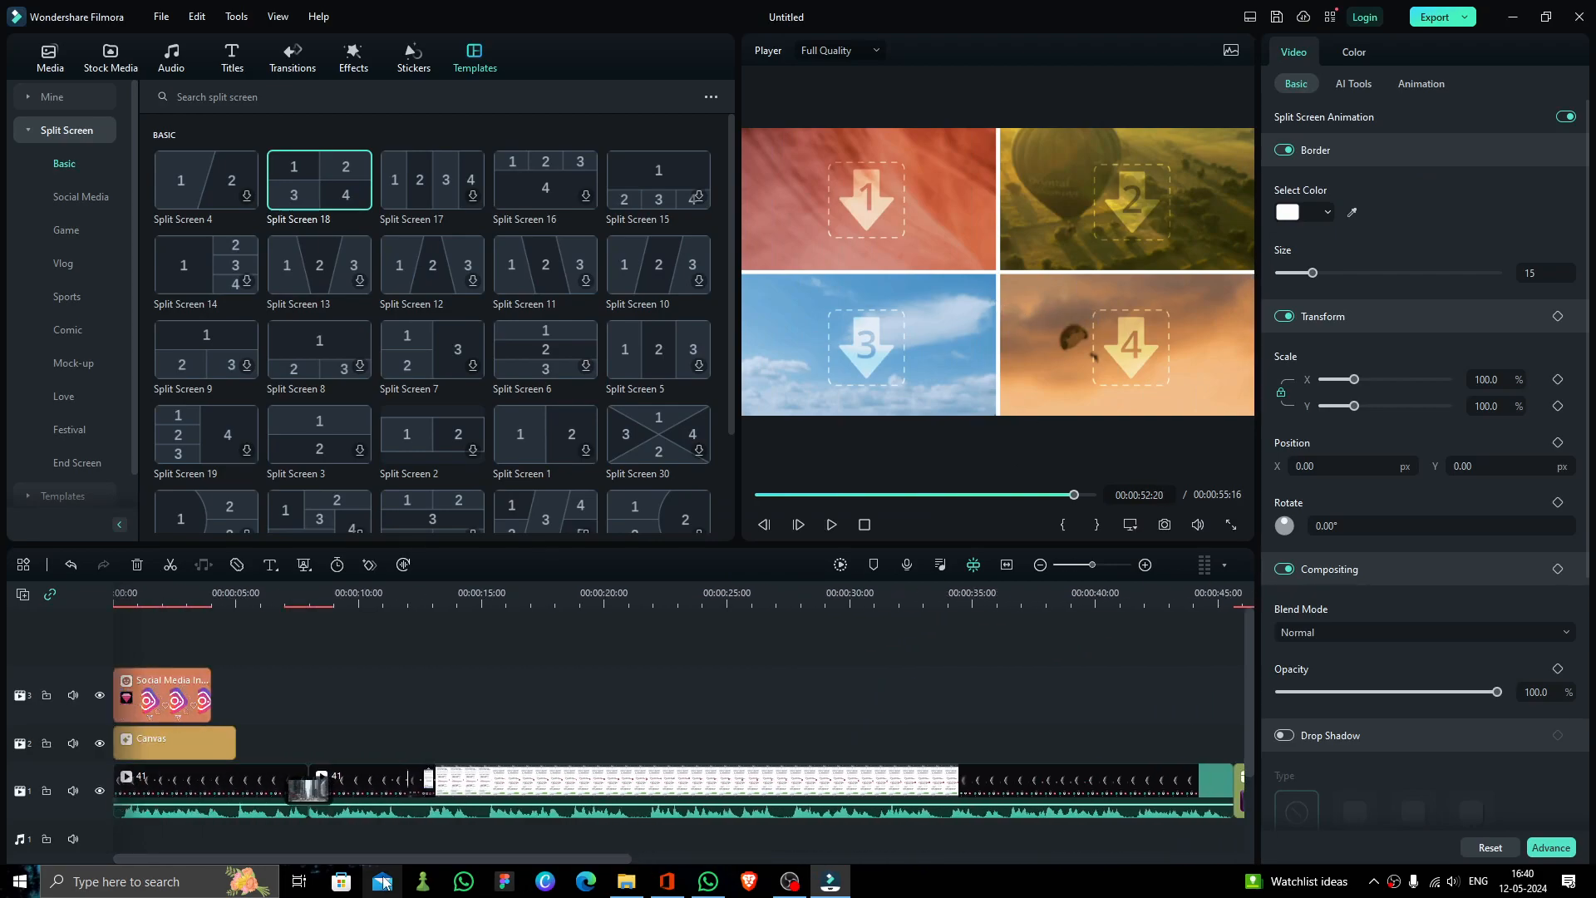
left_click(127, 600)
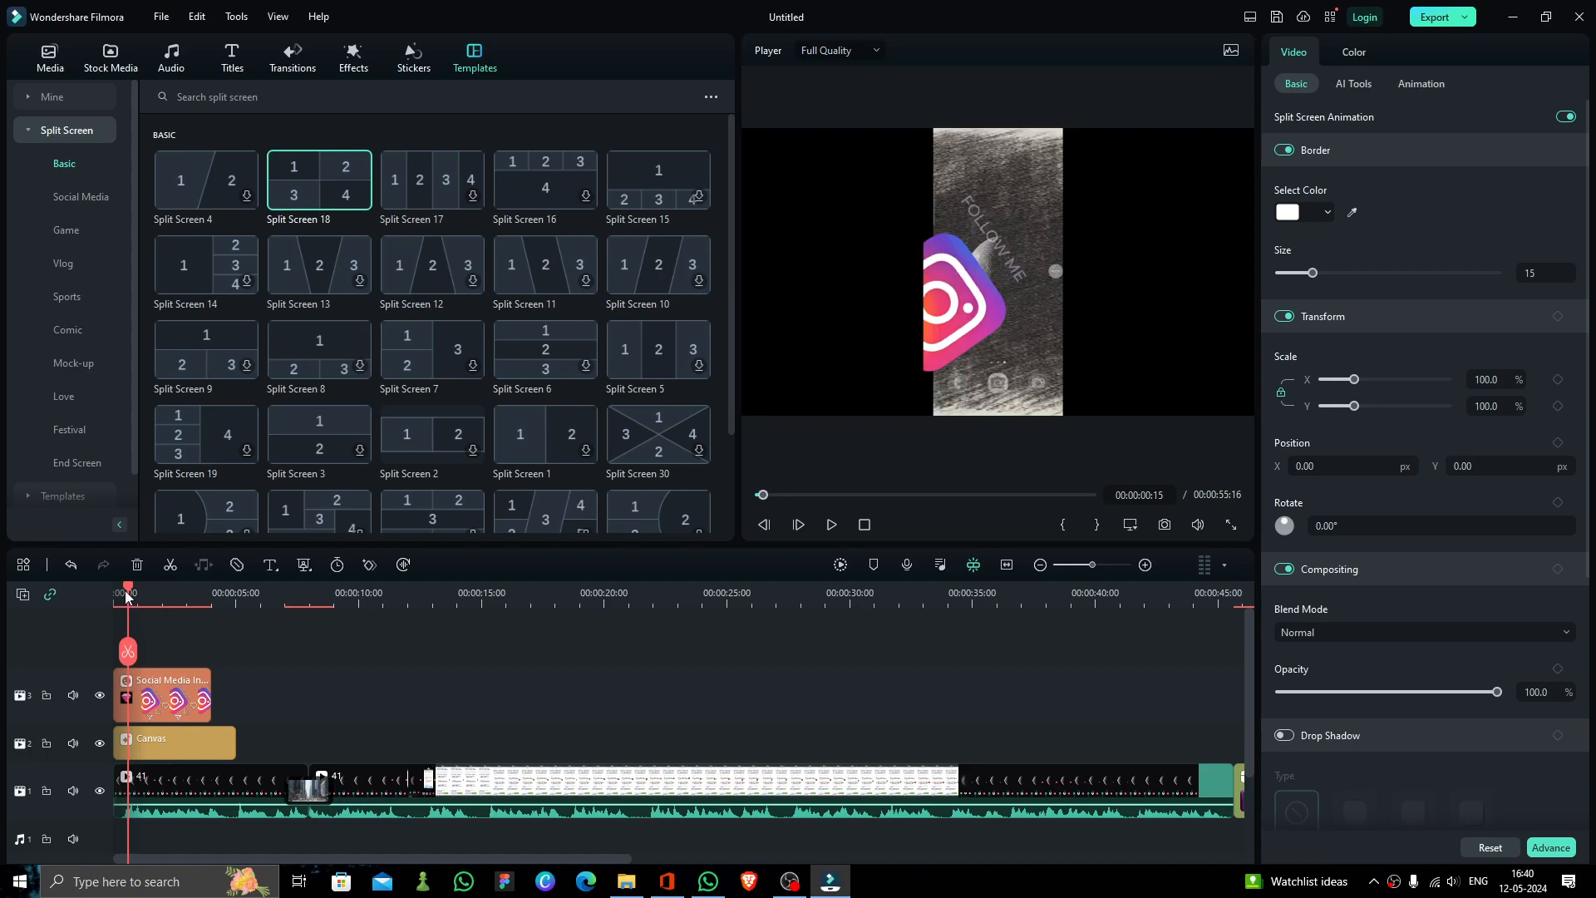
left_click(247, 59)
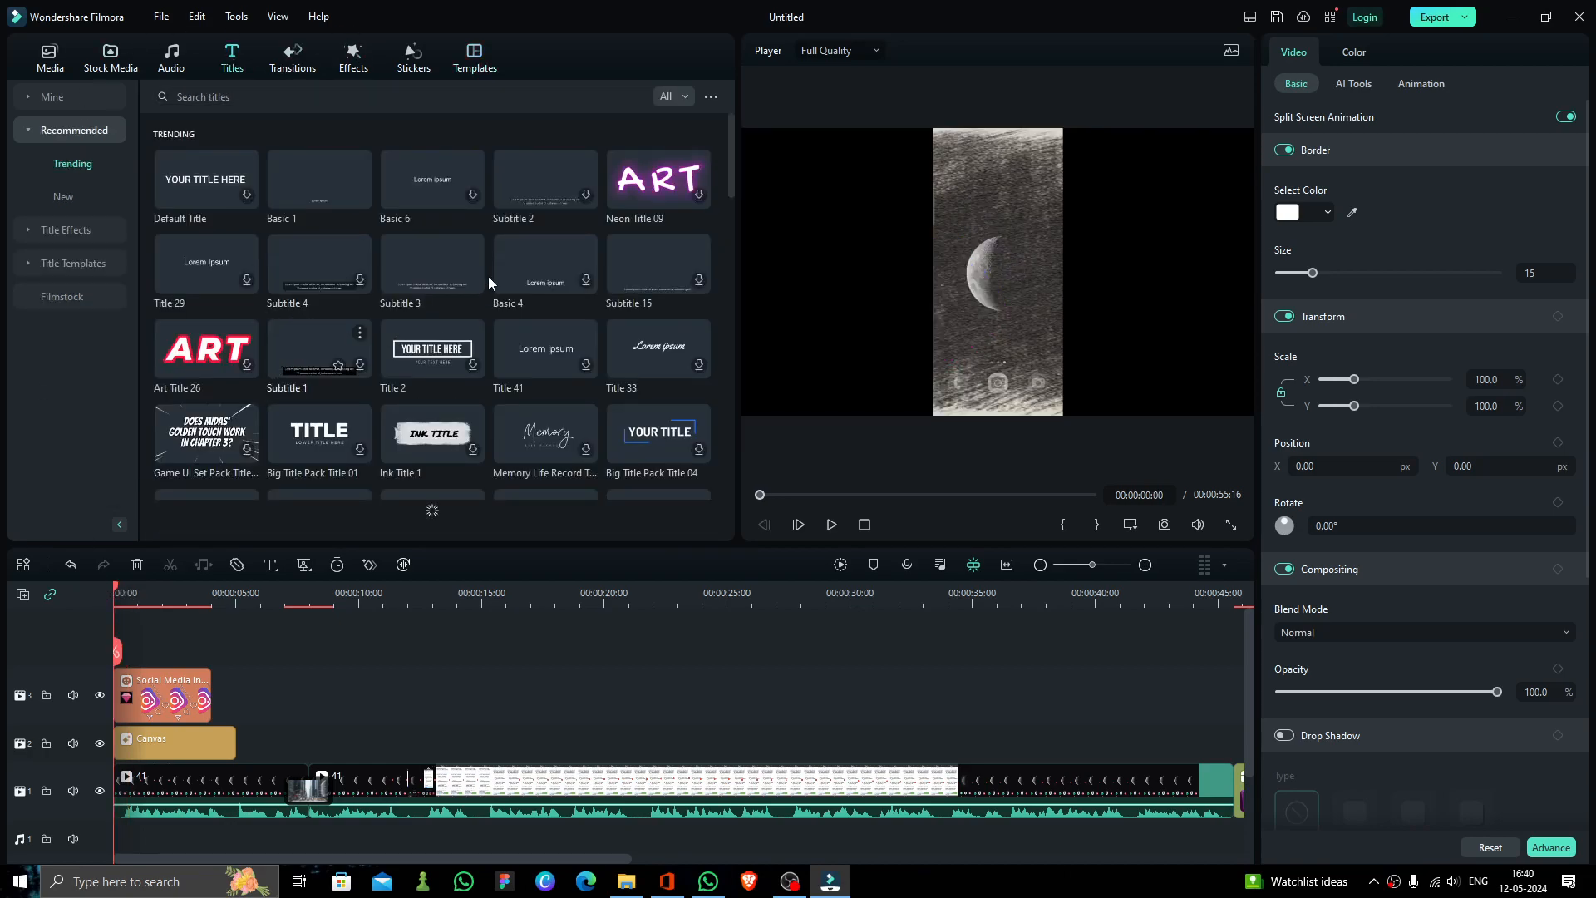
left_click_drag(208, 195, 125, 636)
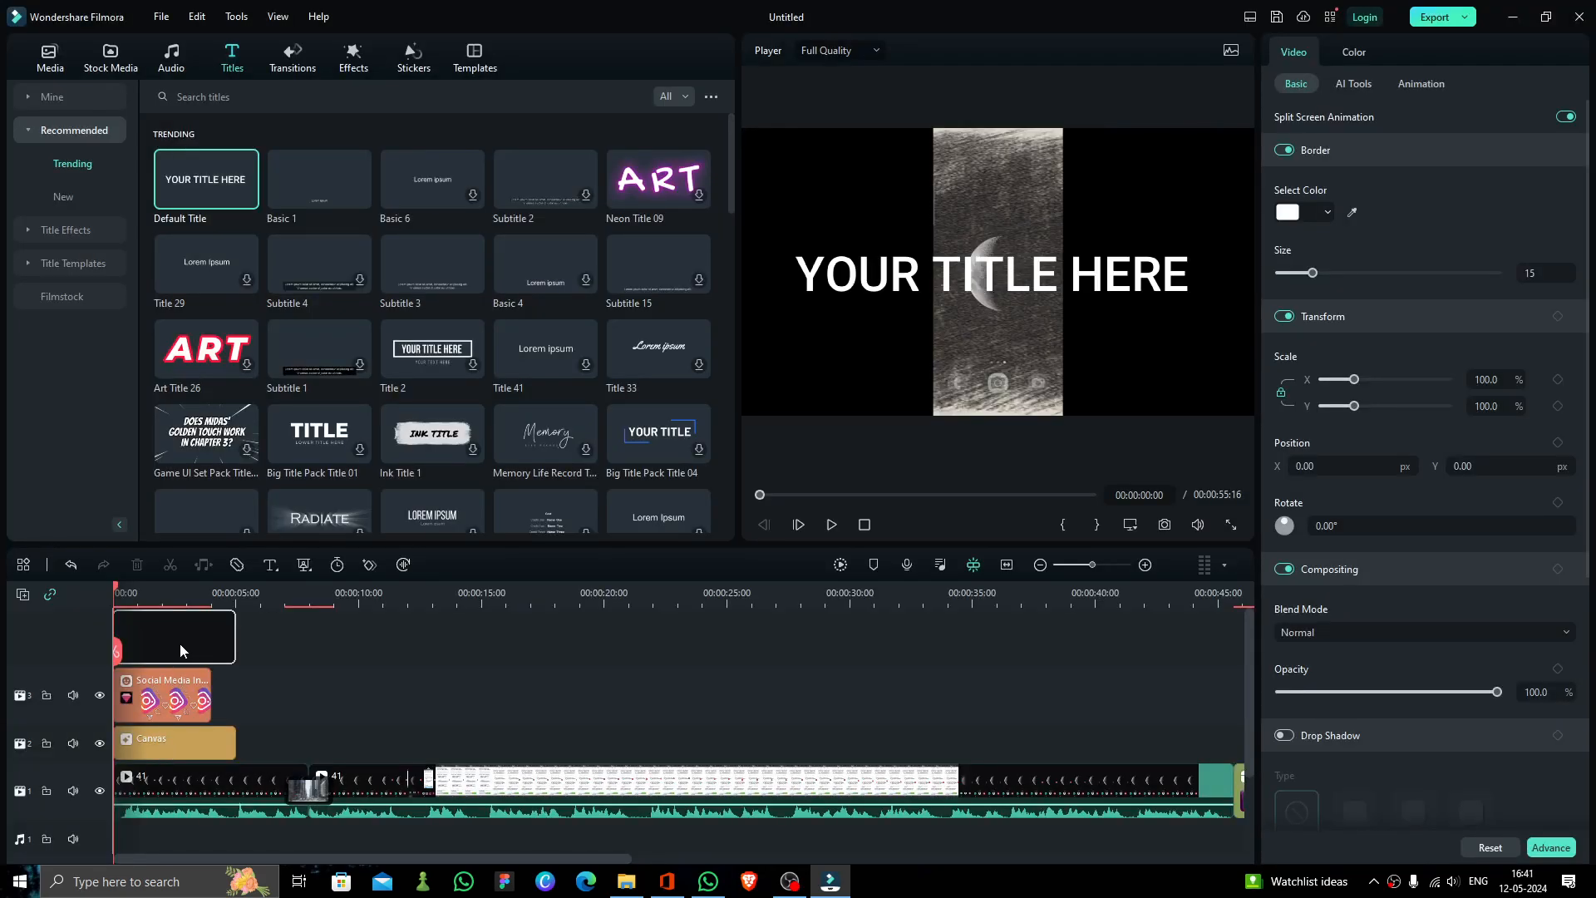
Replace the title's placeholder text with "hello" and preview it from the start
left_click(994, 306)
left_click(1382, 167)
key("ctrl+a")
key("BackSpace")
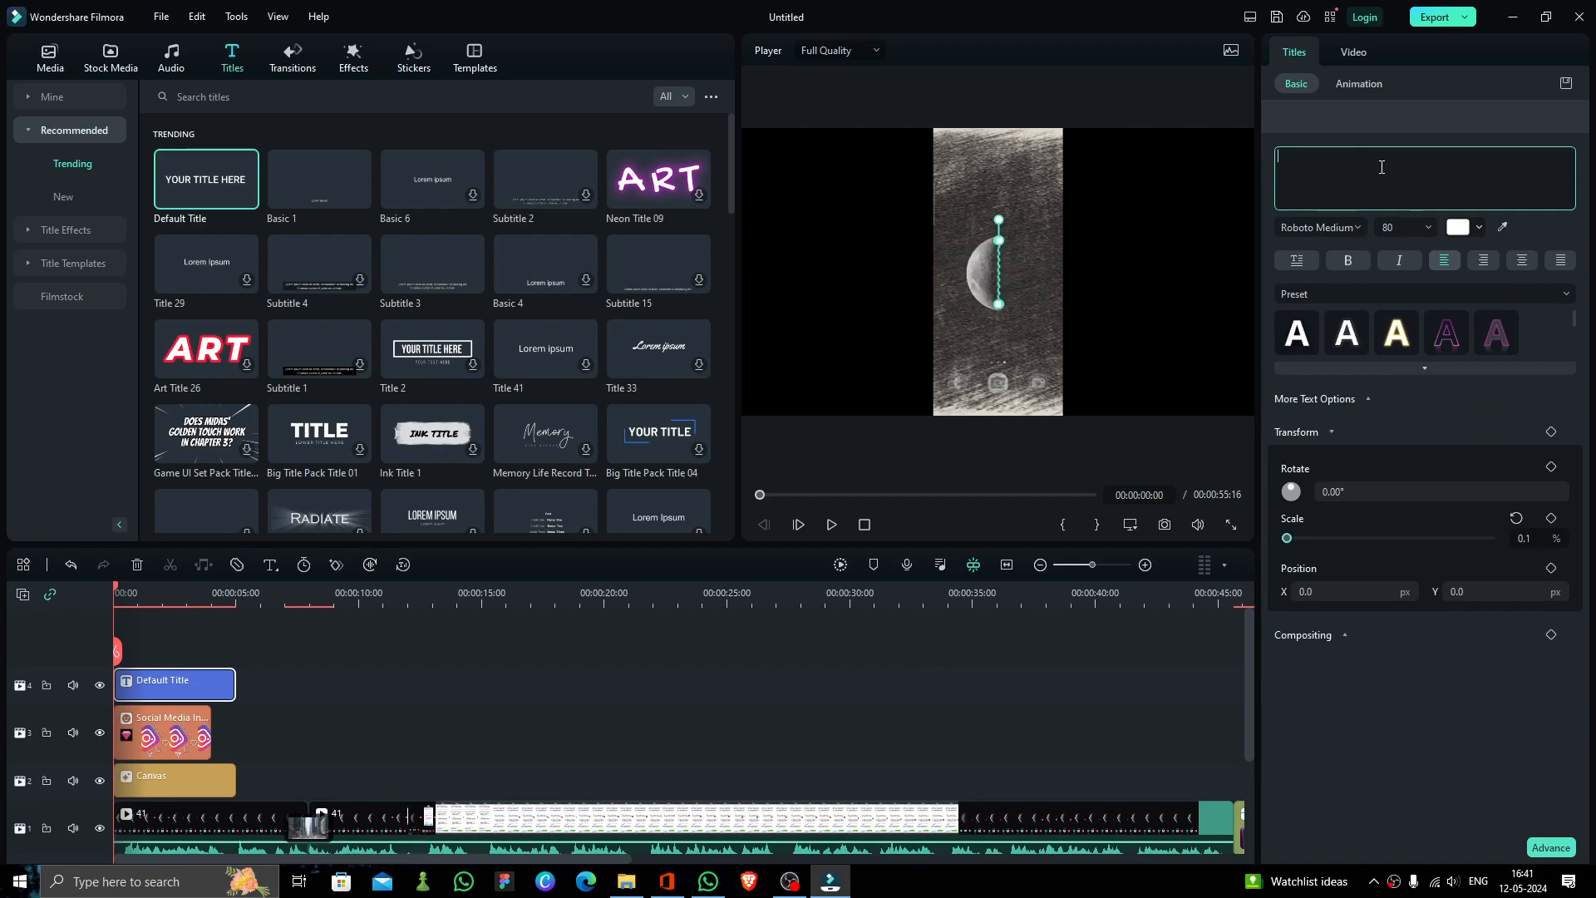
type("hello")
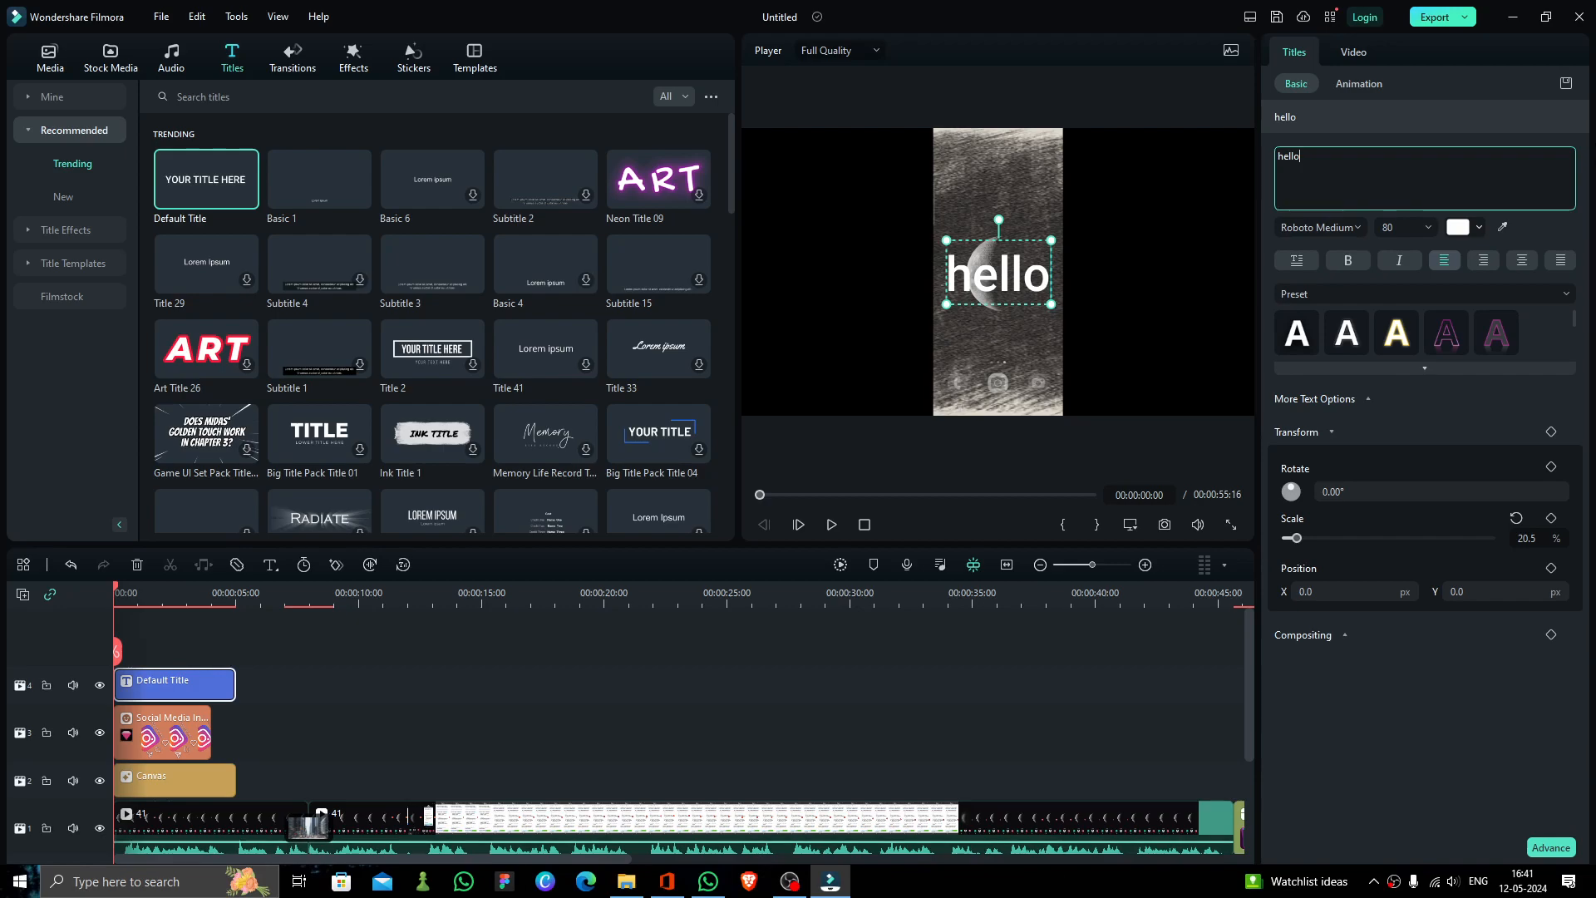
left_click(570, 671)
key("space")
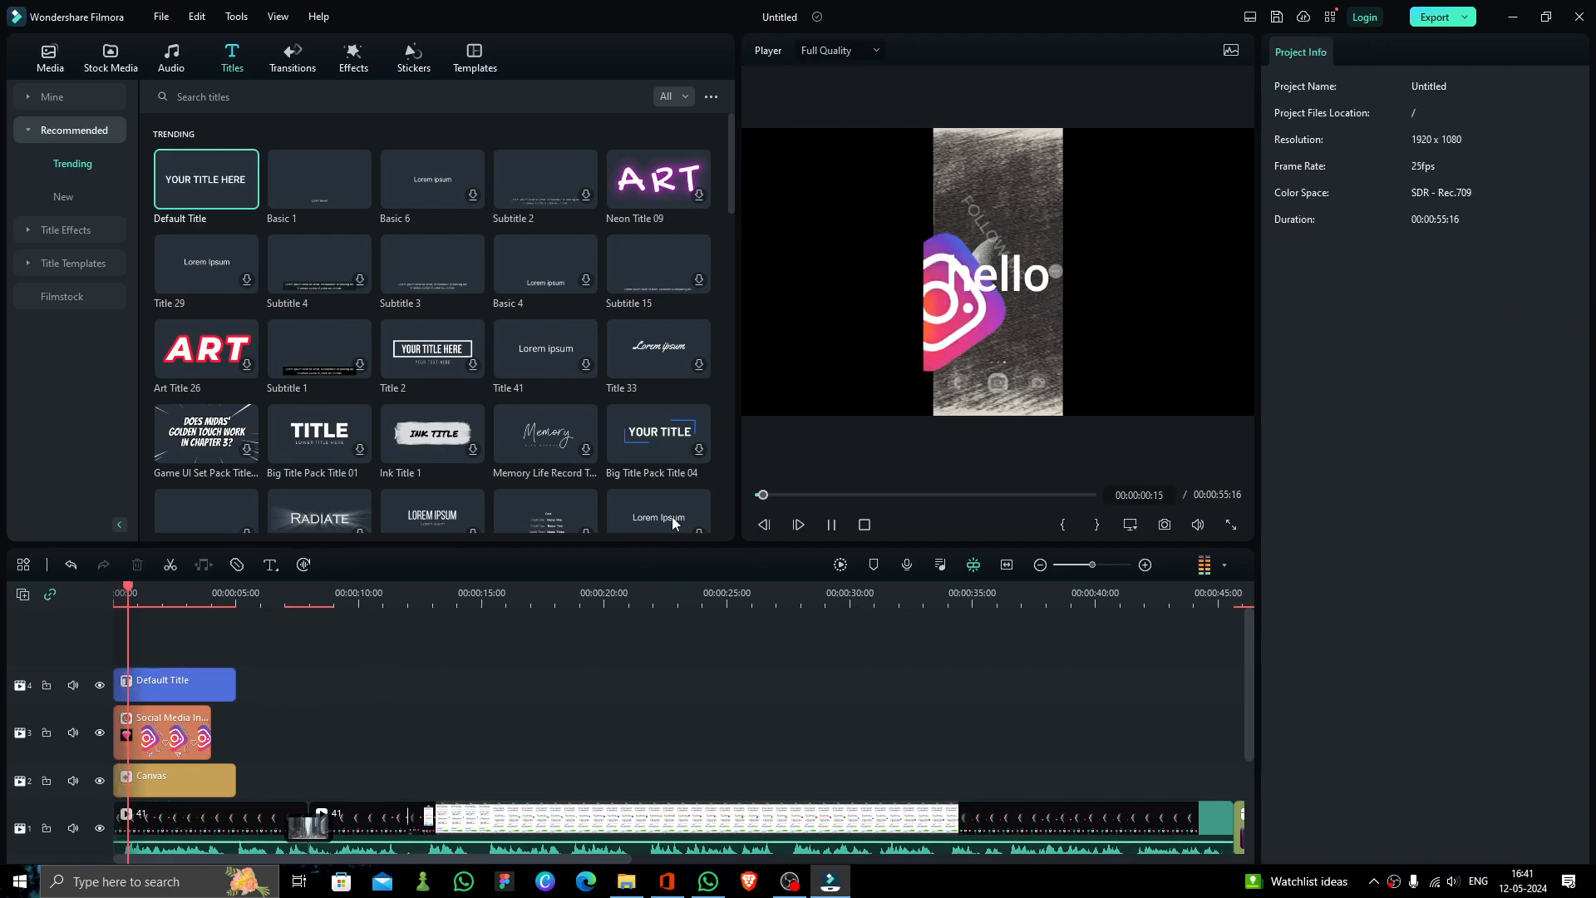
Move the hello title up in the frame to about X -10, Y 91 px
left_click(1010, 278)
left_click_drag(1010, 279, 1010, 207)
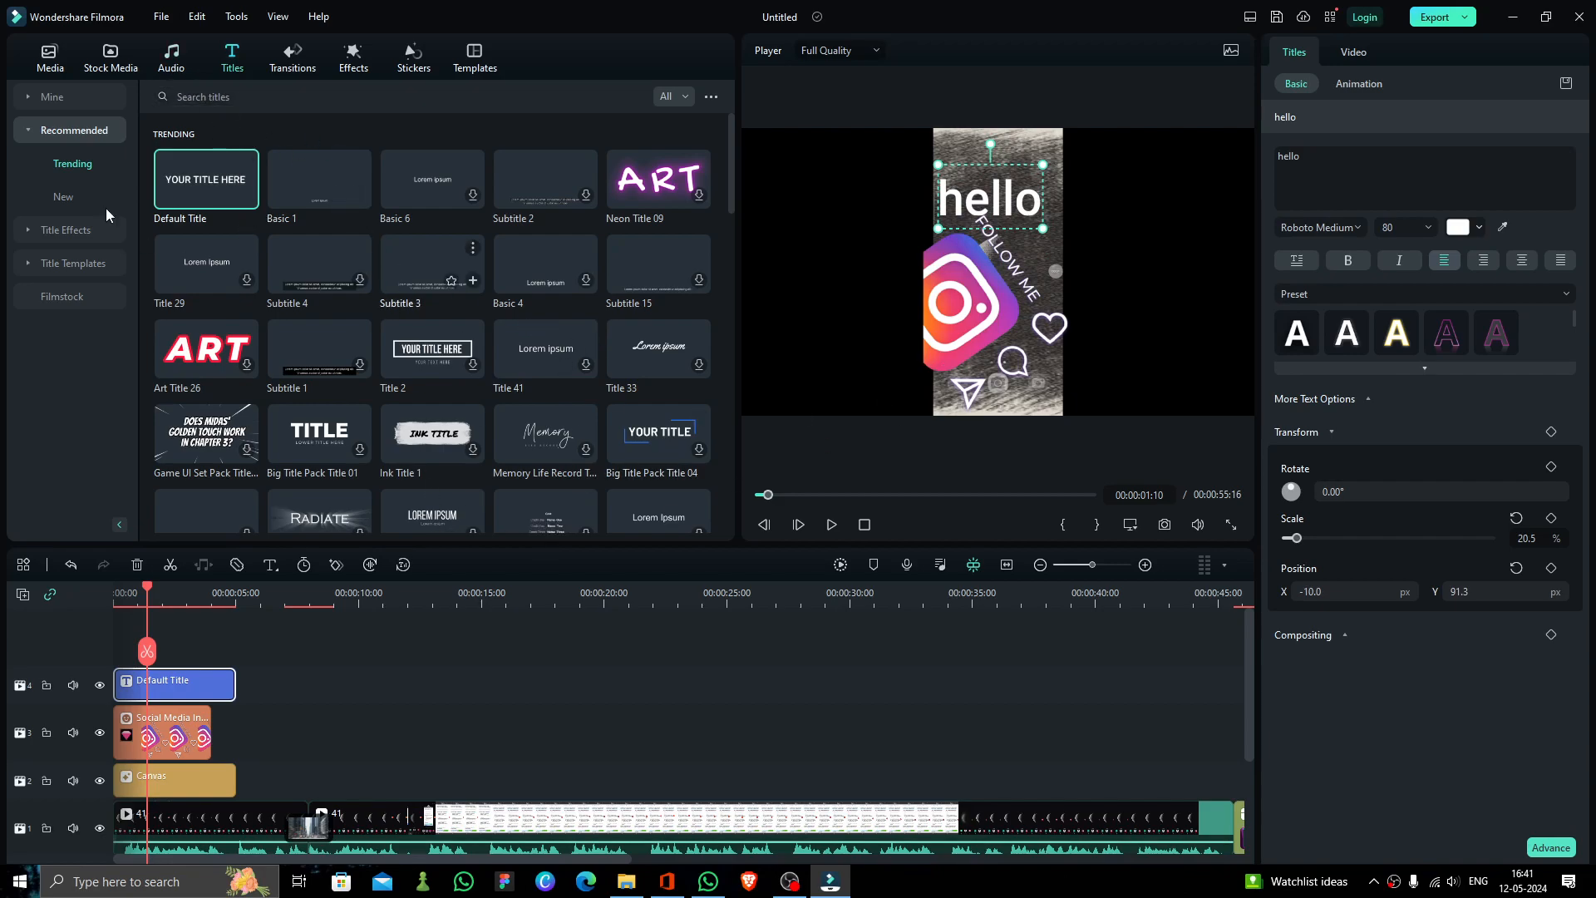
scroll(496, 281, "down", 3)
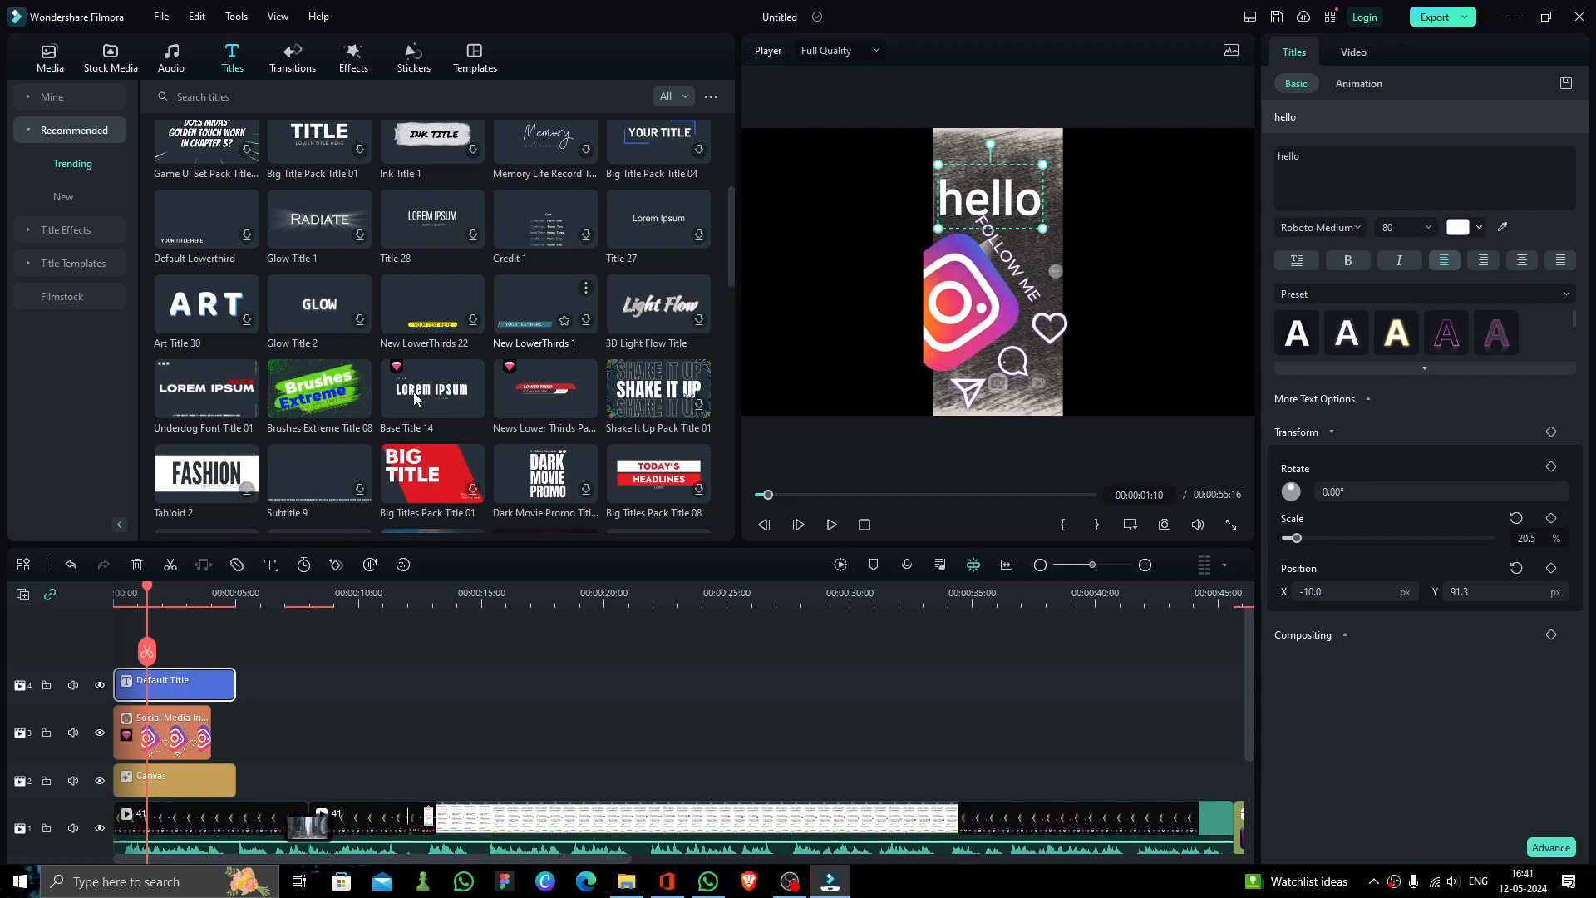
Audition the trending Computer Keyboard Typing 01 - AISFX sound and add it to the audio track at the timeline start
left_click(173, 66)
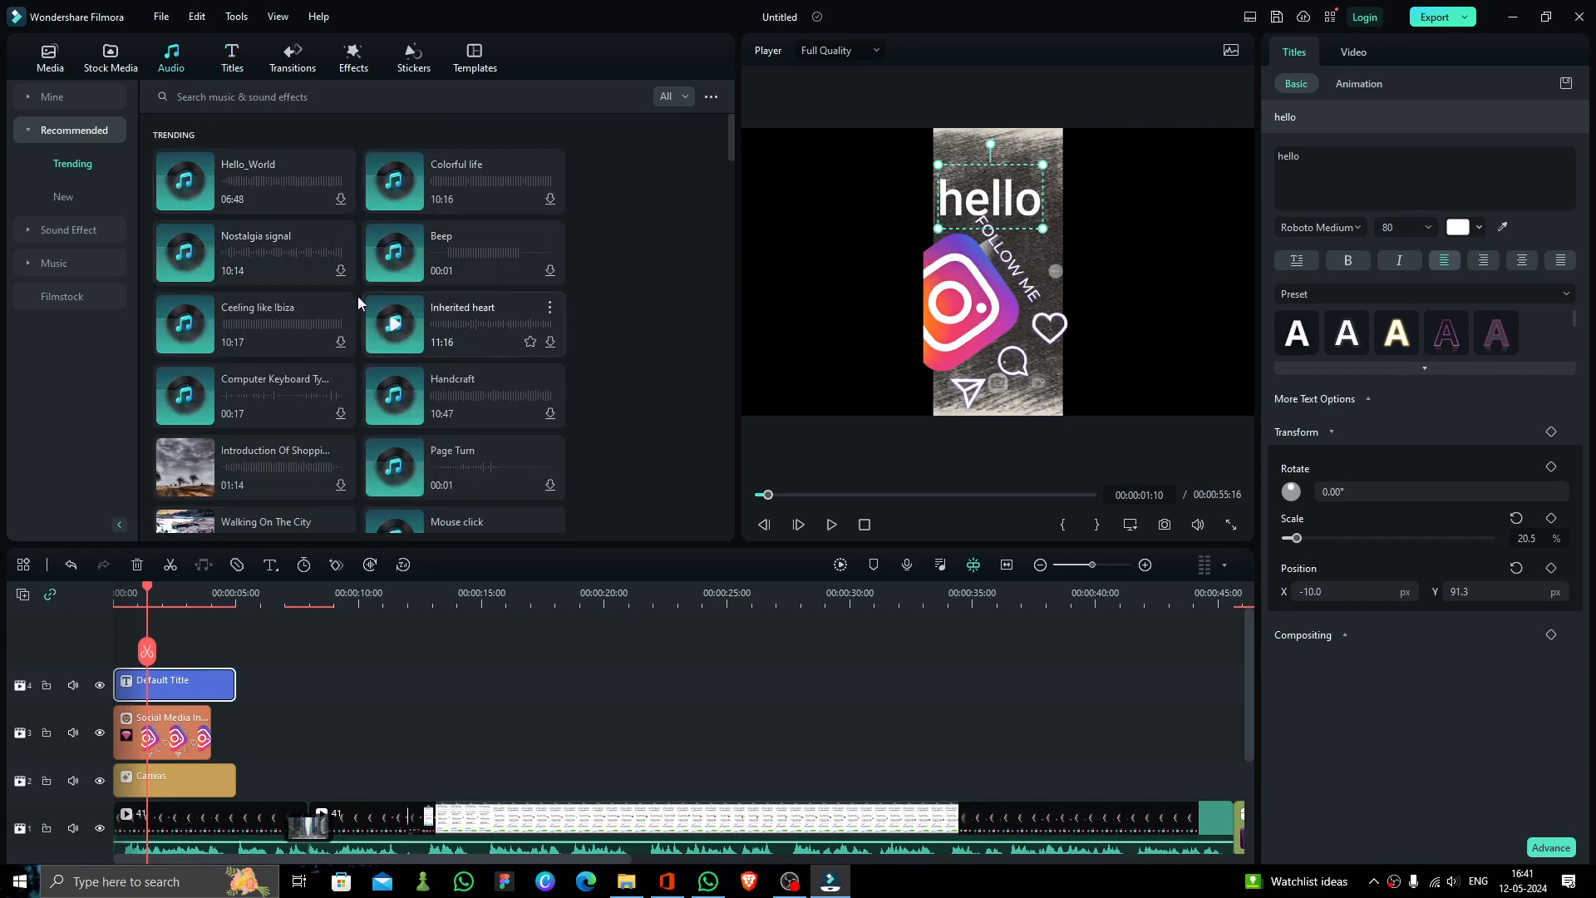
scroll(217, 387, "down", 1)
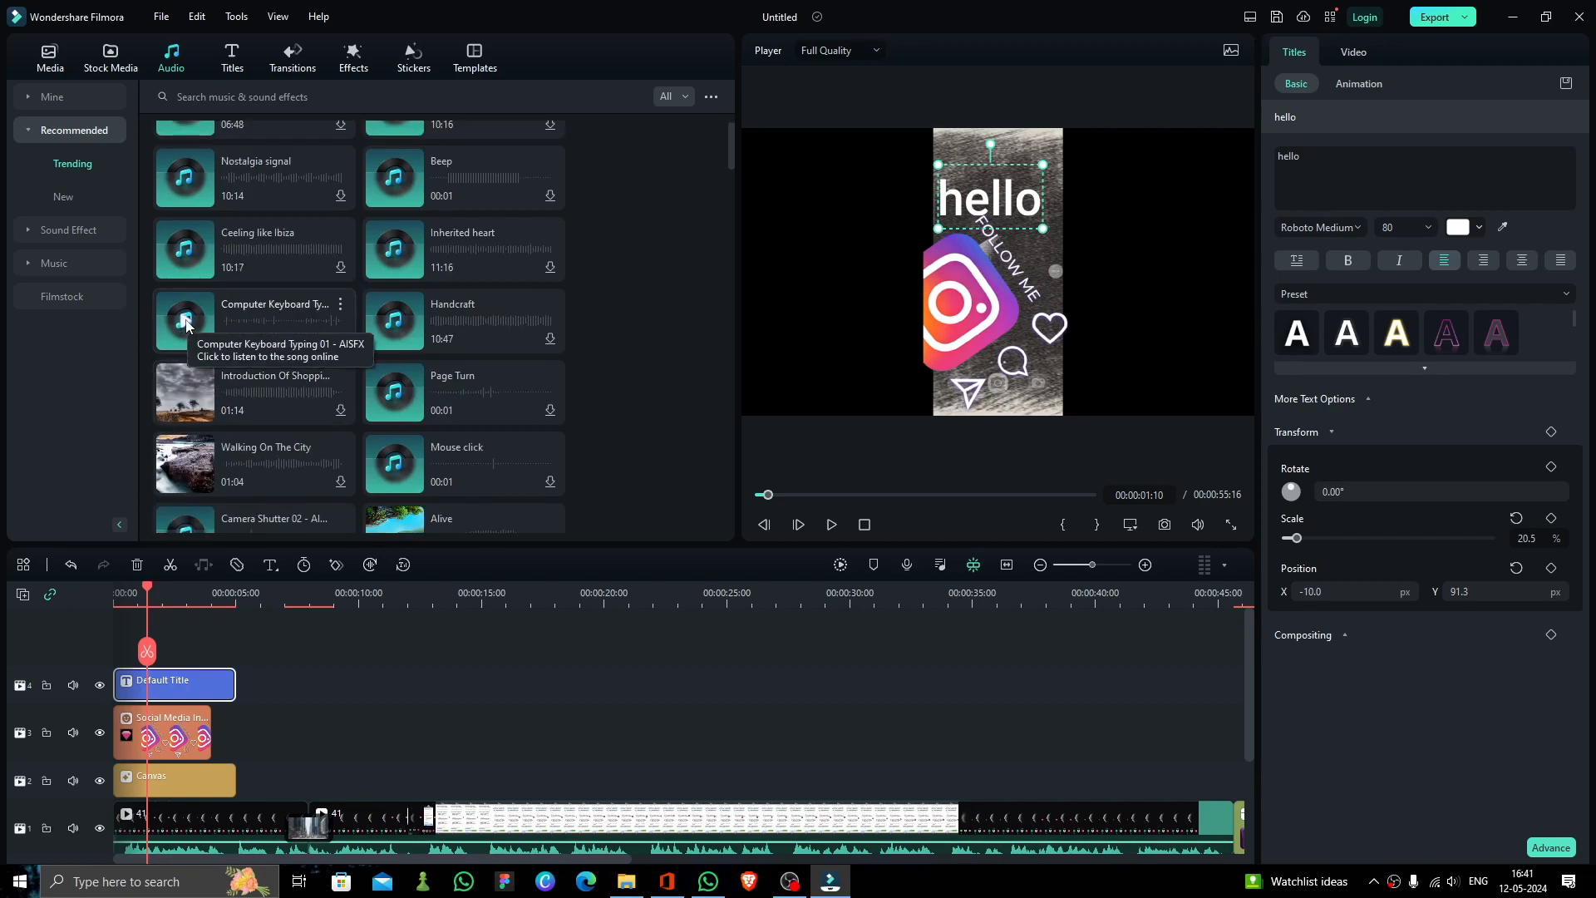
left_click(187, 324)
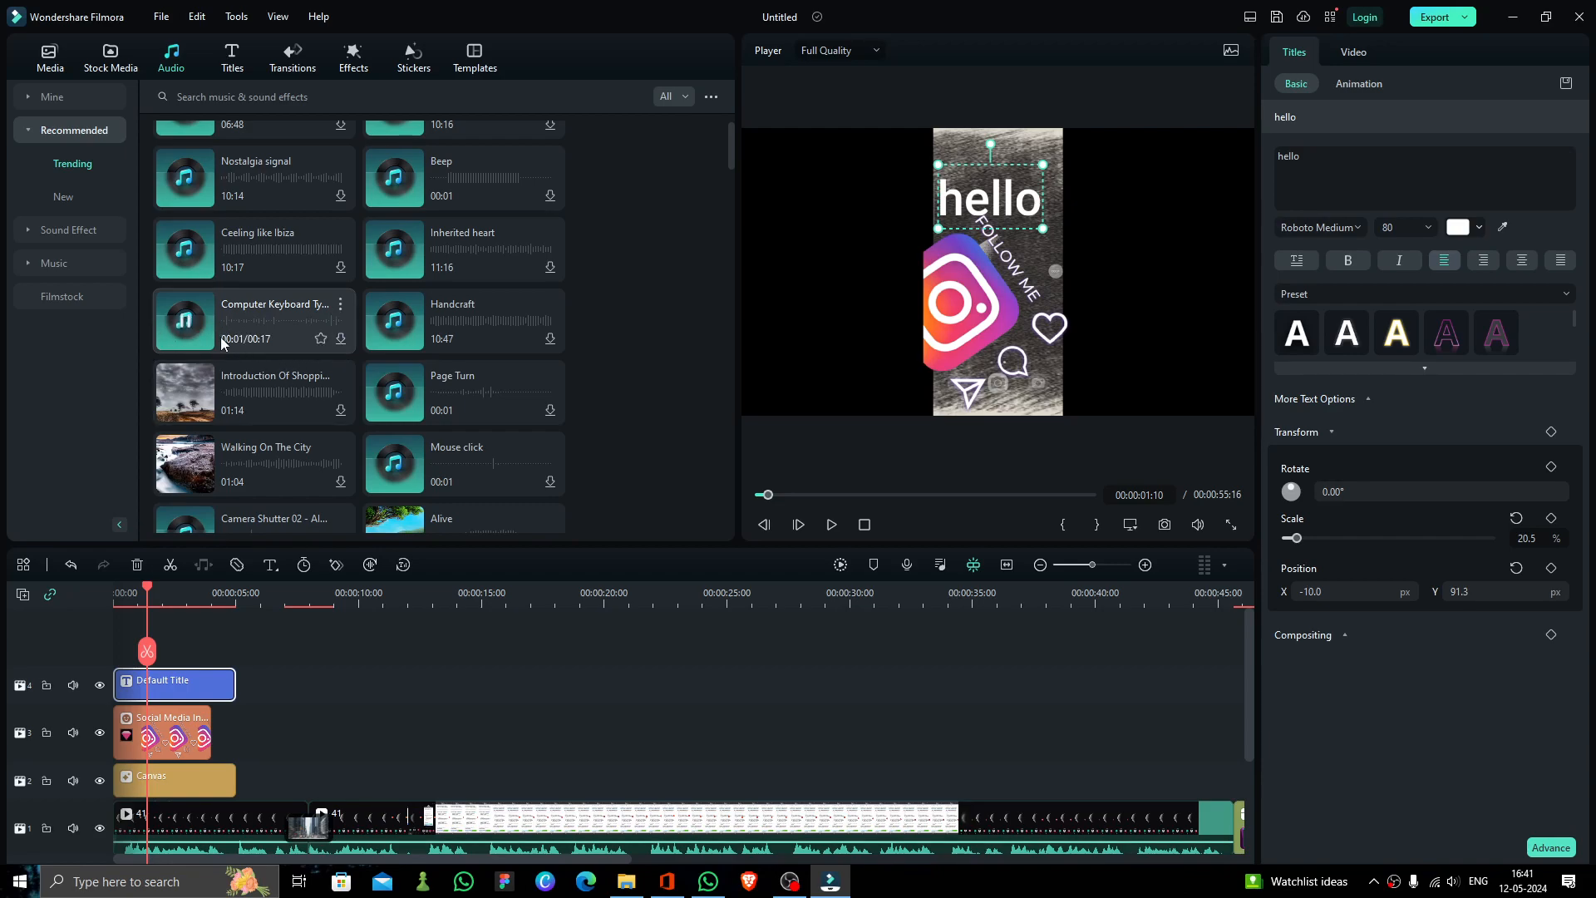
key("space")
left_click_drag(197, 326, 117, 777)
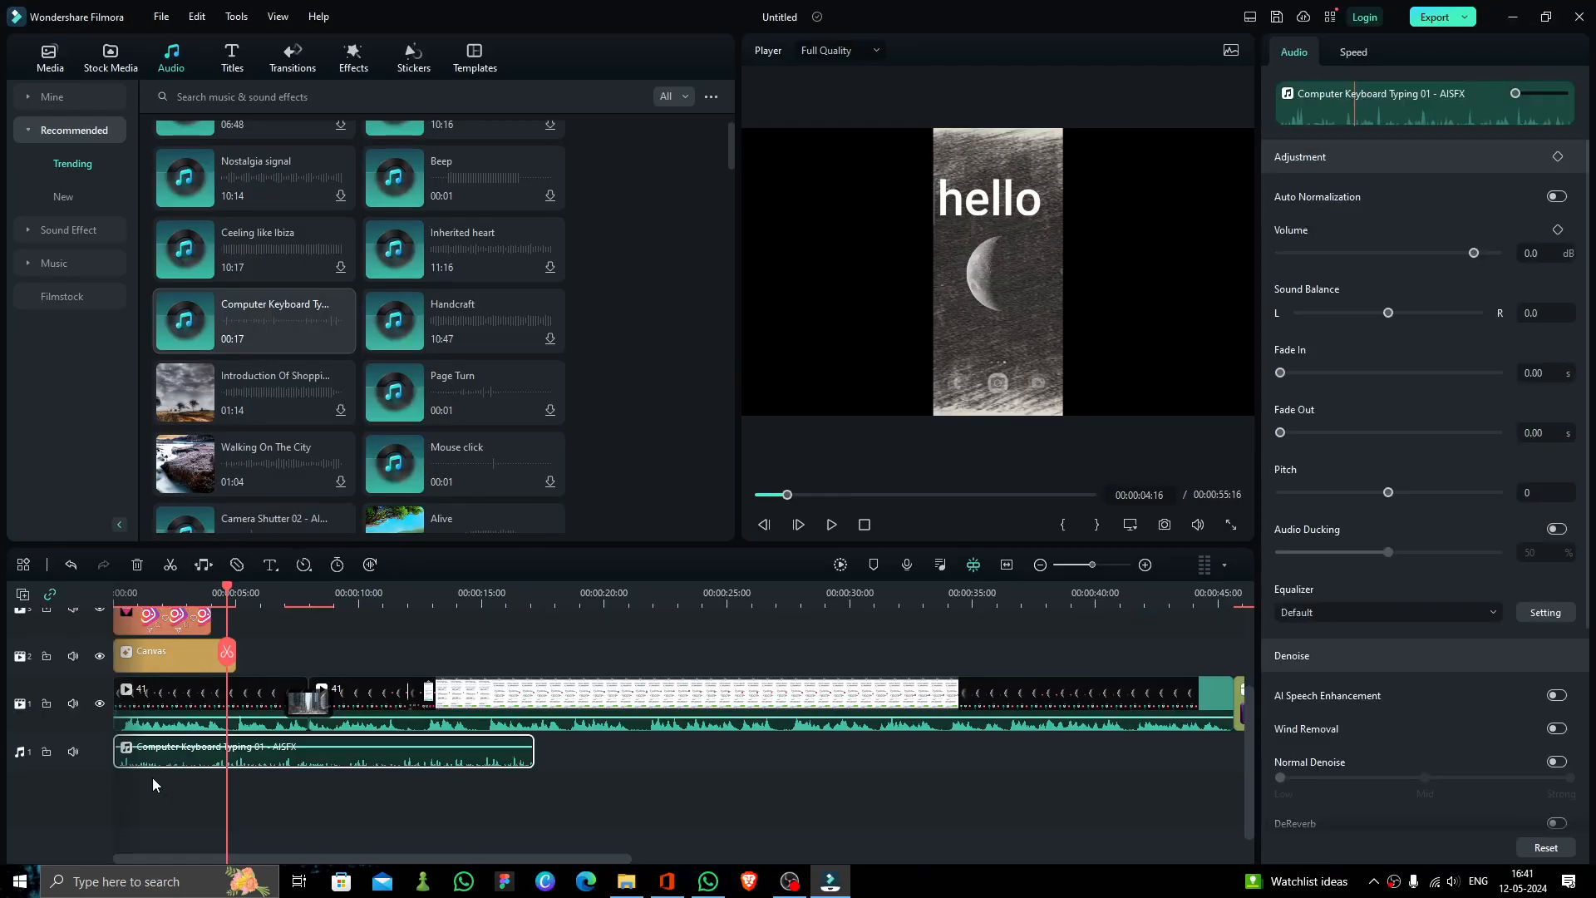
Play from the start, split the keyboard typing sound at 00:00:00:24 and delete the part after the cut
left_click_drag(227, 592, 114, 592)
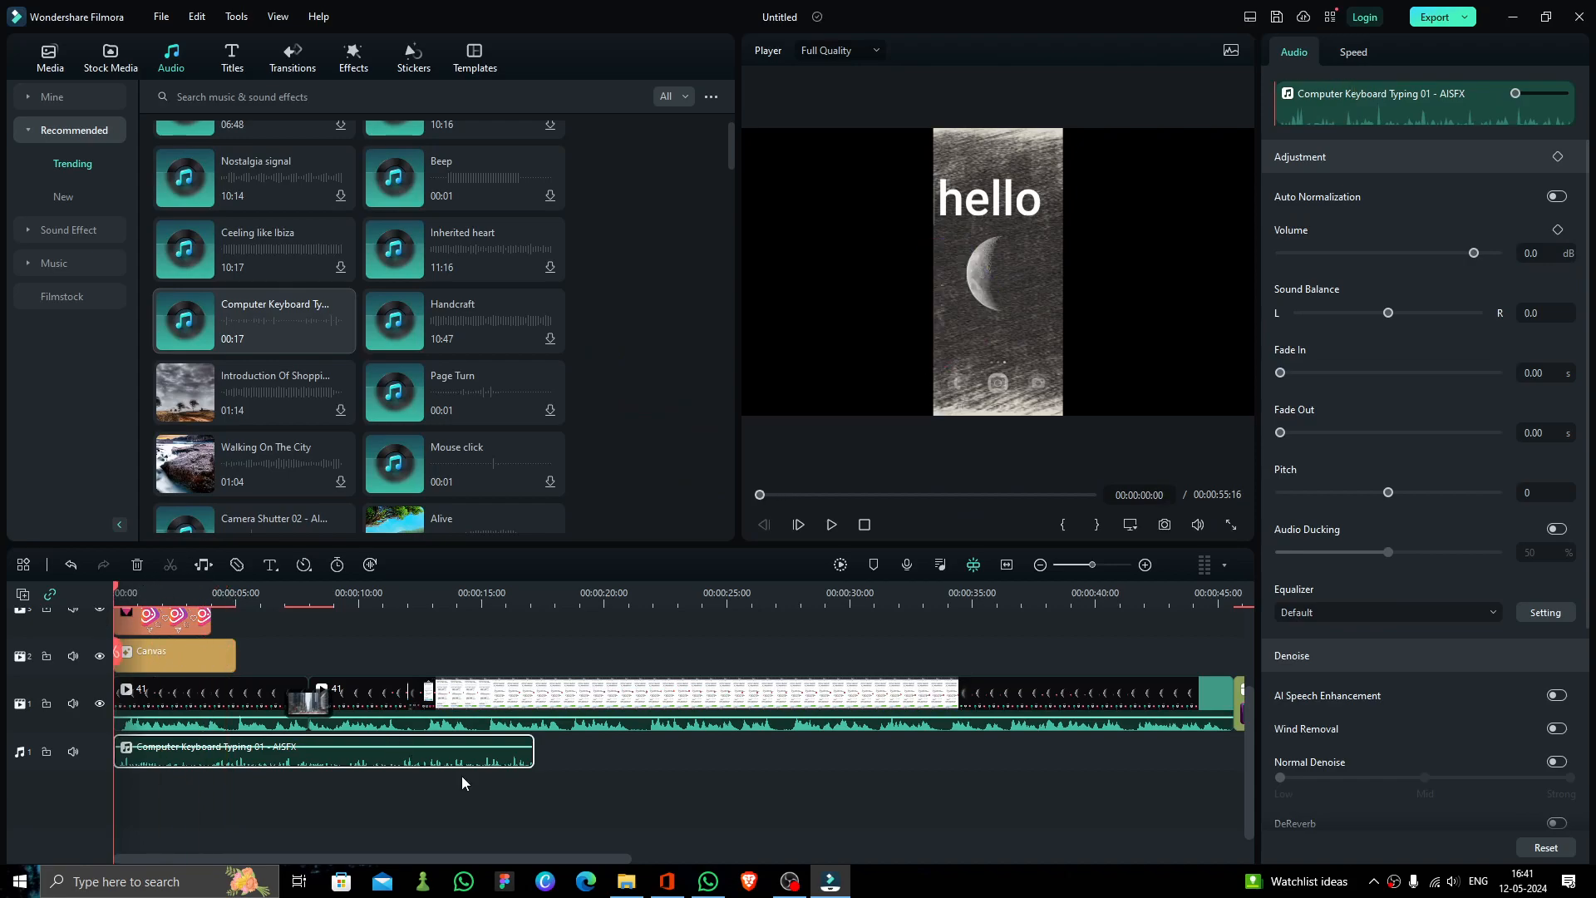
left_click(478, 799)
key("space")
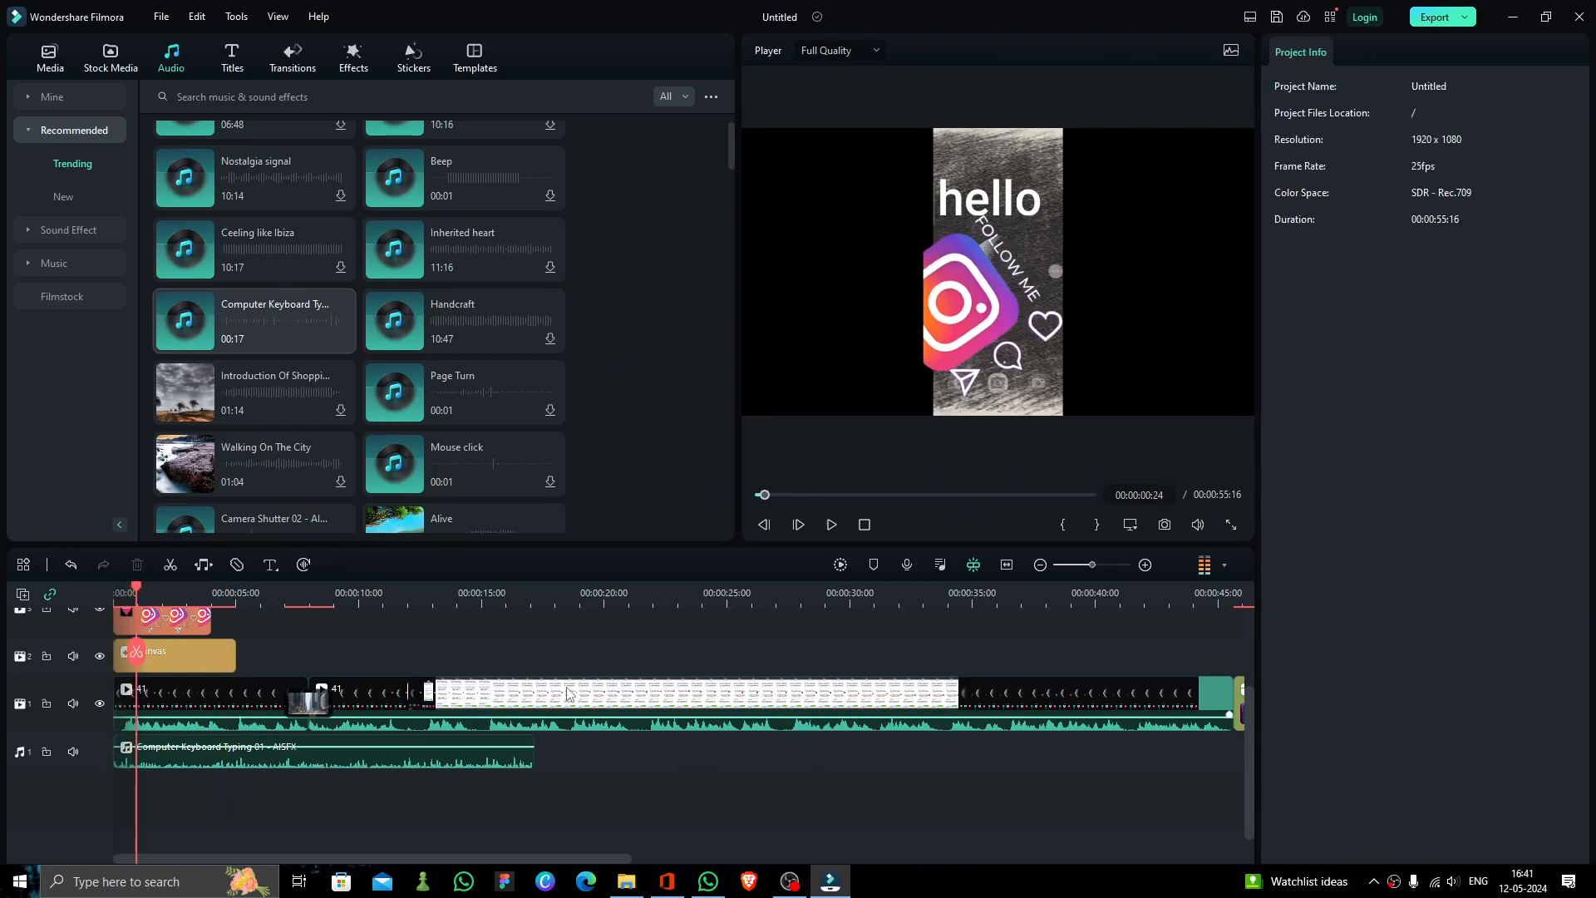
left_click(180, 758)
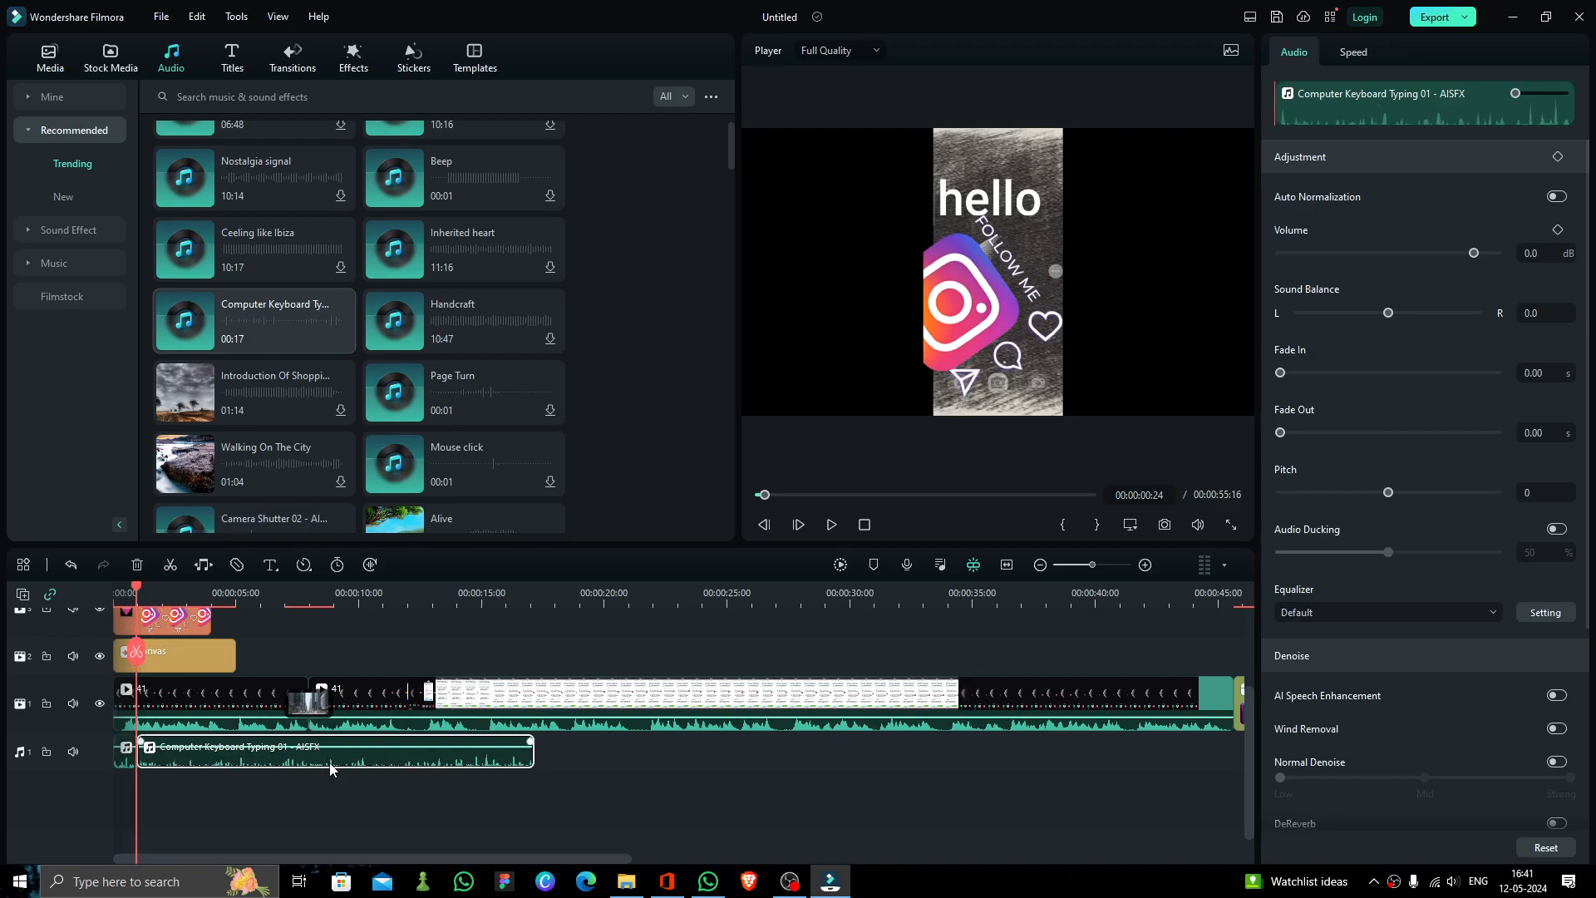
key("Delete")
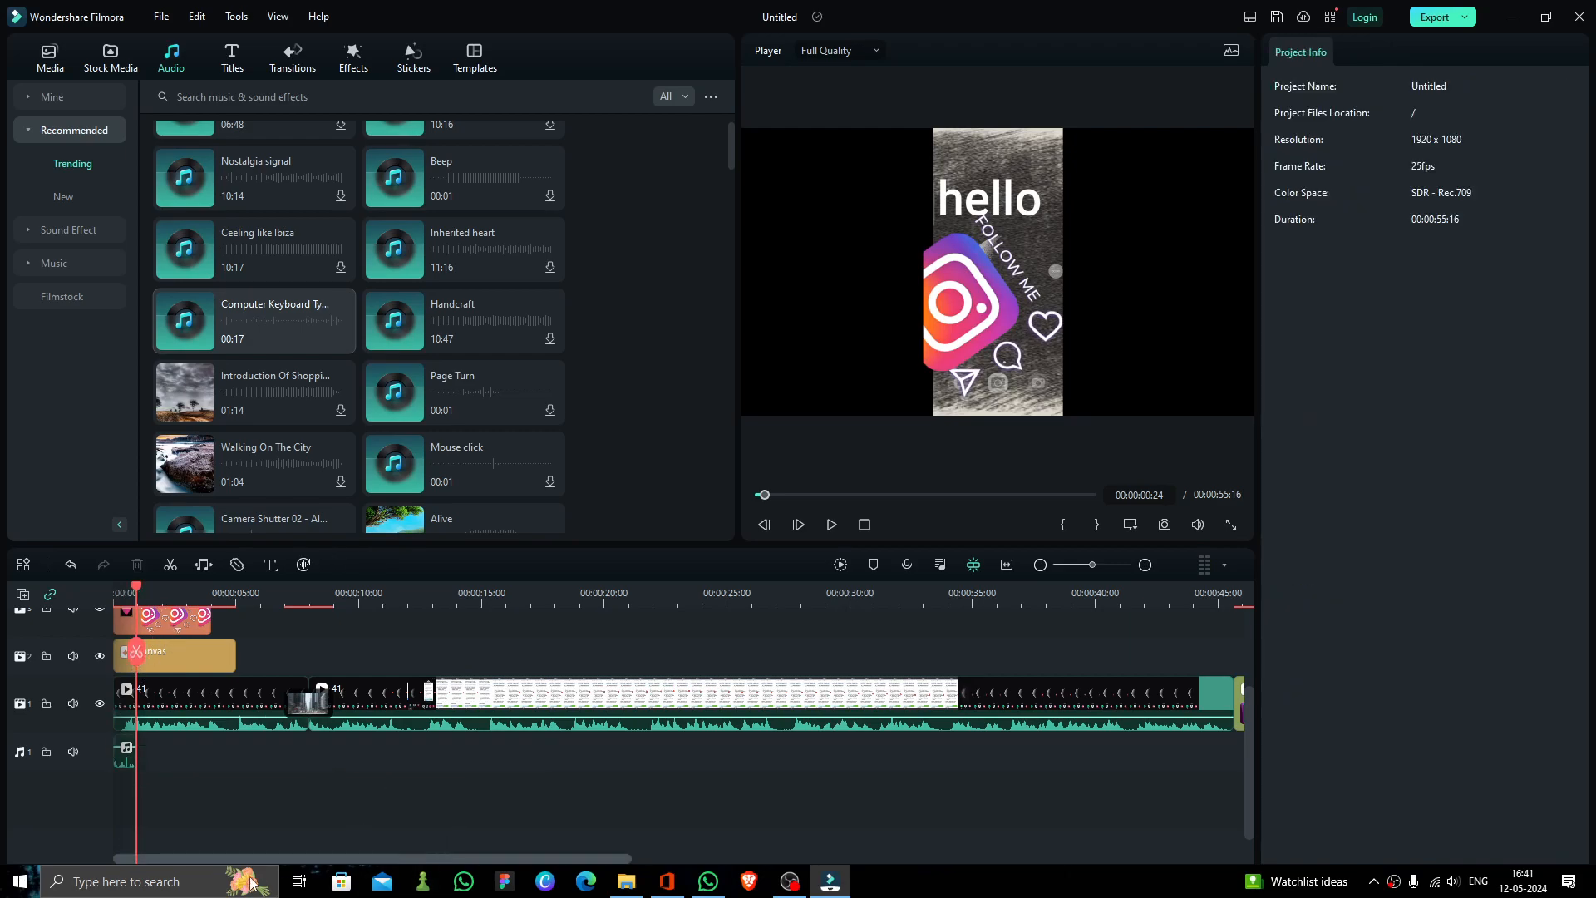
Cut the main video with Quick Split at about 00:00:05:24 and 00:00:06:08, and delete the short segment between the cuts
scroll(399, 757, "up", 3)
scroll(478, 690, "down", 1)
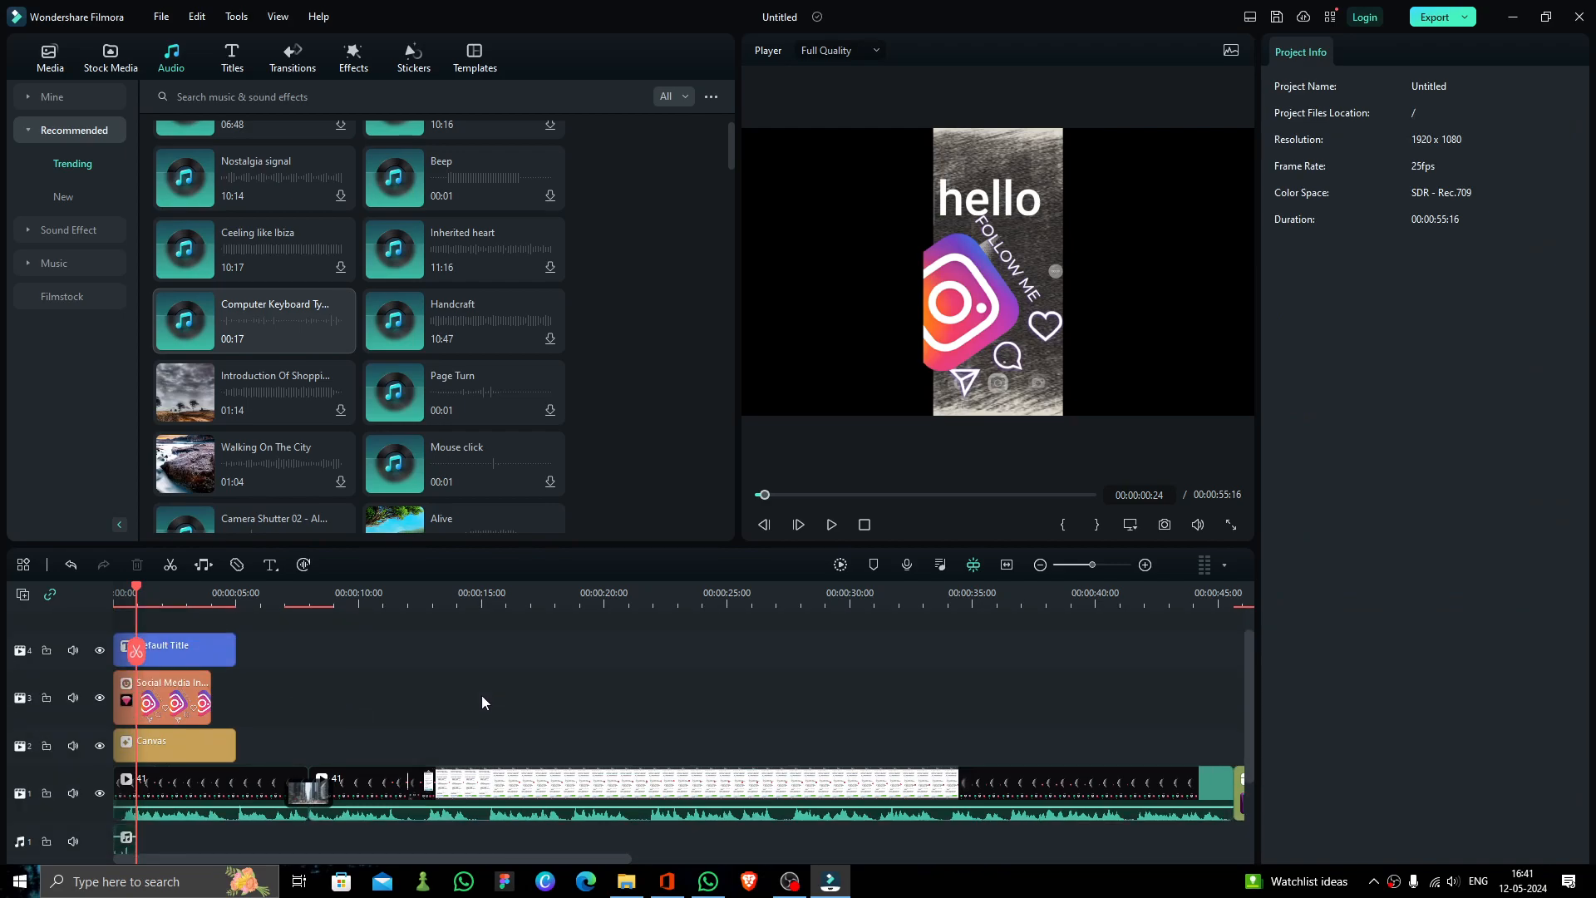
left_click(237, 570)
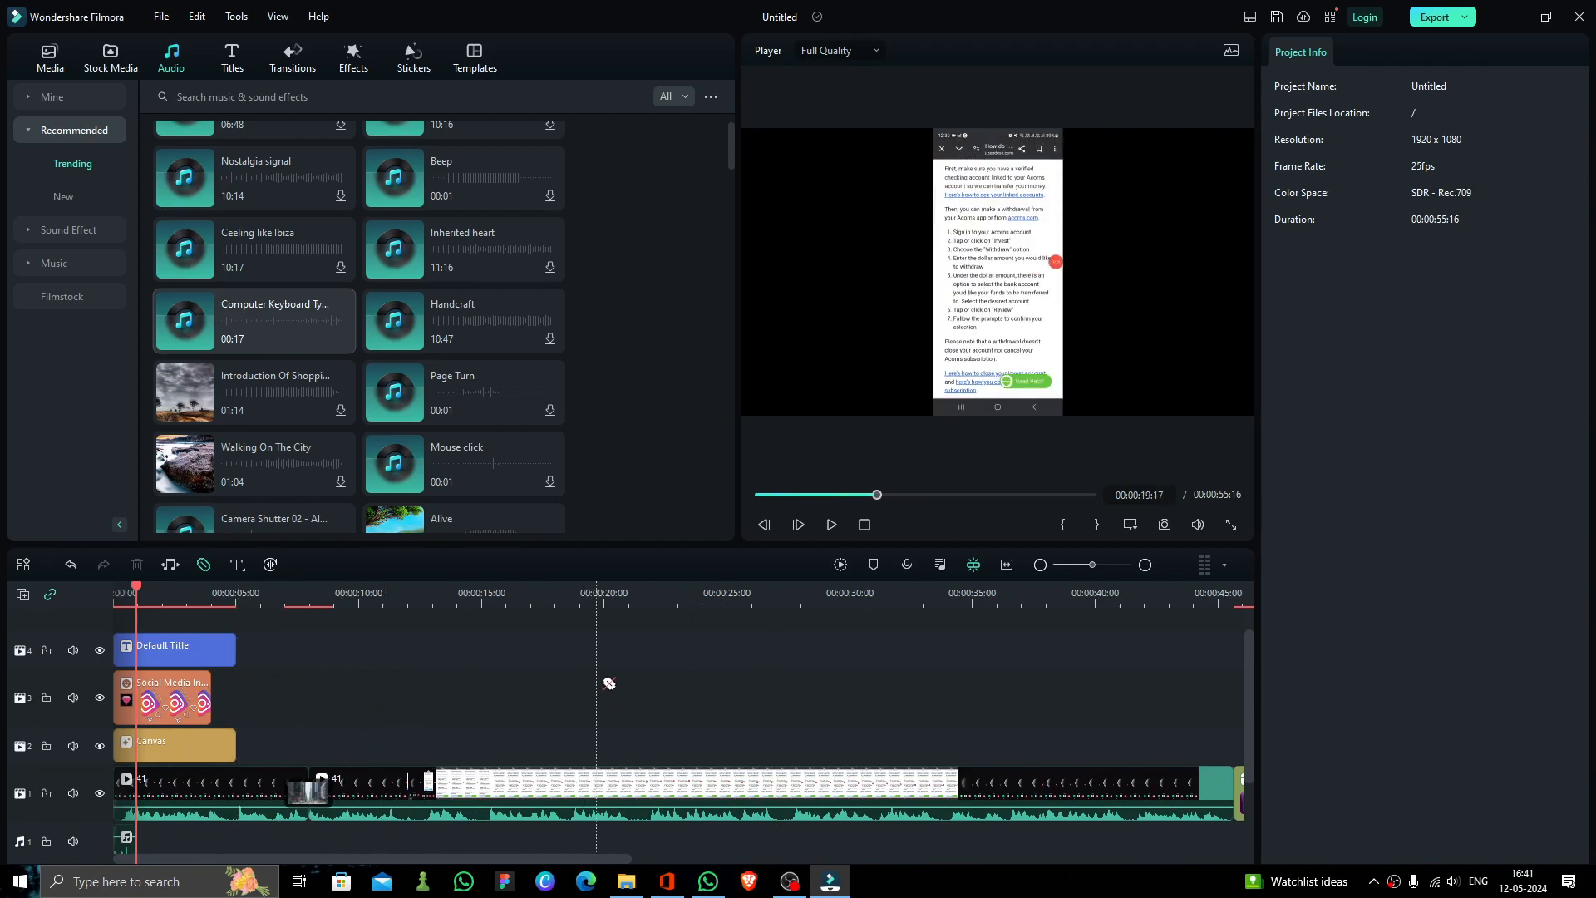
scroll(670, 674, "up", 1)
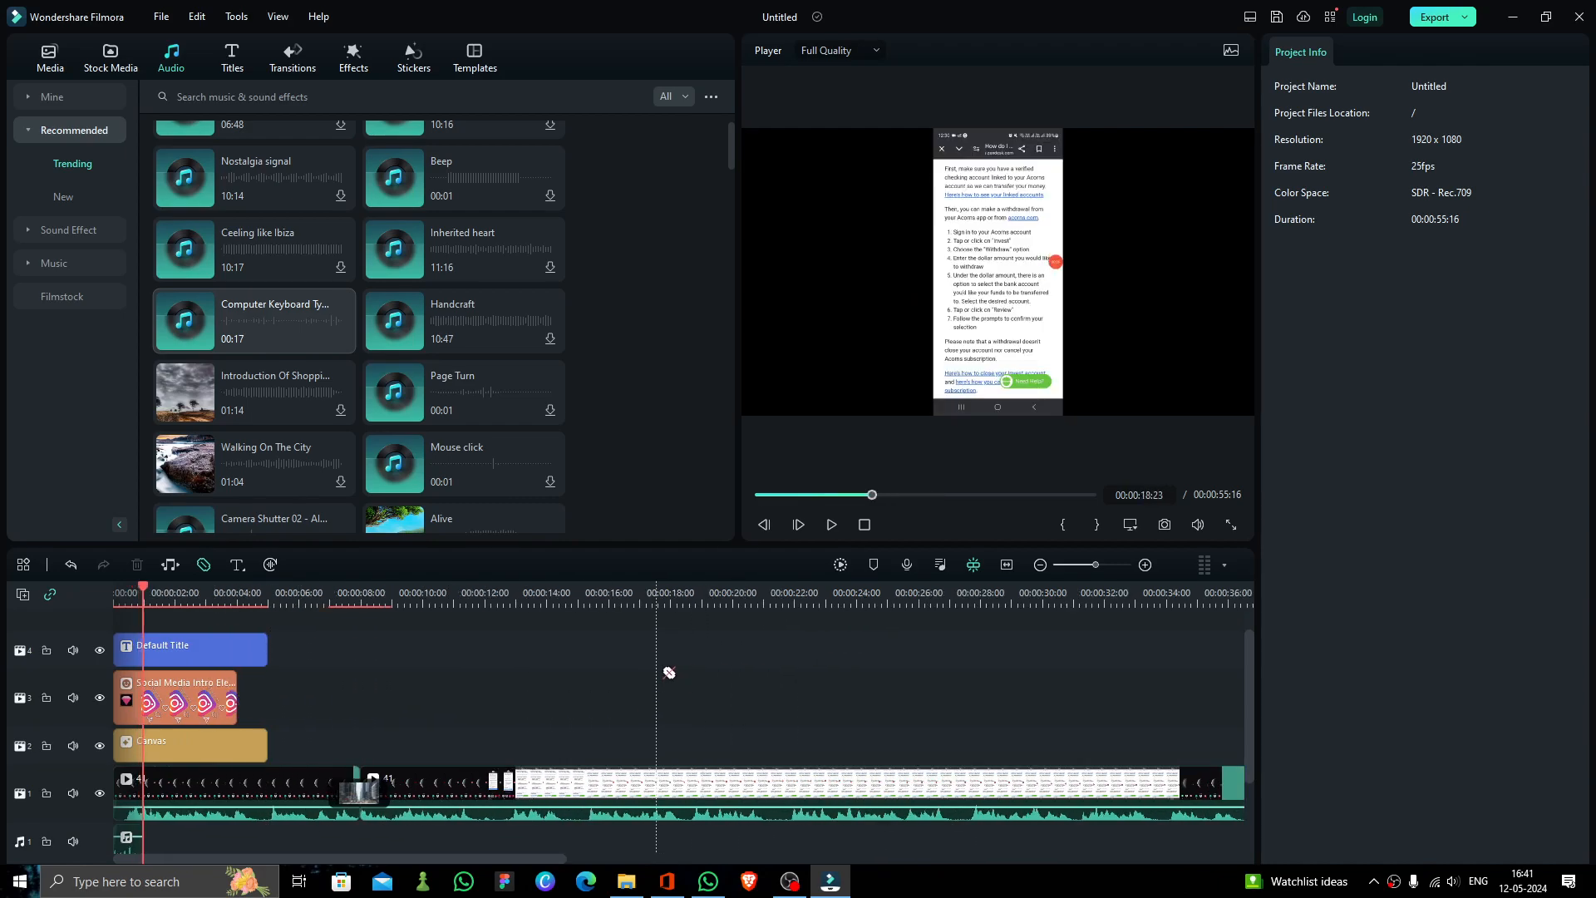
scroll(580, 706, "up", 2)
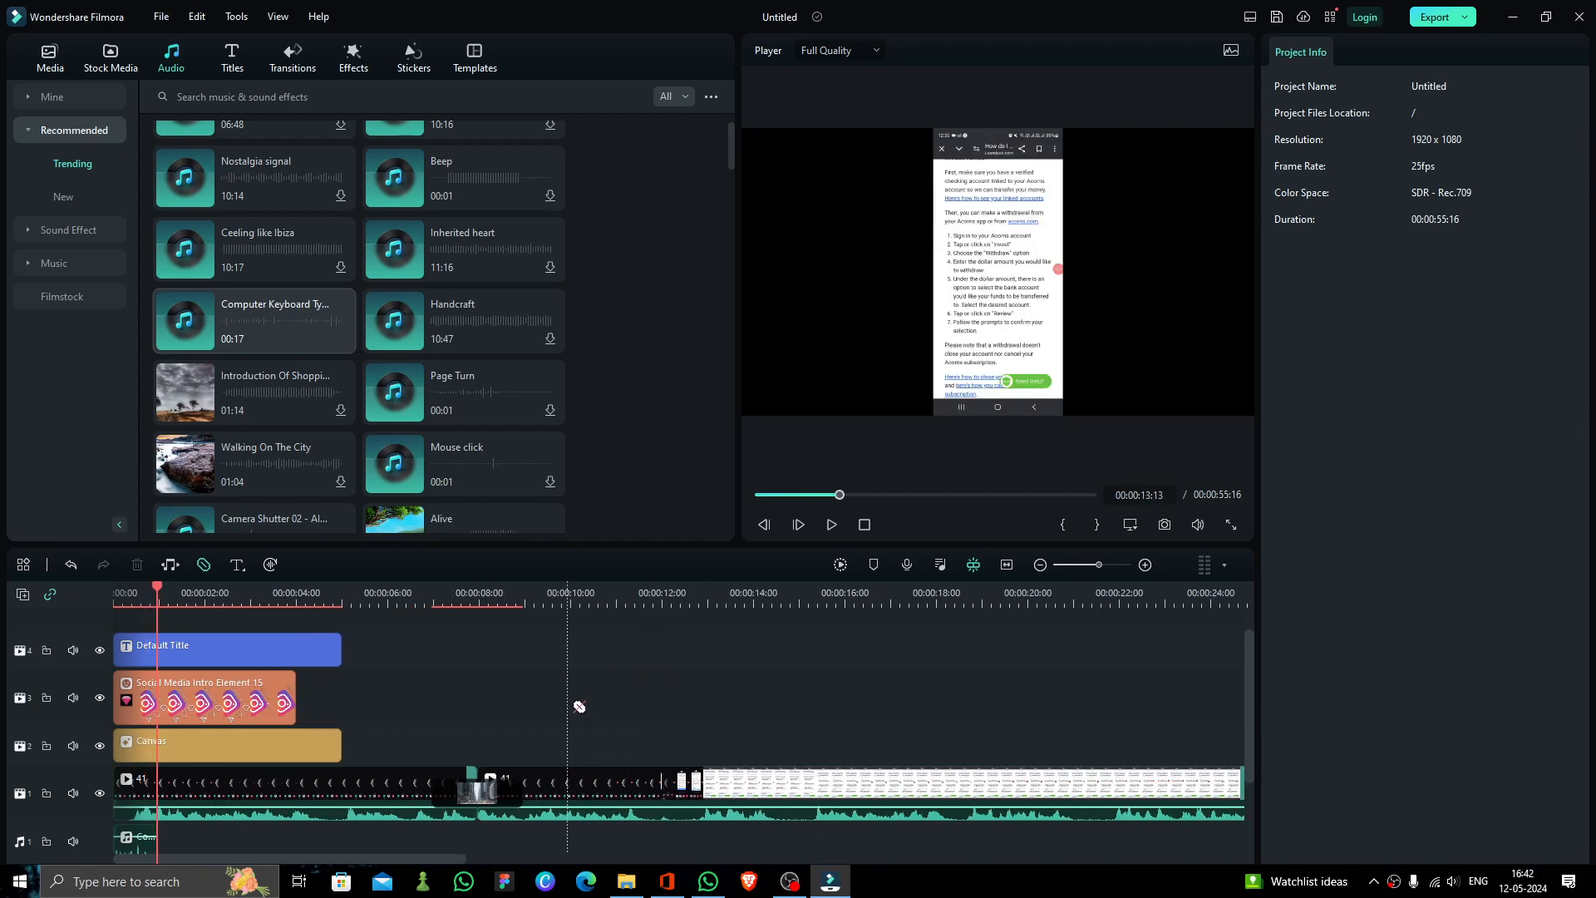
scroll(579, 707, "up", 2)
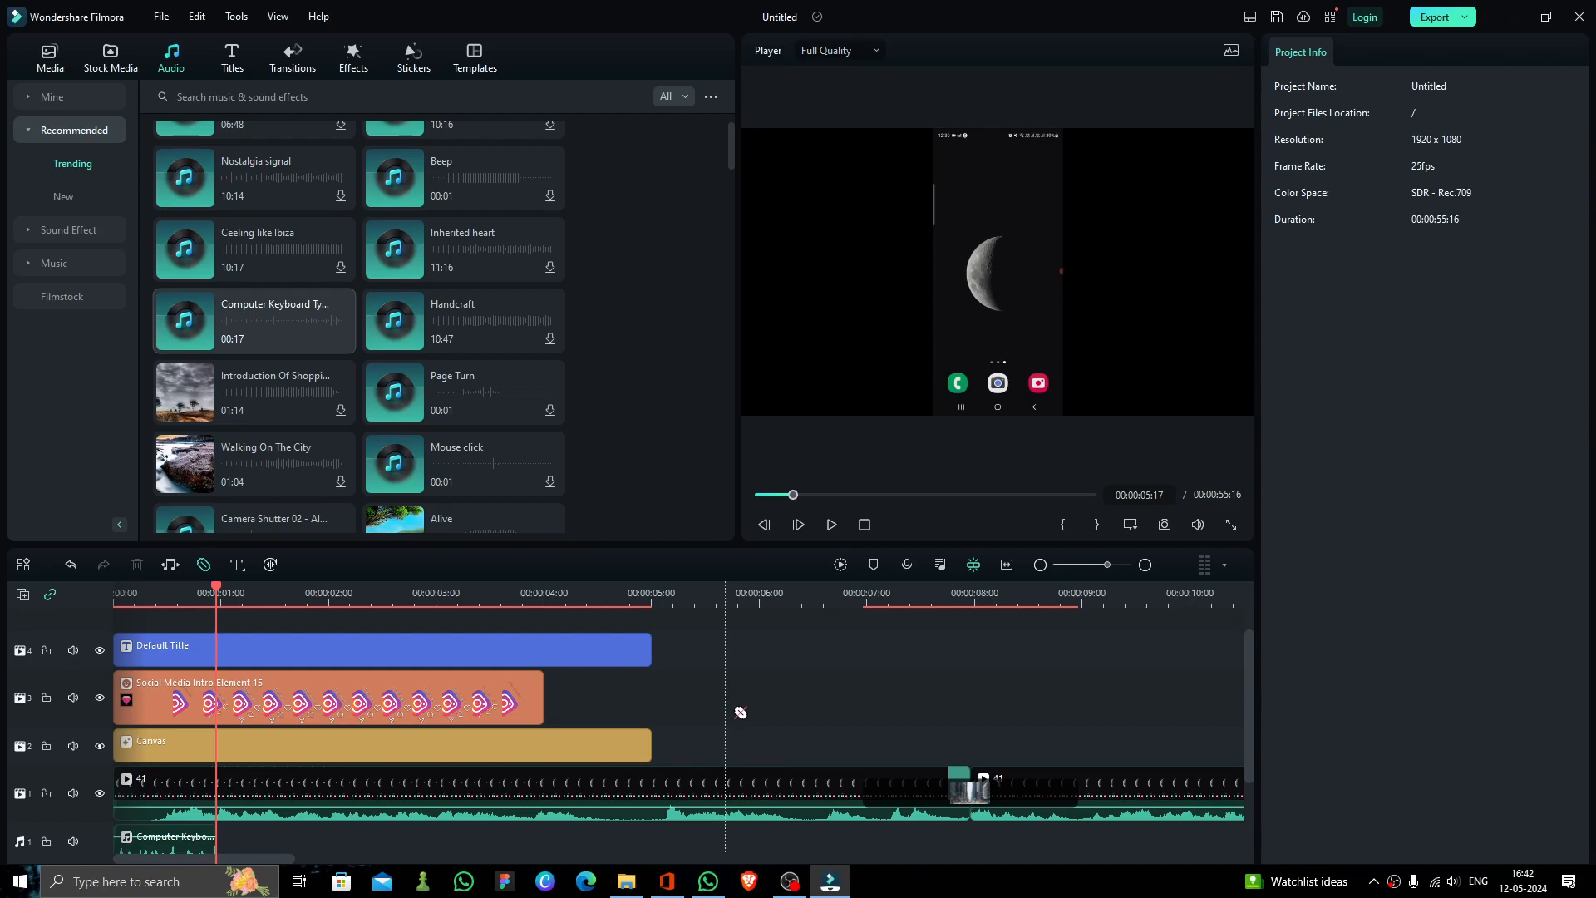
left_click(755, 785)
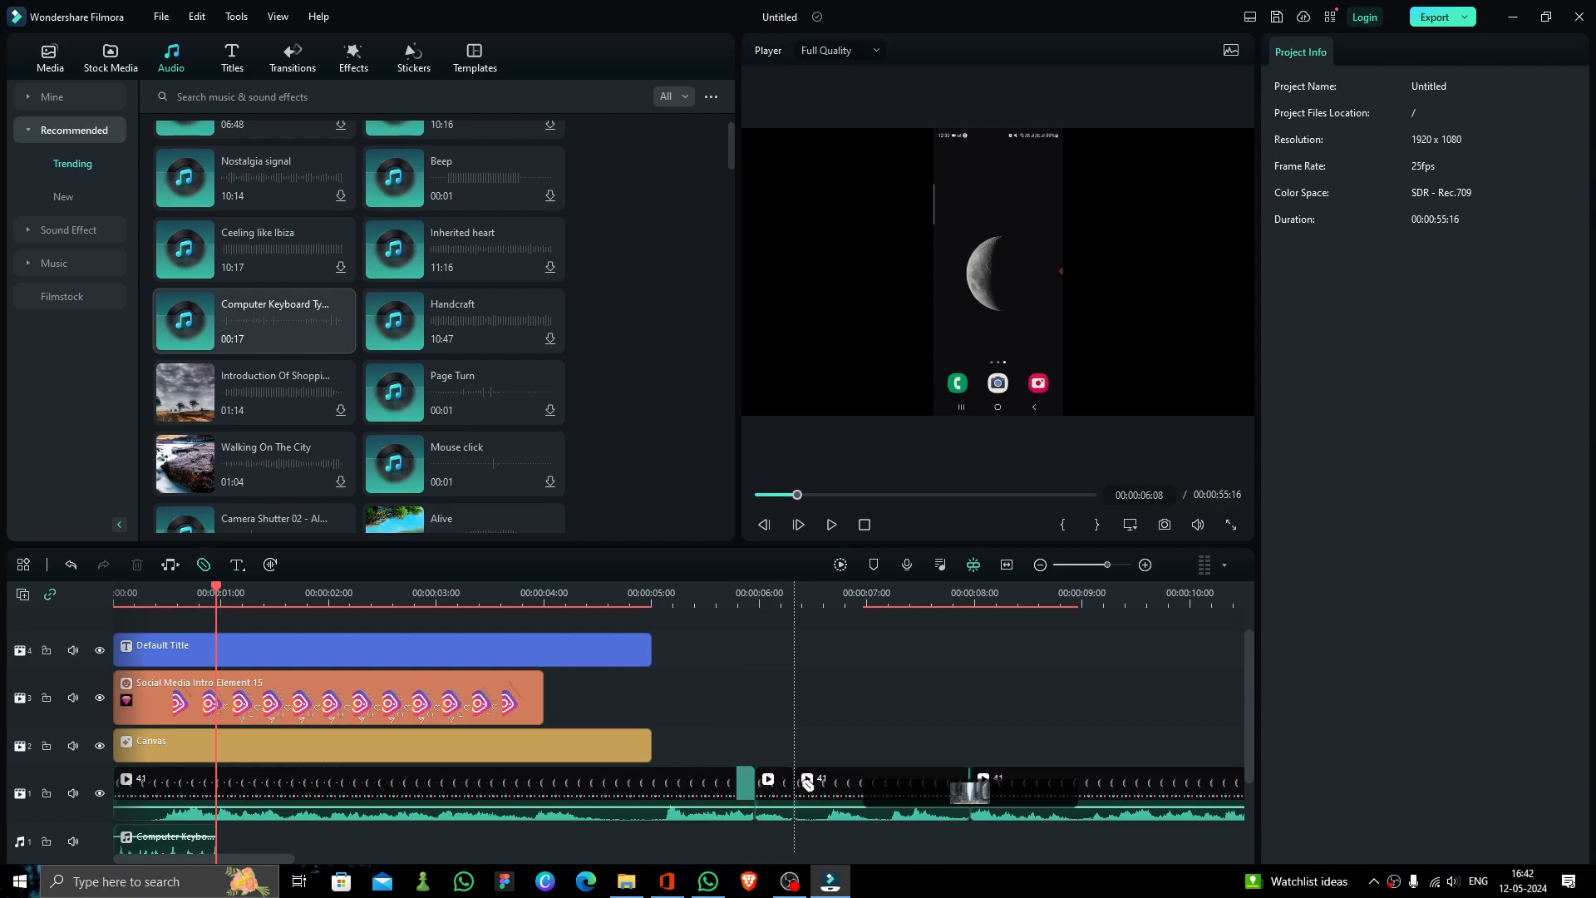
left_click(208, 566)
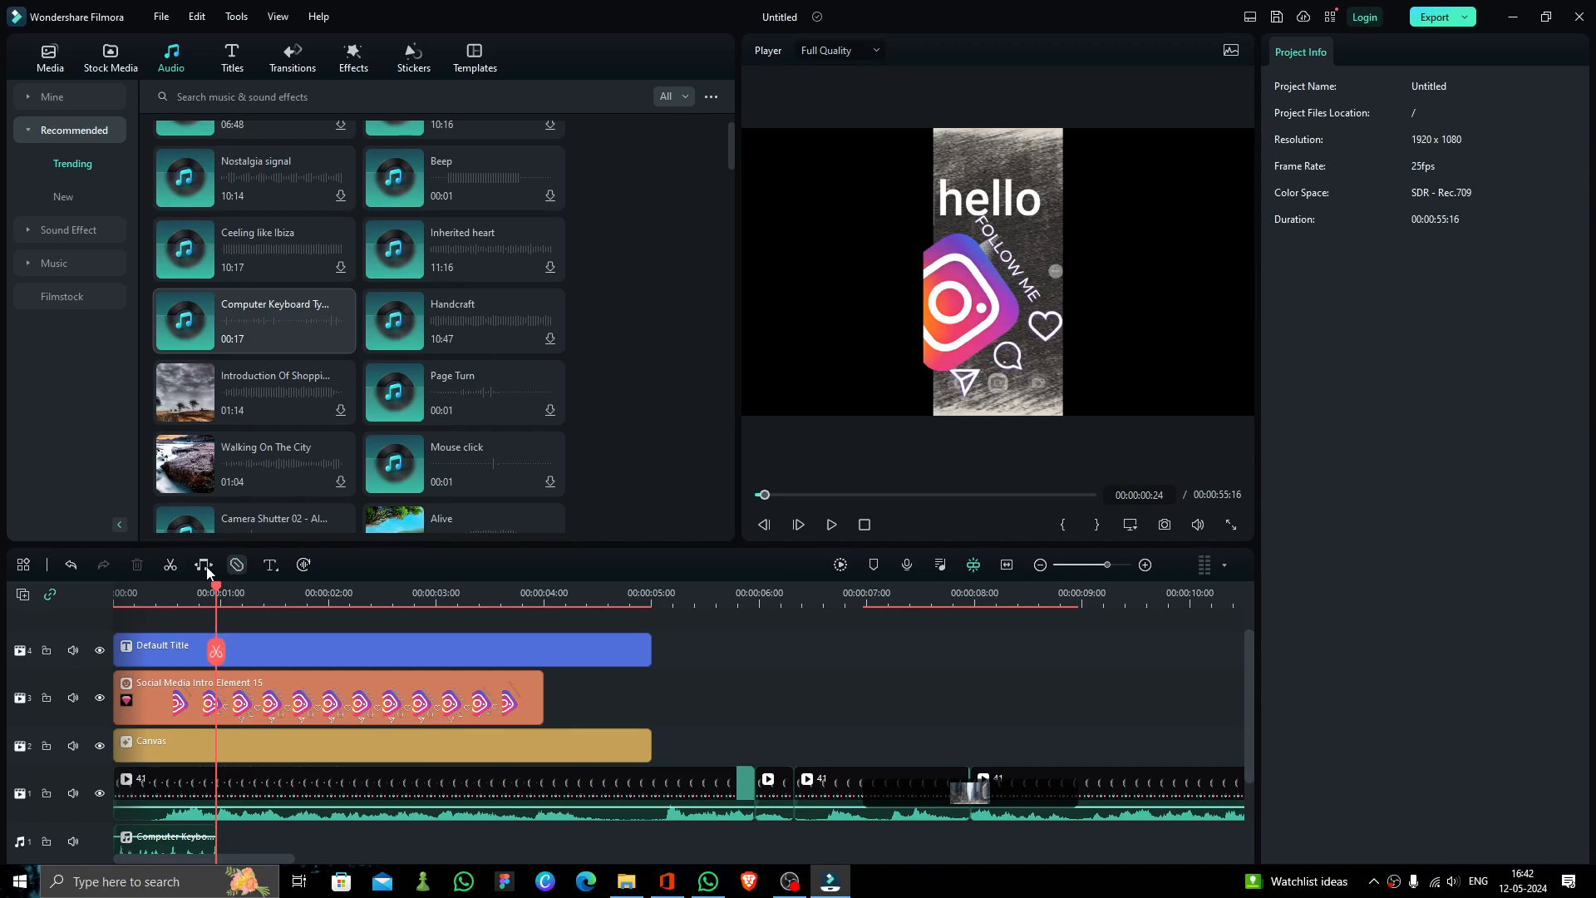
left_click(777, 804)
key("Delete")
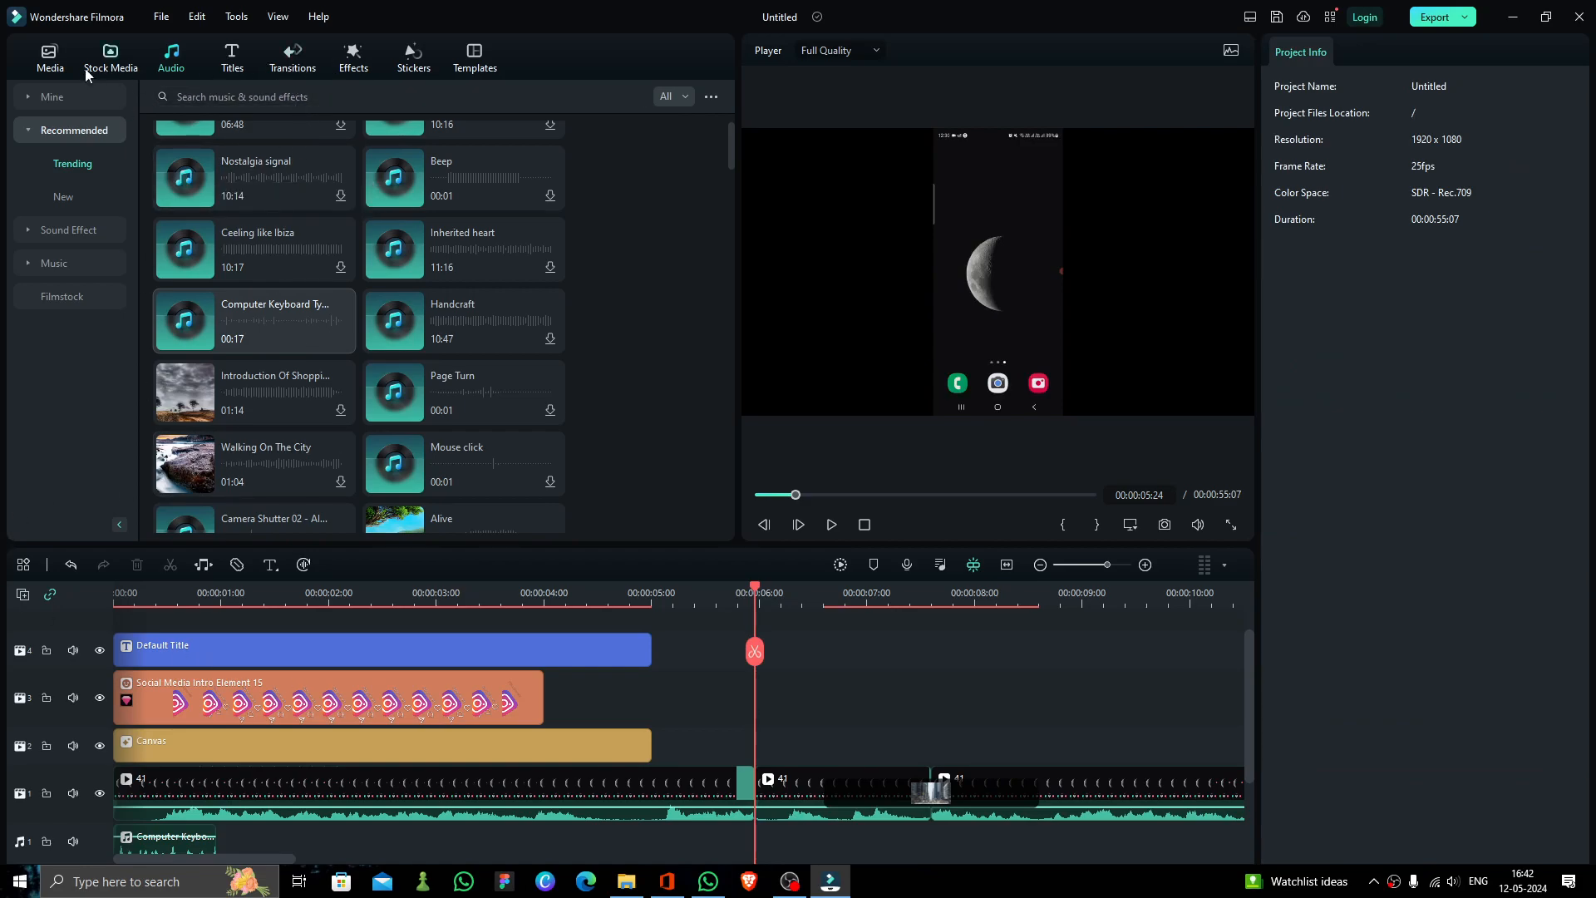
Download the 4K sunset field video from the Pexels stock videos, accepting the default maximum resolution
left_click(117, 72)
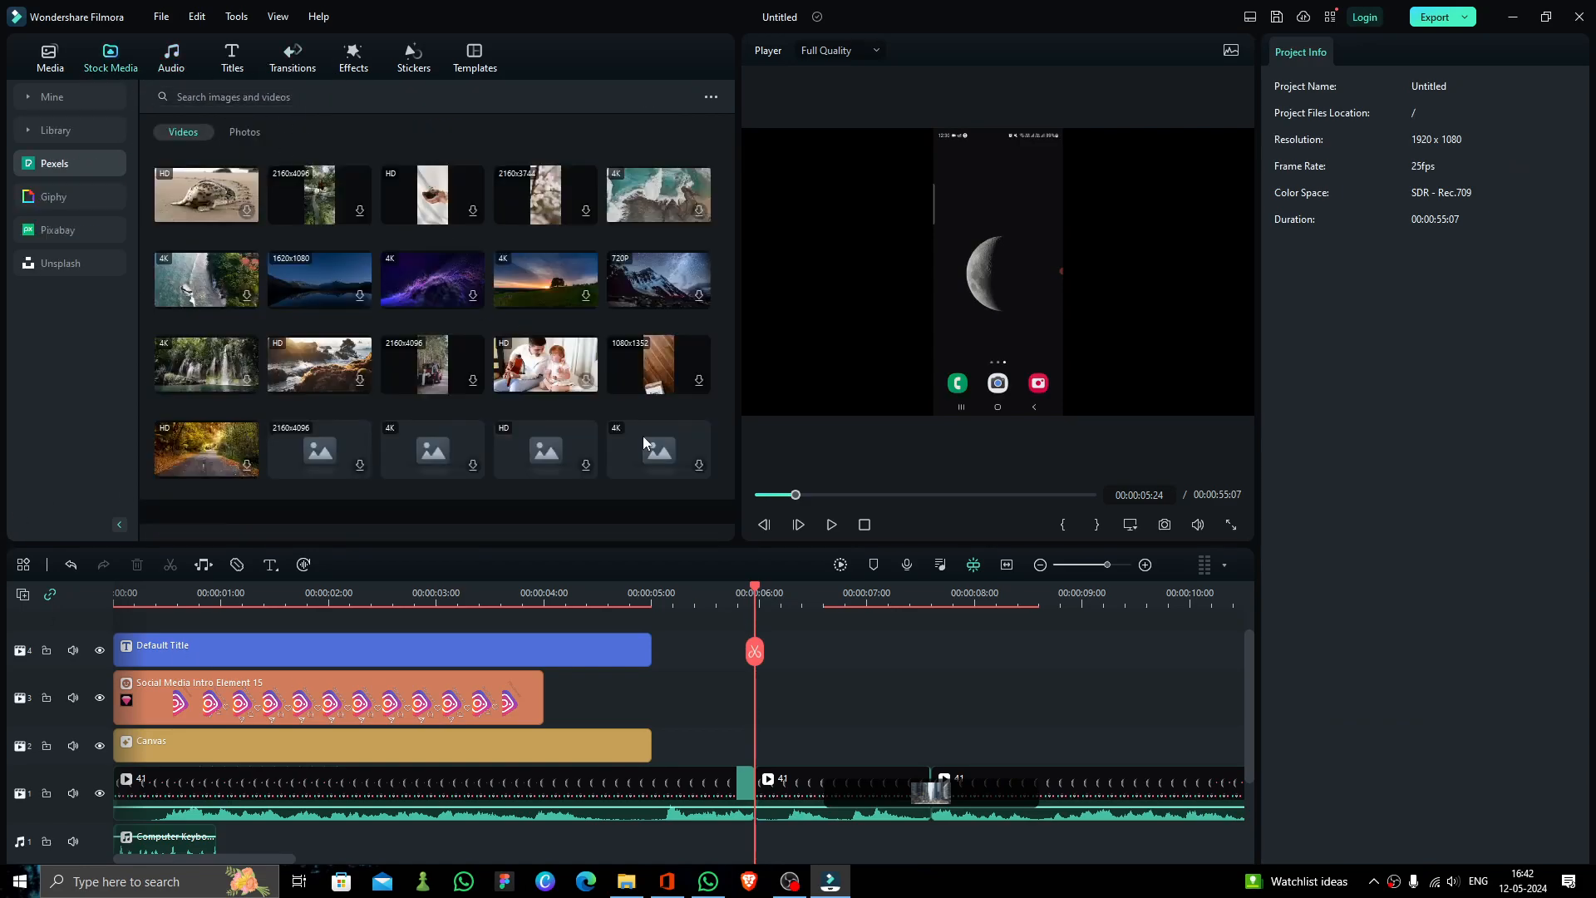
left_click(796, 885)
left_click(830, 881)
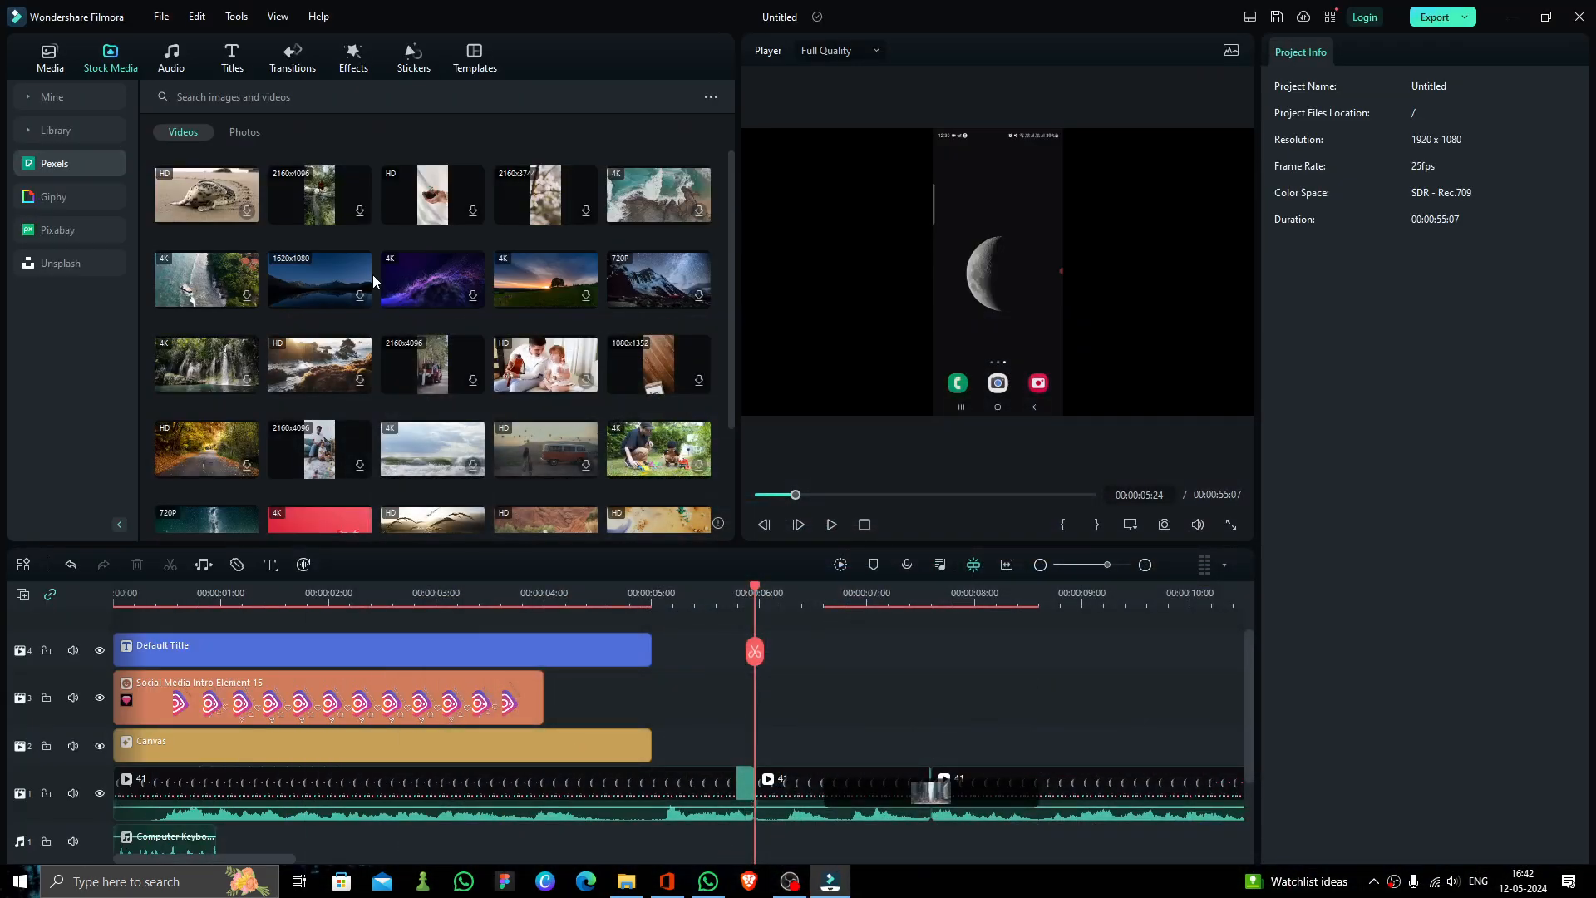
scroll(372, 276, "down", 2)
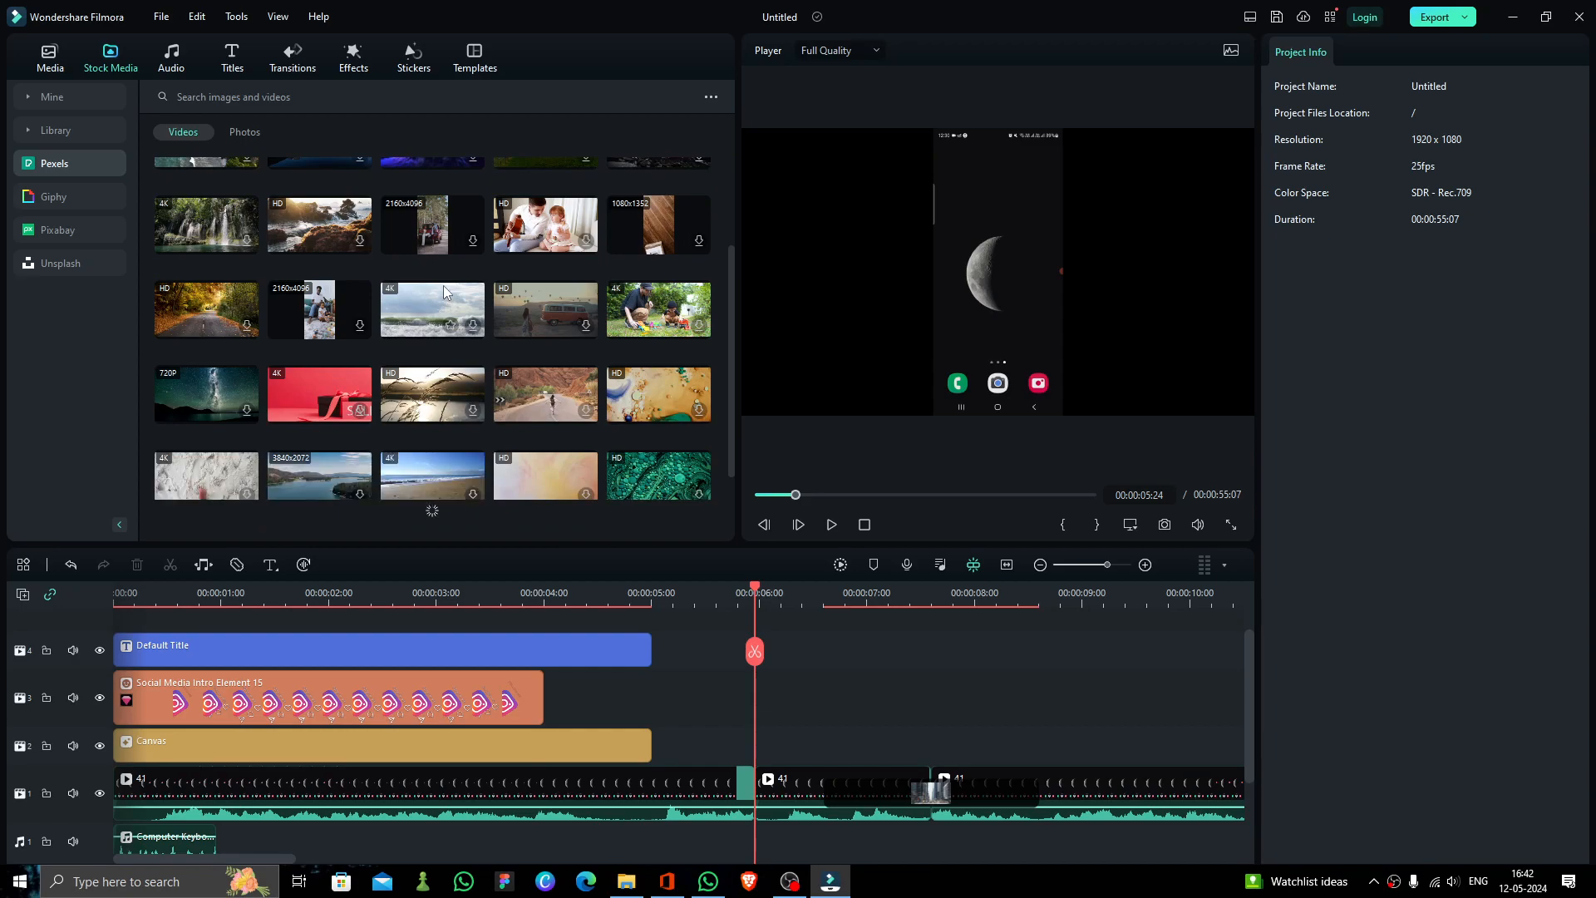
scroll(448, 285, "up", 3)
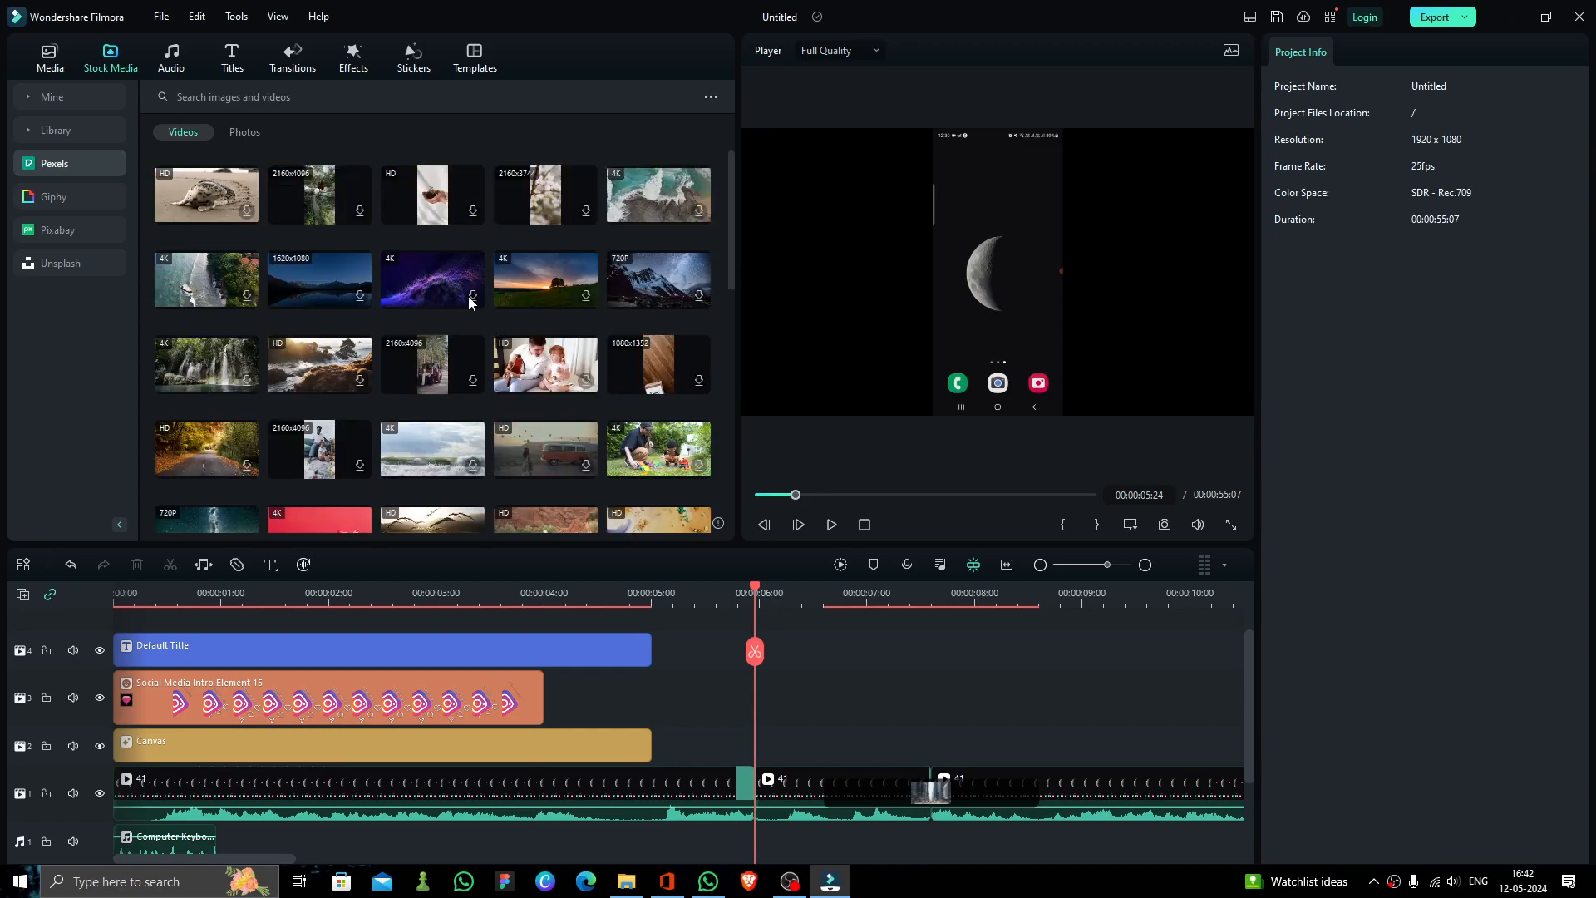
left_click(588, 296)
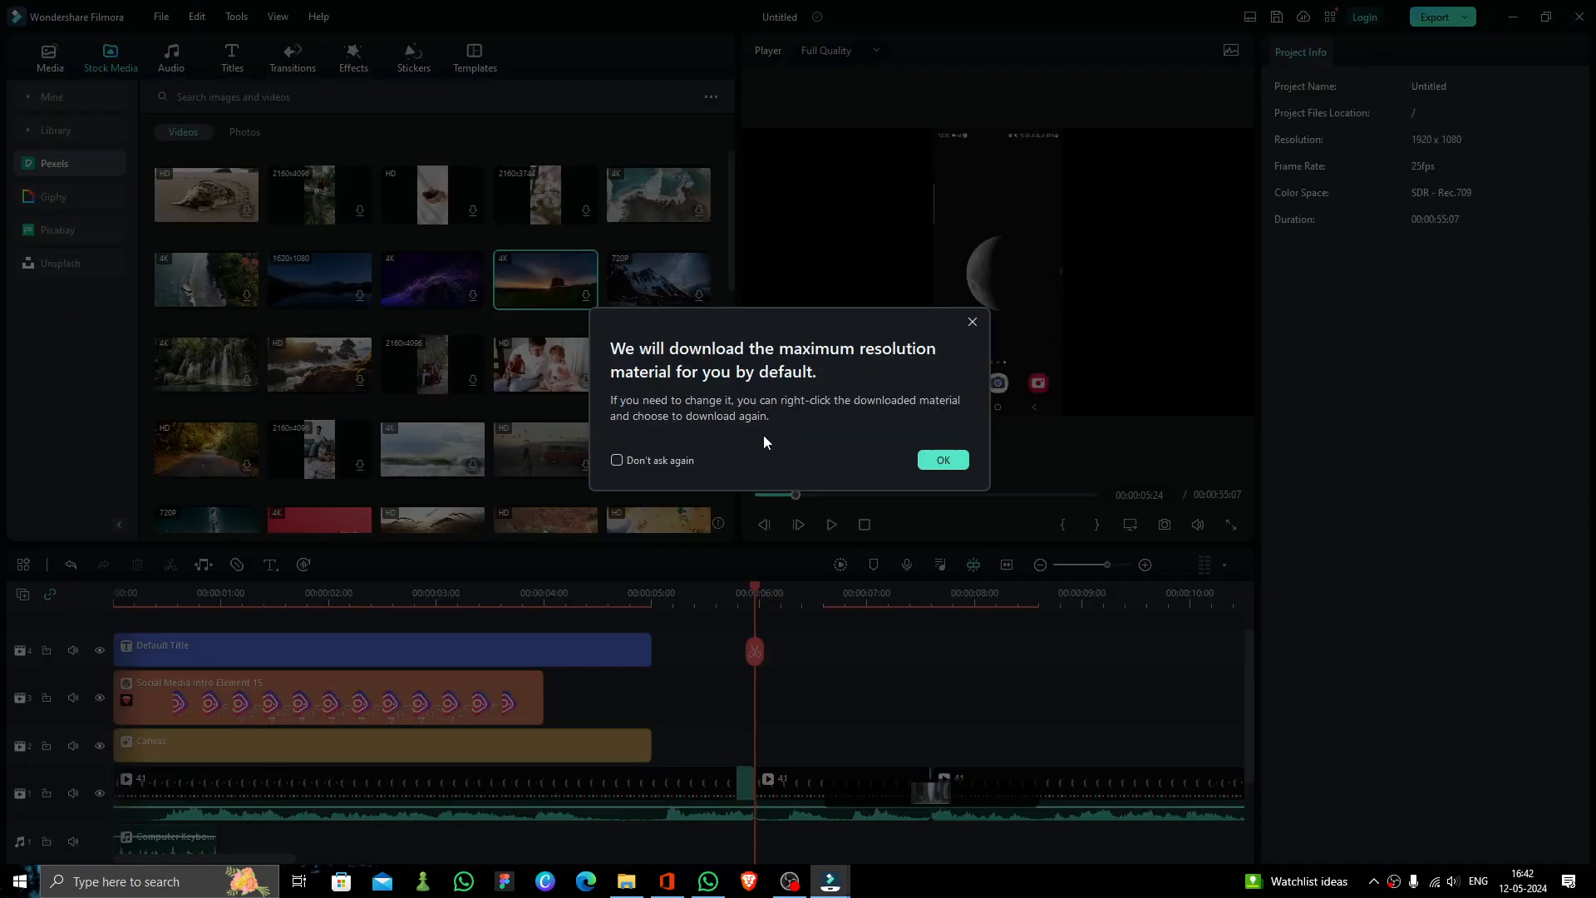
left_click(943, 462)
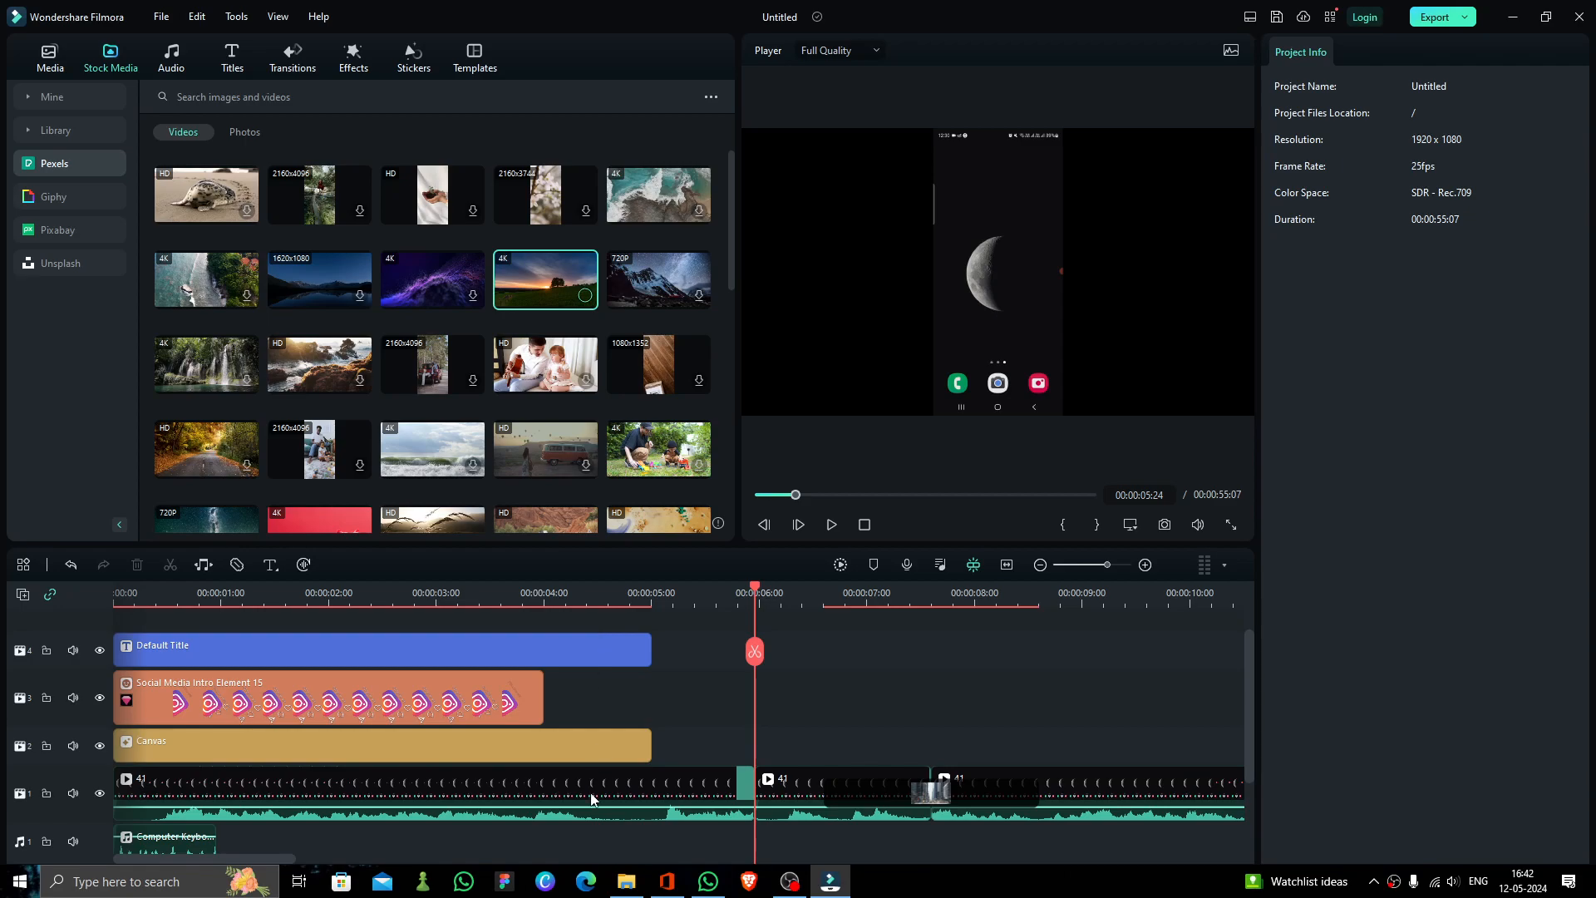
left_click_drag(296, 862, 973, 857)
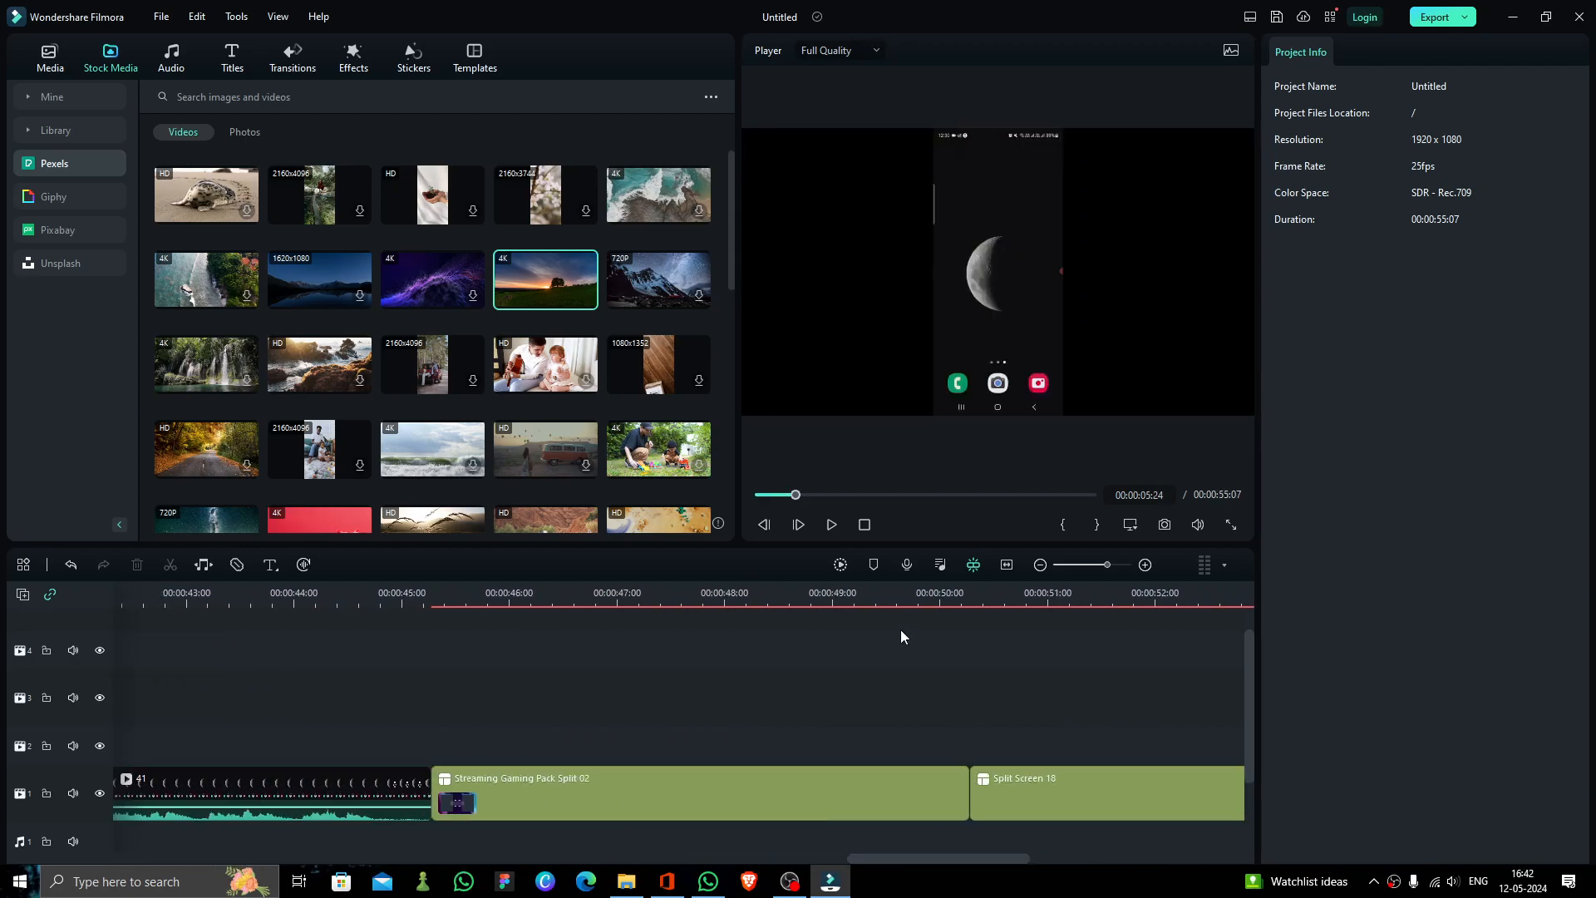
Add the downloaded sunset field clip to the main track after the Split Screen 10 template and play its beginning
scroll(910, 641, "down", 7)
left_click_drag(582, 859, 943, 859)
left_click_drag(559, 287, 665, 778)
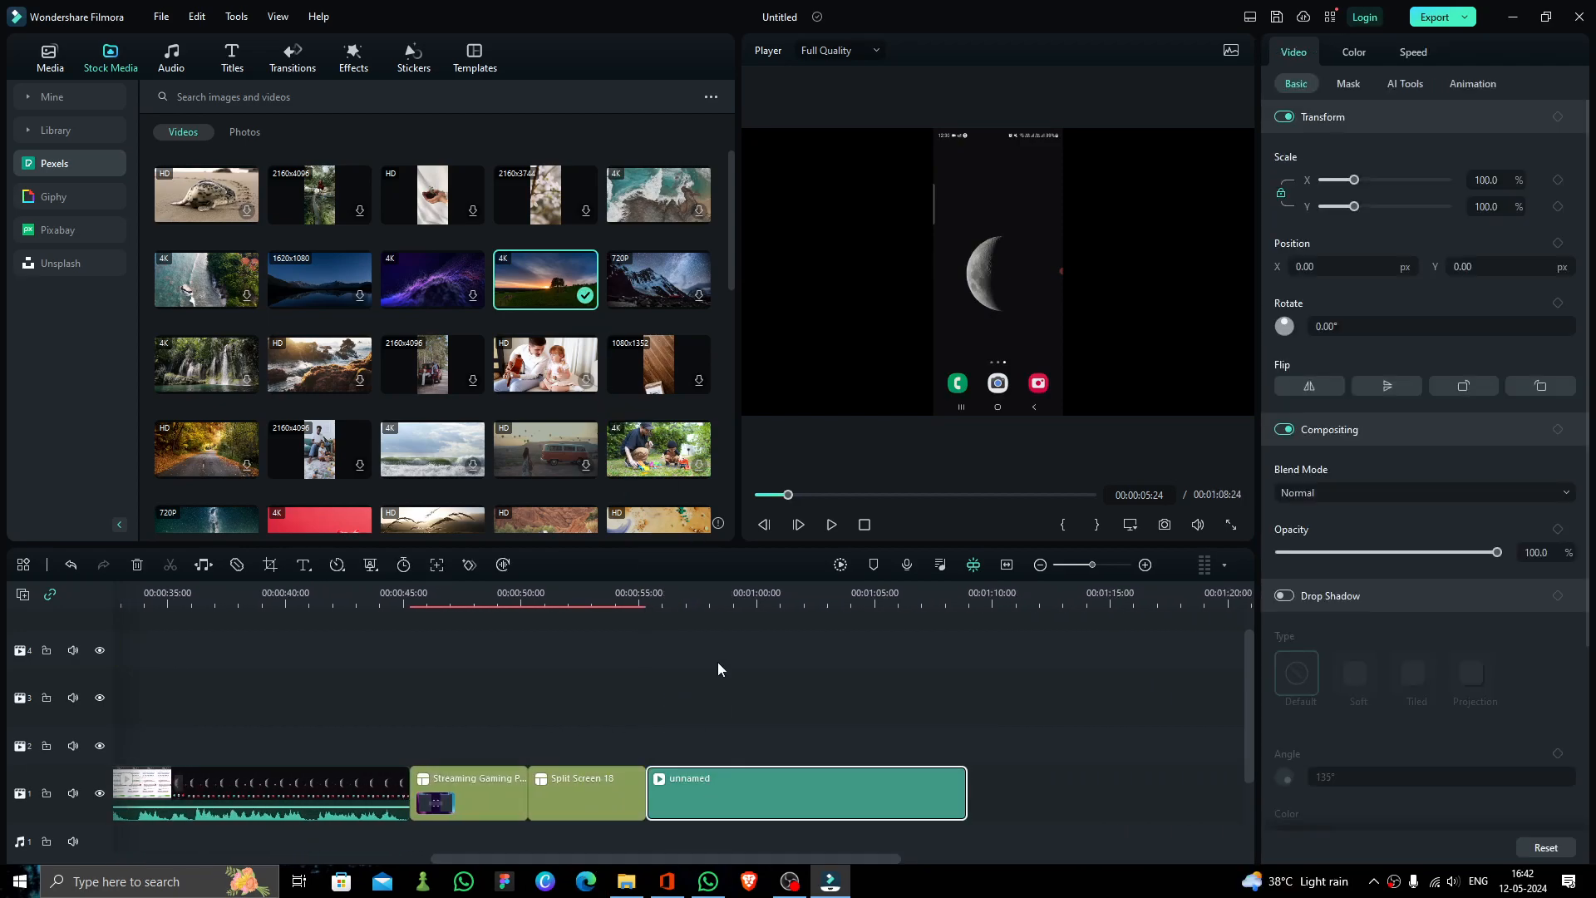
left_click(642, 606)
key("space")
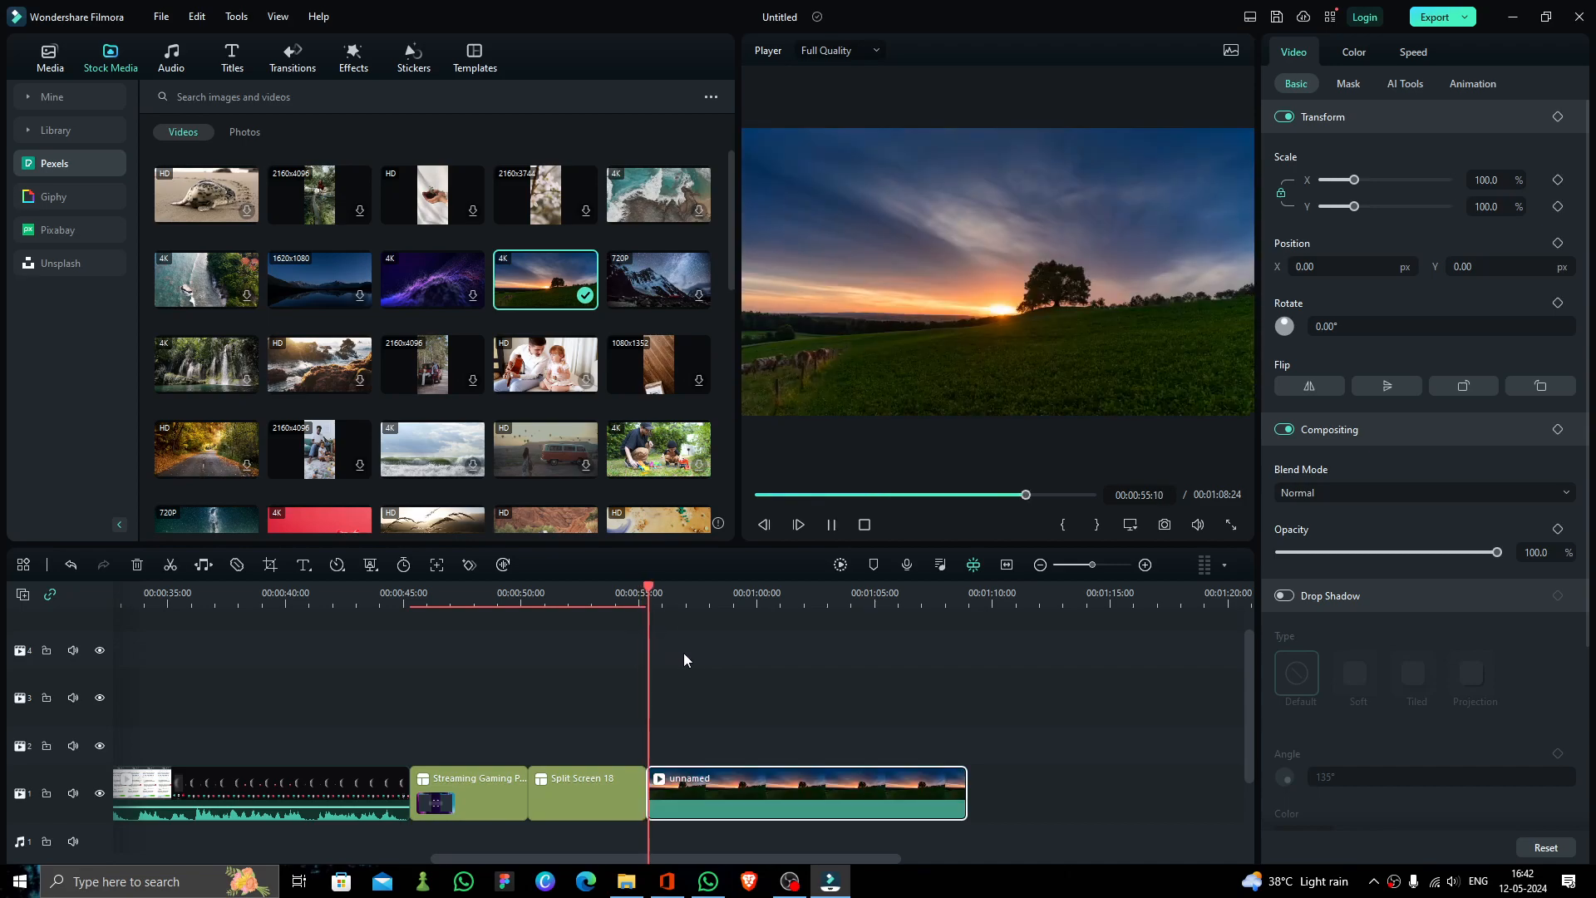
key("space")
Place the sunset field clip on the second video track at about 00:00:11, above the main video, and preview it briefly
left_click(765, 849)
left_click_drag(765, 857, 367, 821)
left_click_drag(546, 305, 394, 710)
left_click(351, 594)
key("space")
key("space")
Shrink the overlaid sunset clip to 66.8% scale, keeping it centred over the main video, and play the result
left_click(1010, 270)
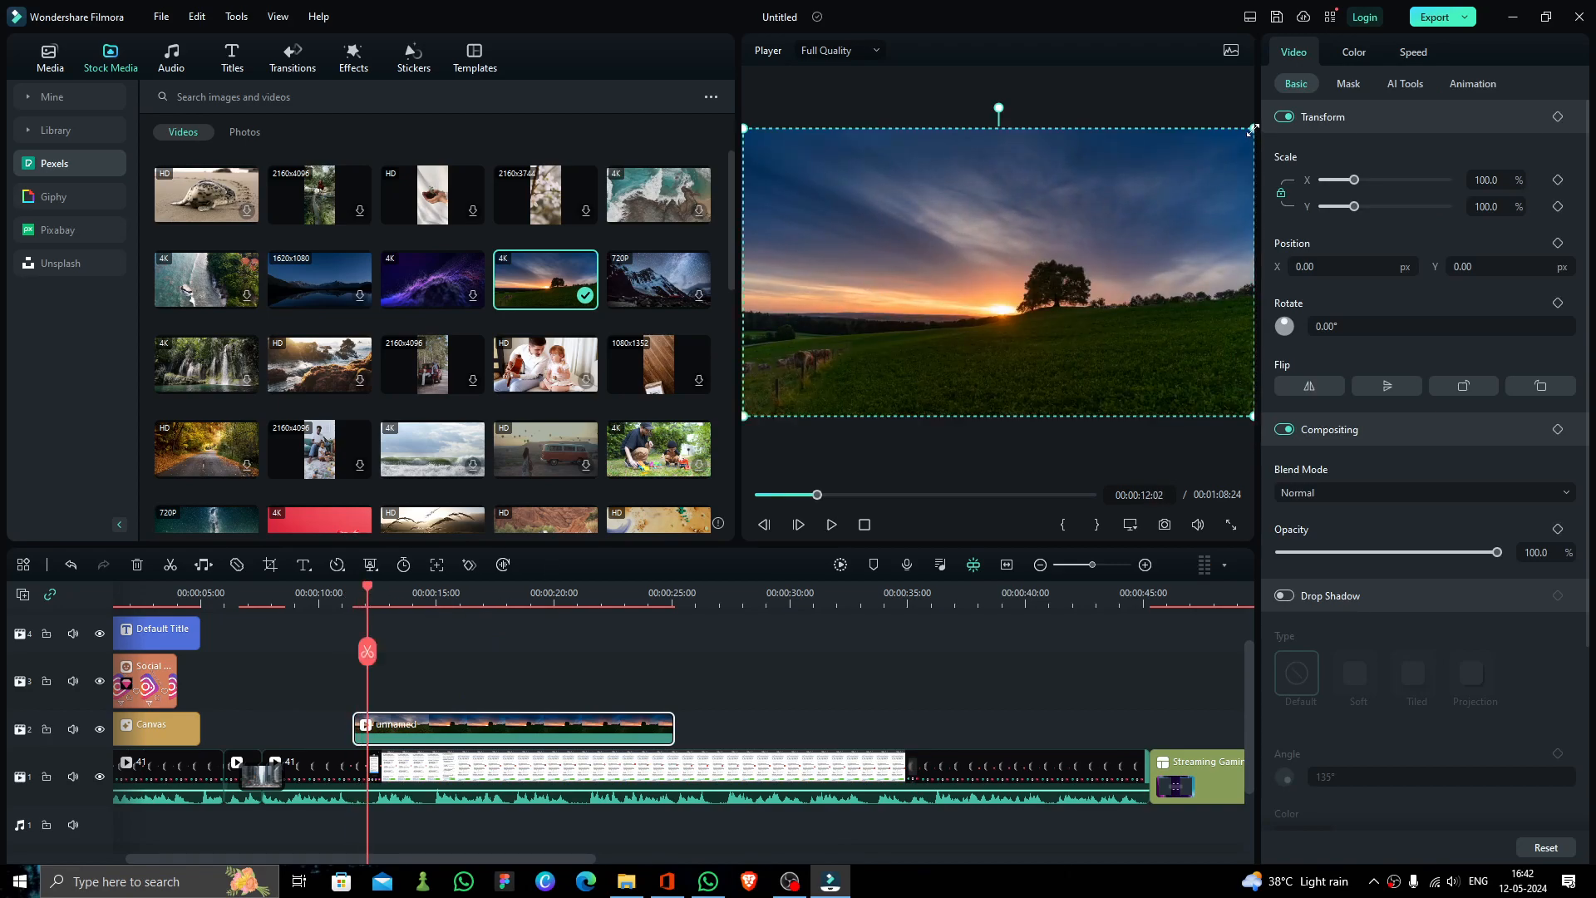
left_click_drag(1253, 128, 1096, 216)
left_click_drag(998, 275, 1076, 229)
key("space")
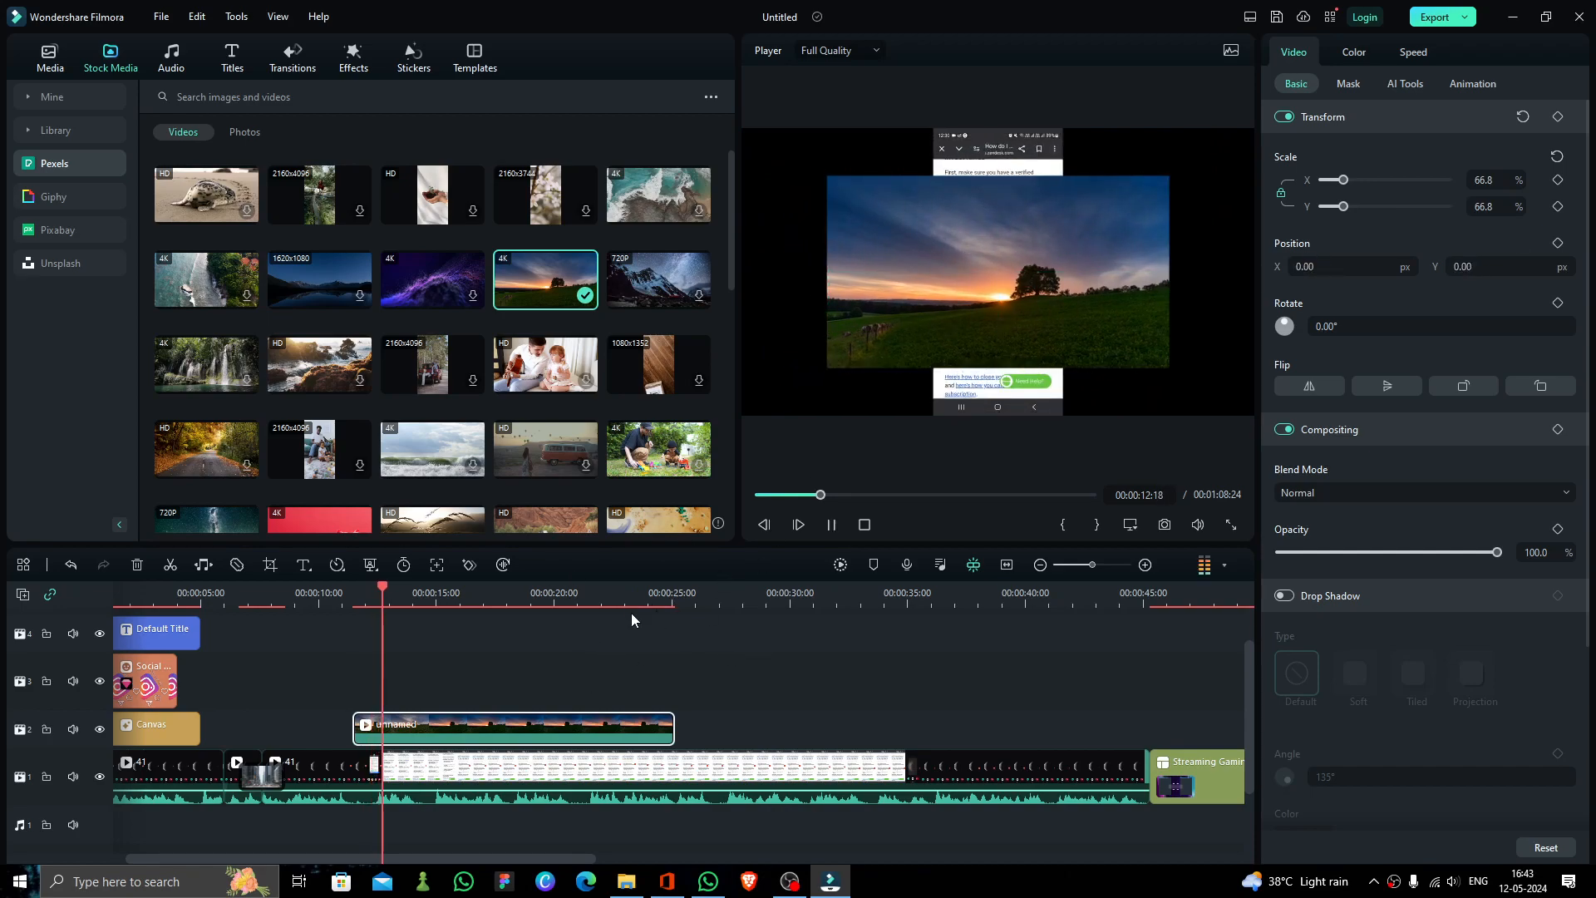
key("space")
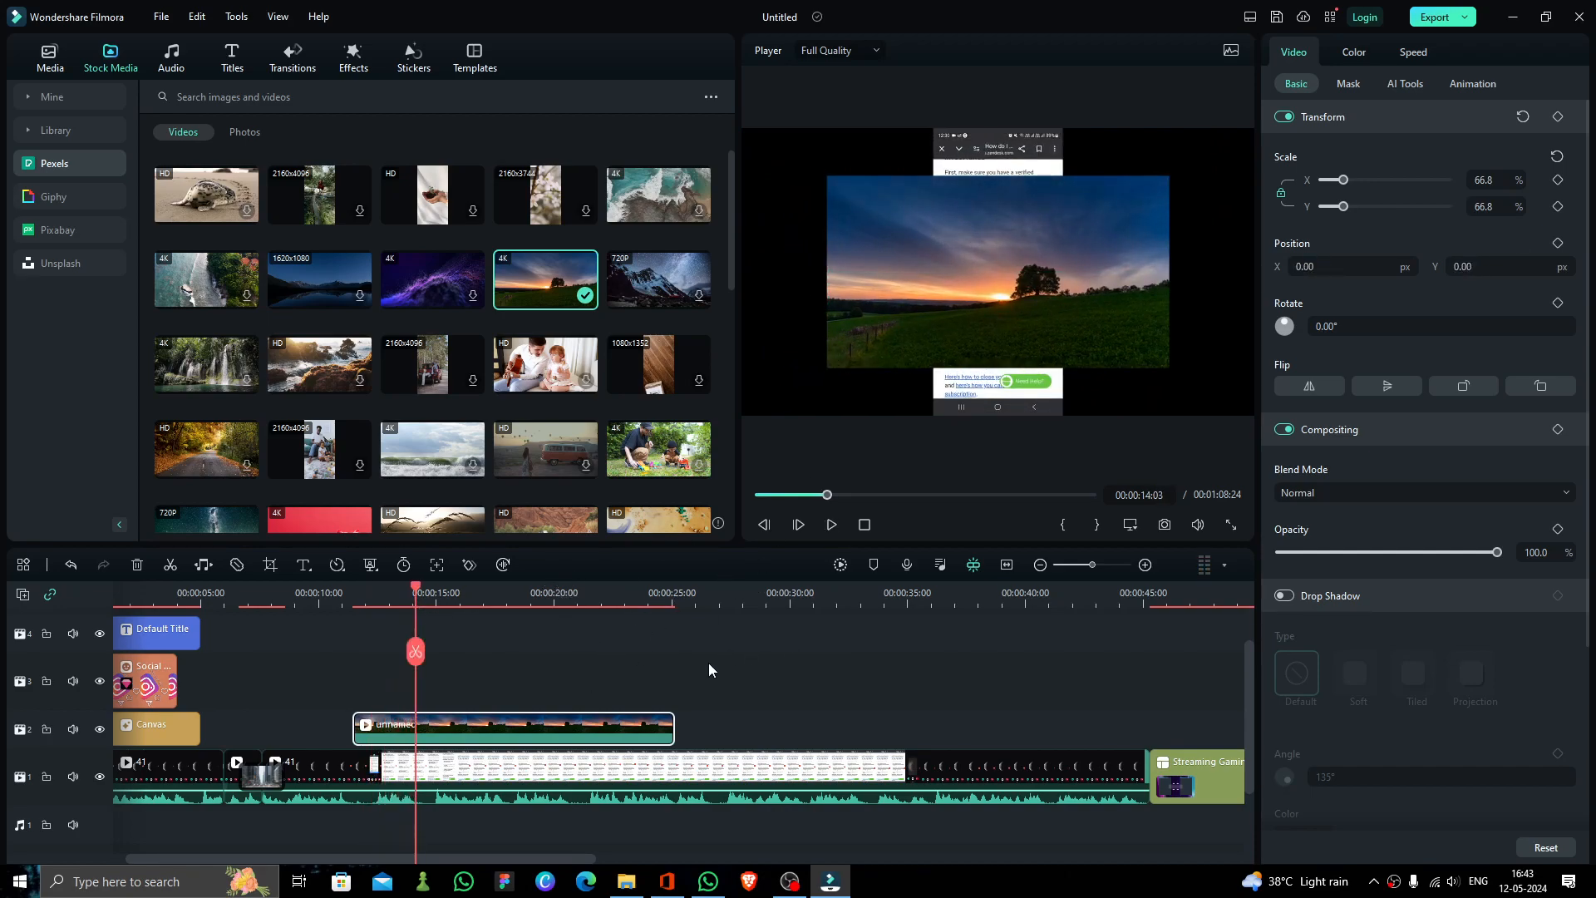
Enable Chroma Key on the long main video segment and sample the key colour from the page text at 00:00:30:18
left_click_drag(418, 592, 254, 592)
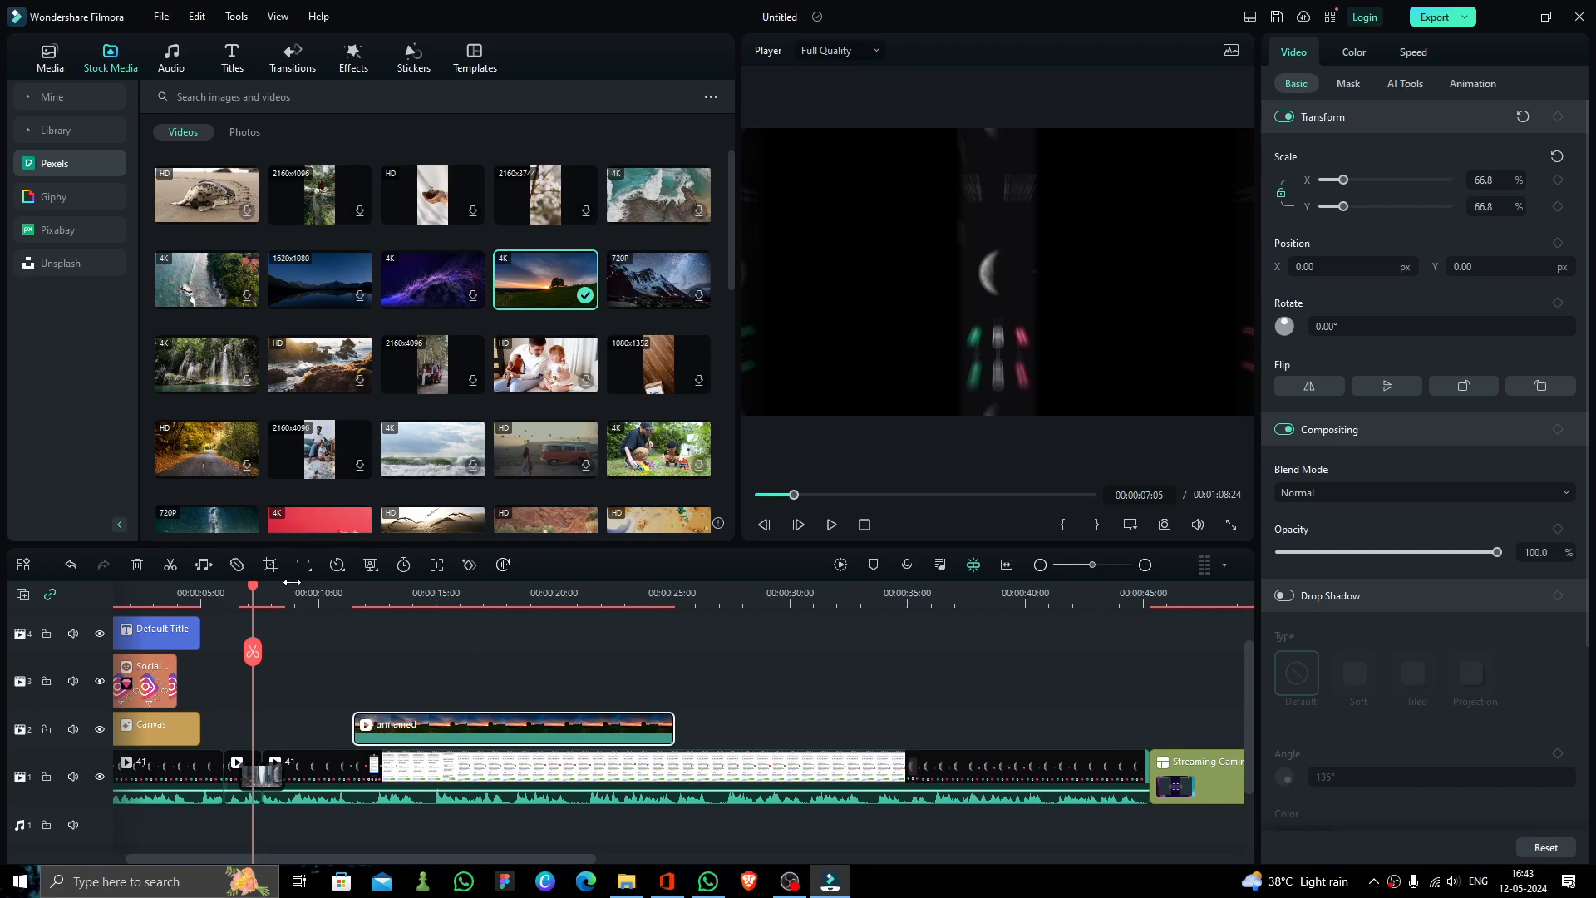
left_click_drag(255, 592, 806, 592)
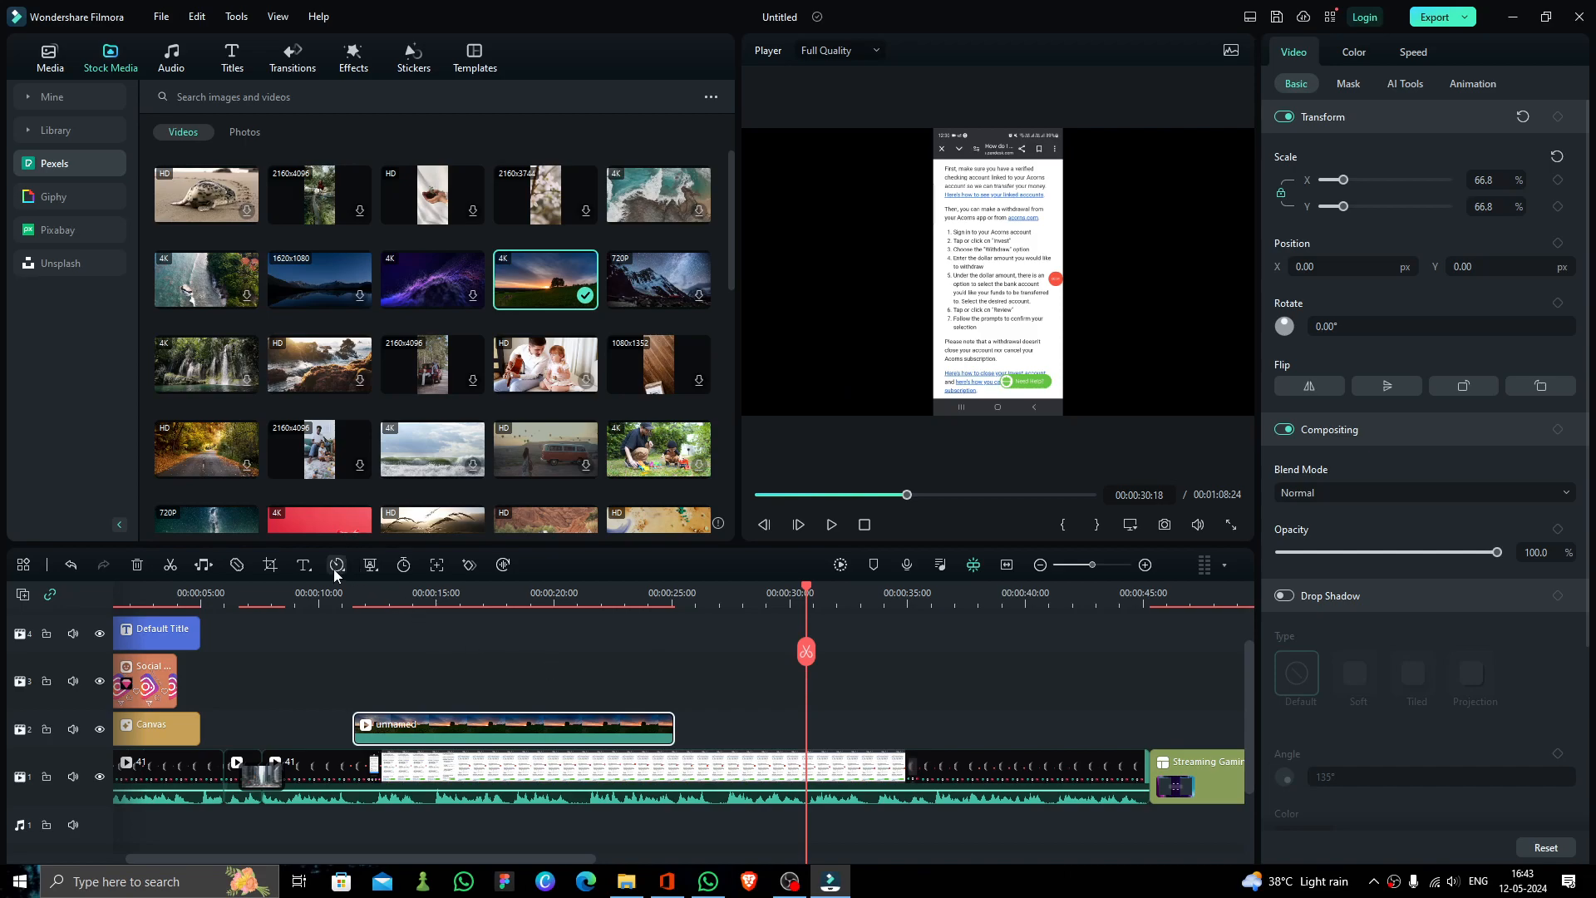
left_click(642, 782)
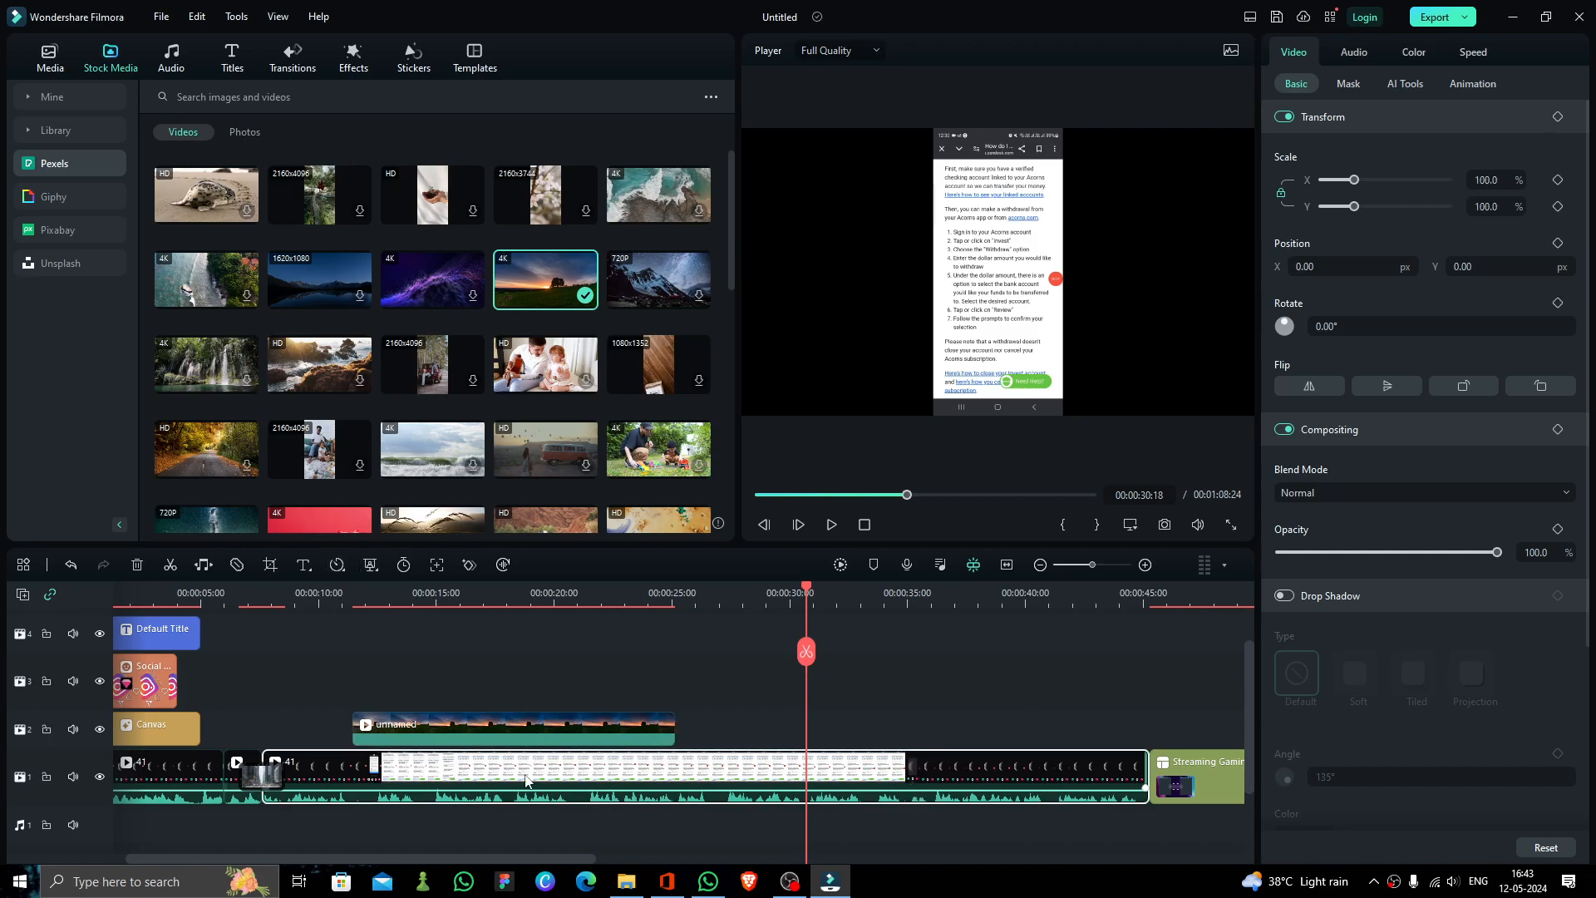
left_click(367, 566)
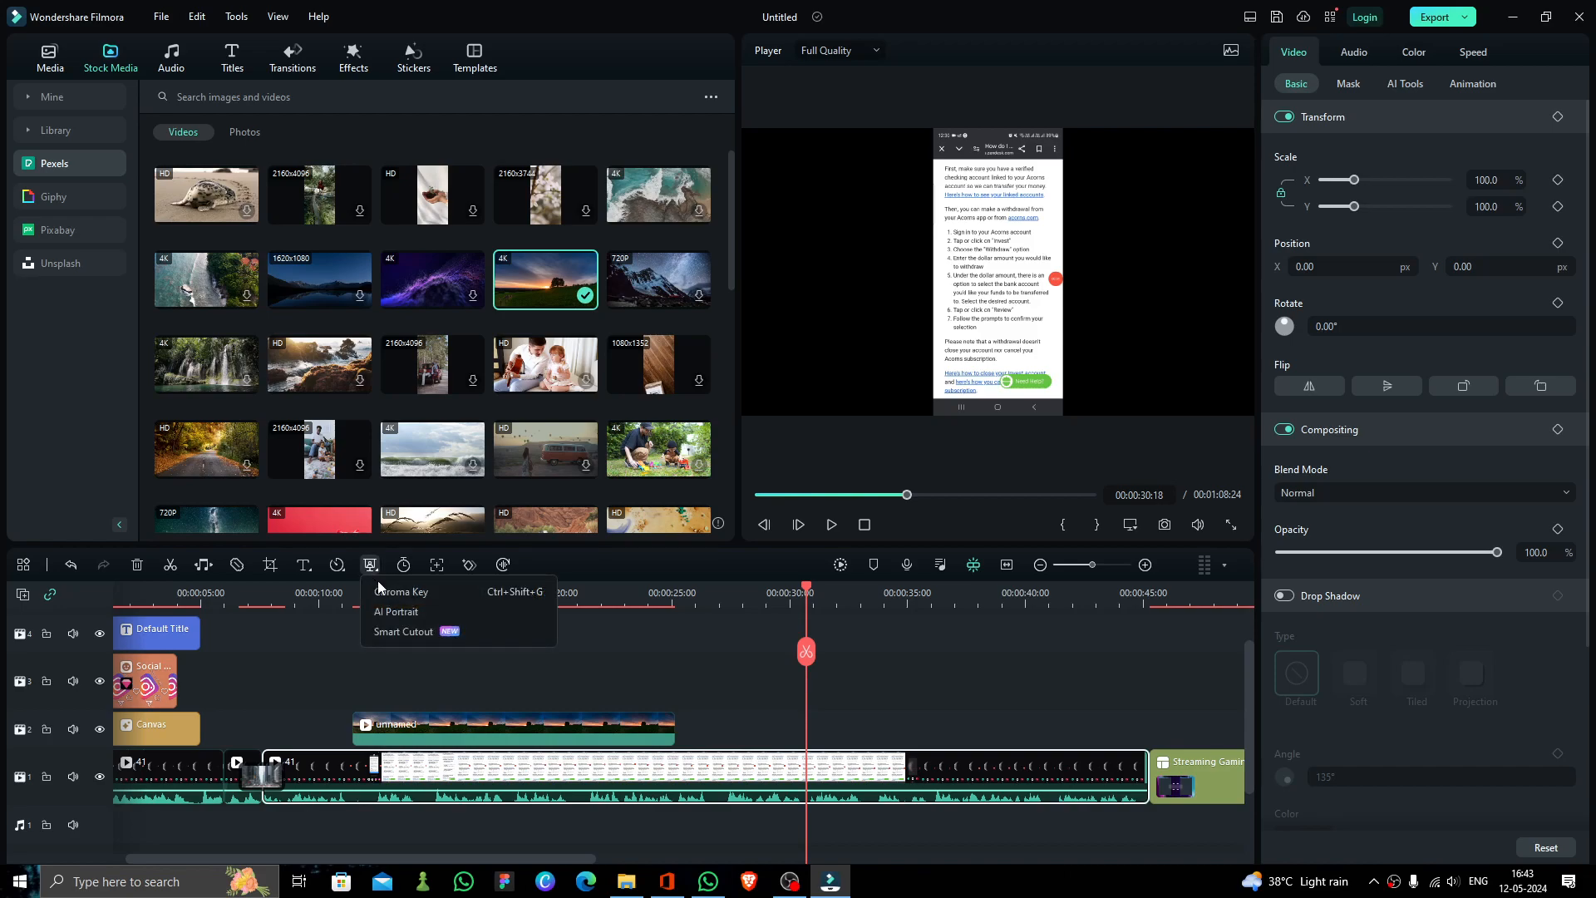
left_click(401, 591)
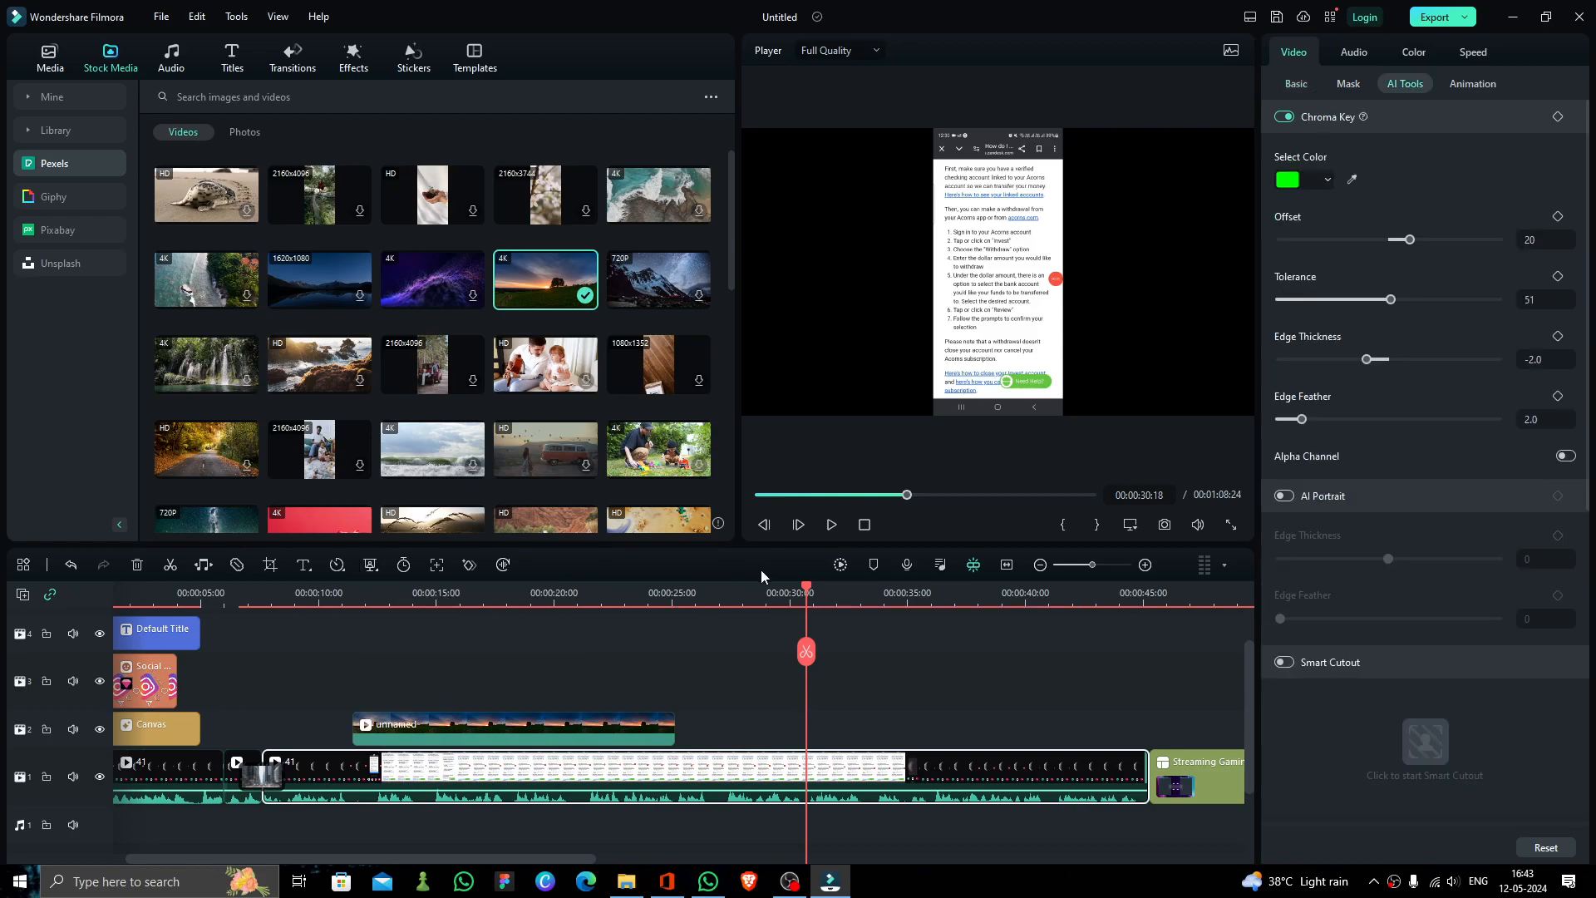
left_click(1301, 181)
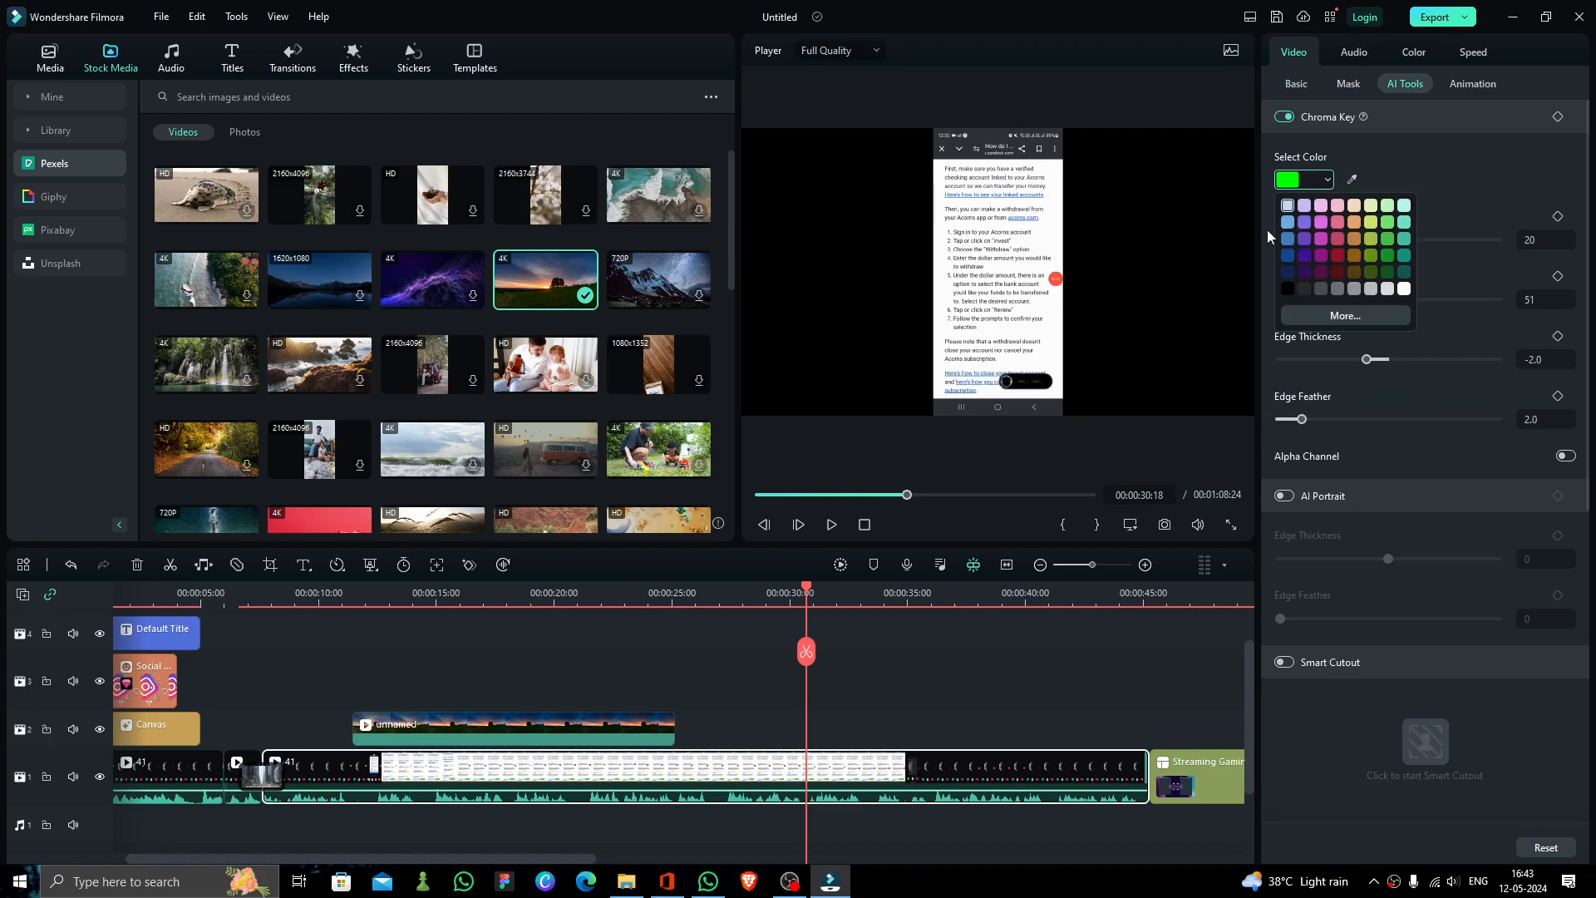
left_click(1352, 181)
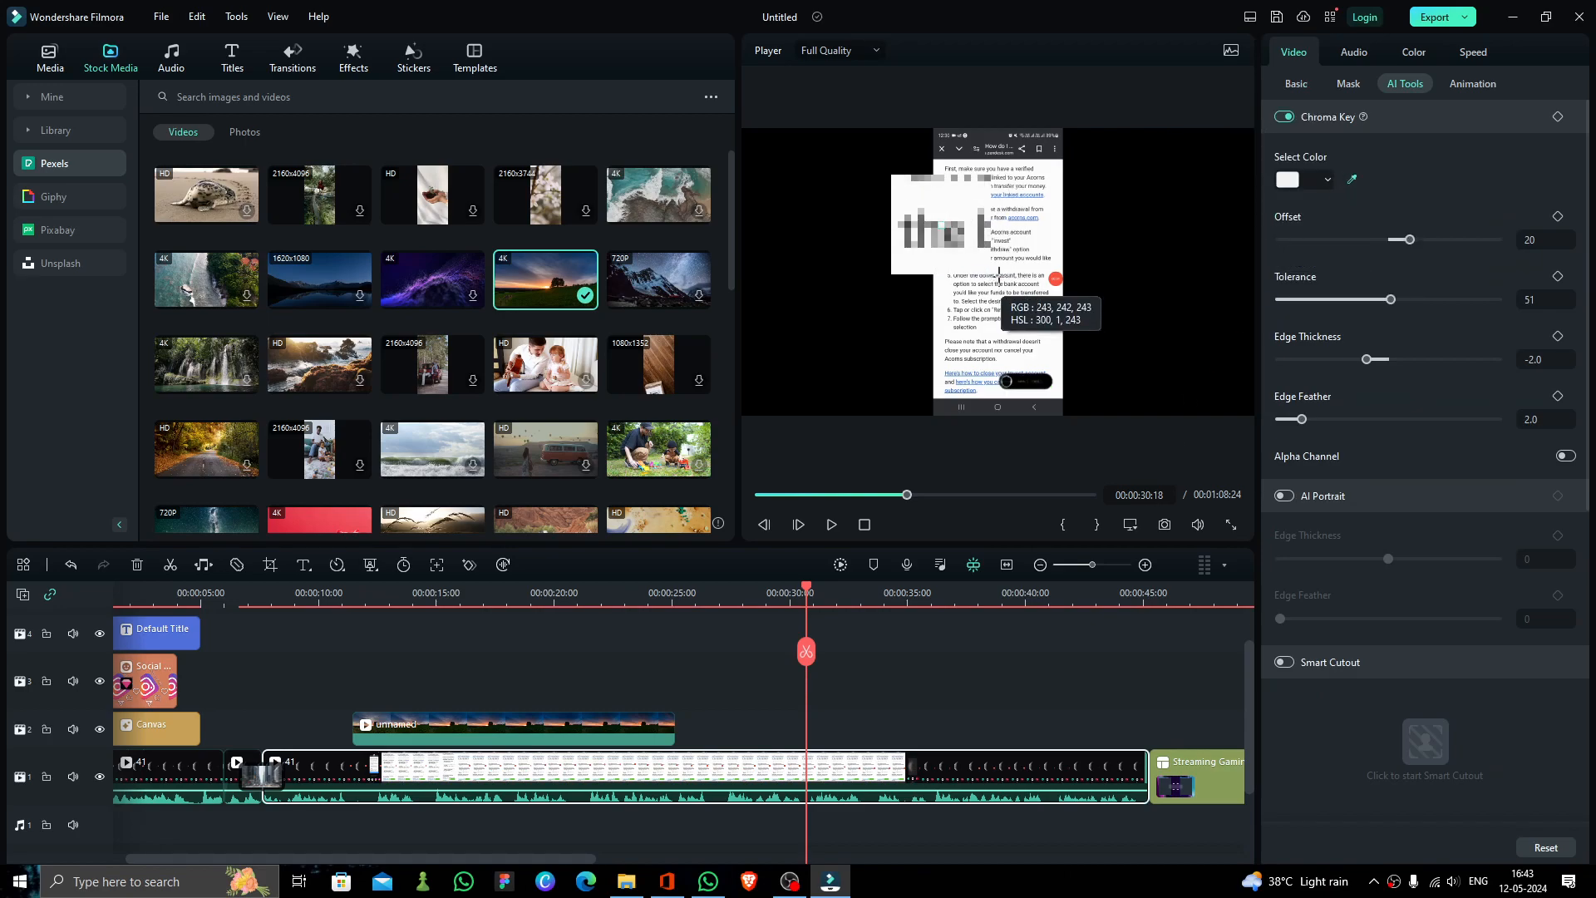
left_click(995, 279)
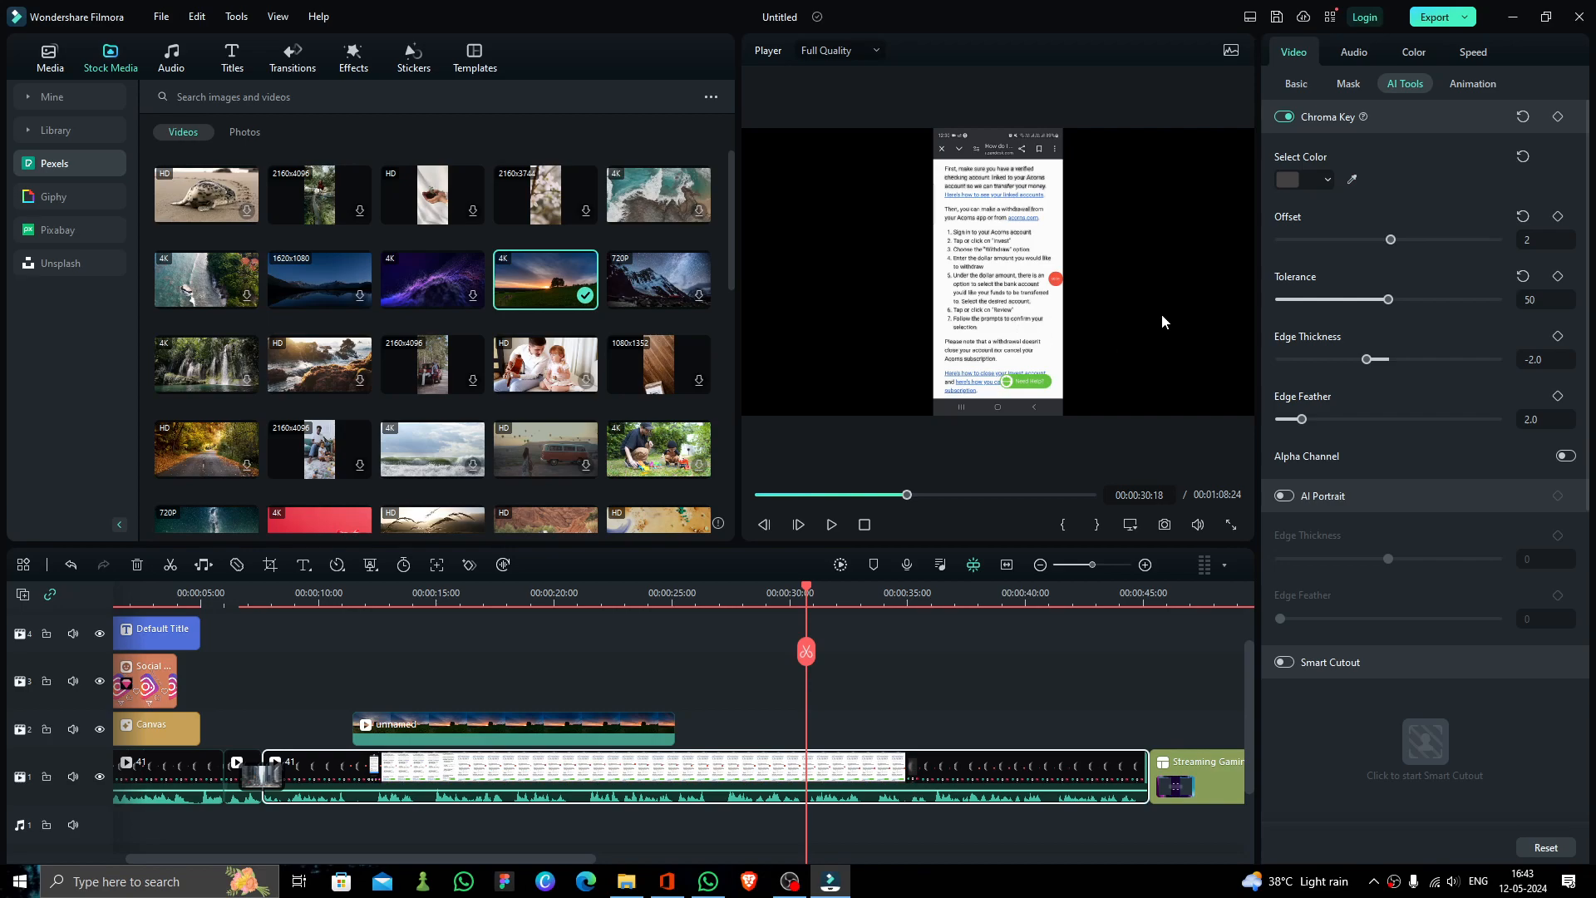
key("space")
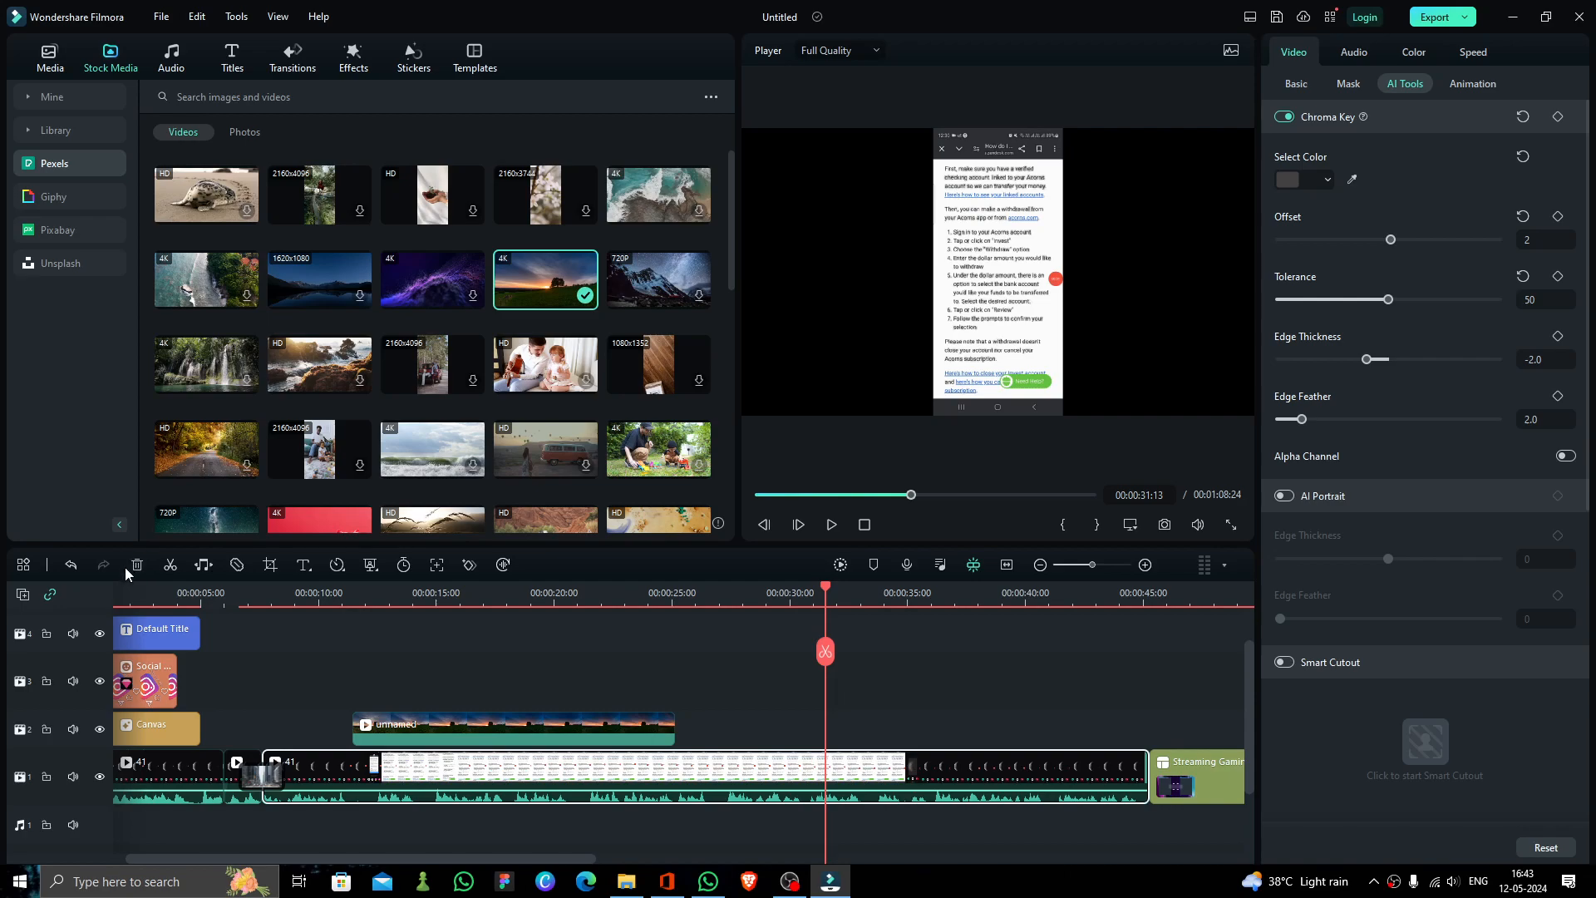
Search the stickers for "blur", add the Web Corporate Design sticker on the second video track at 00:00:31:13, and preview it
left_click(410, 73)
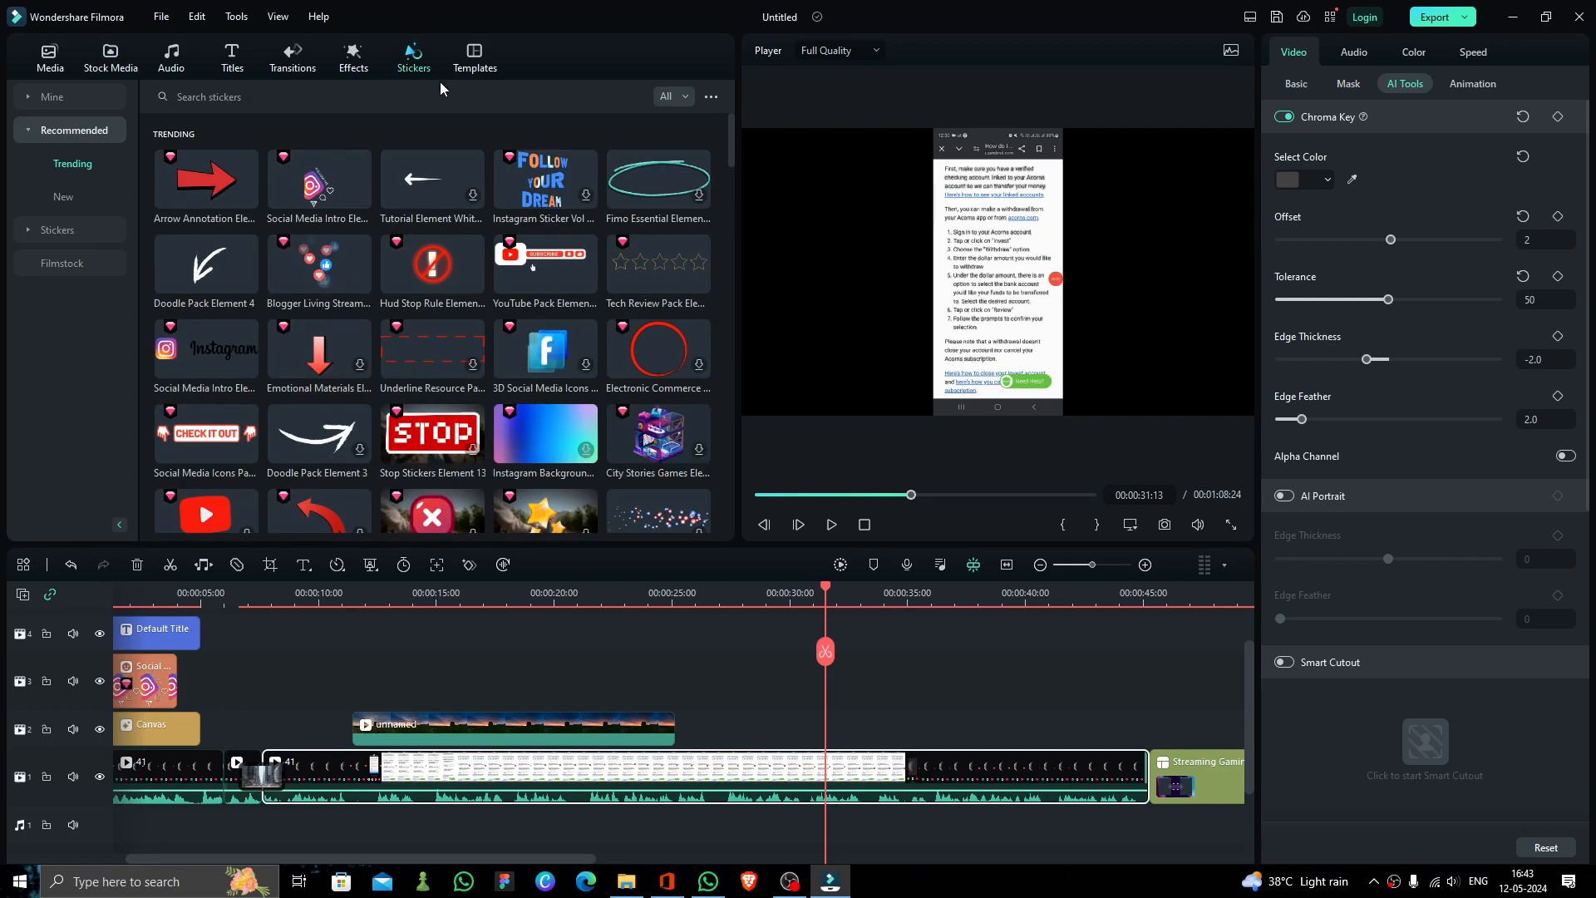
left_click(319, 98)
type("blur")
key("Return")
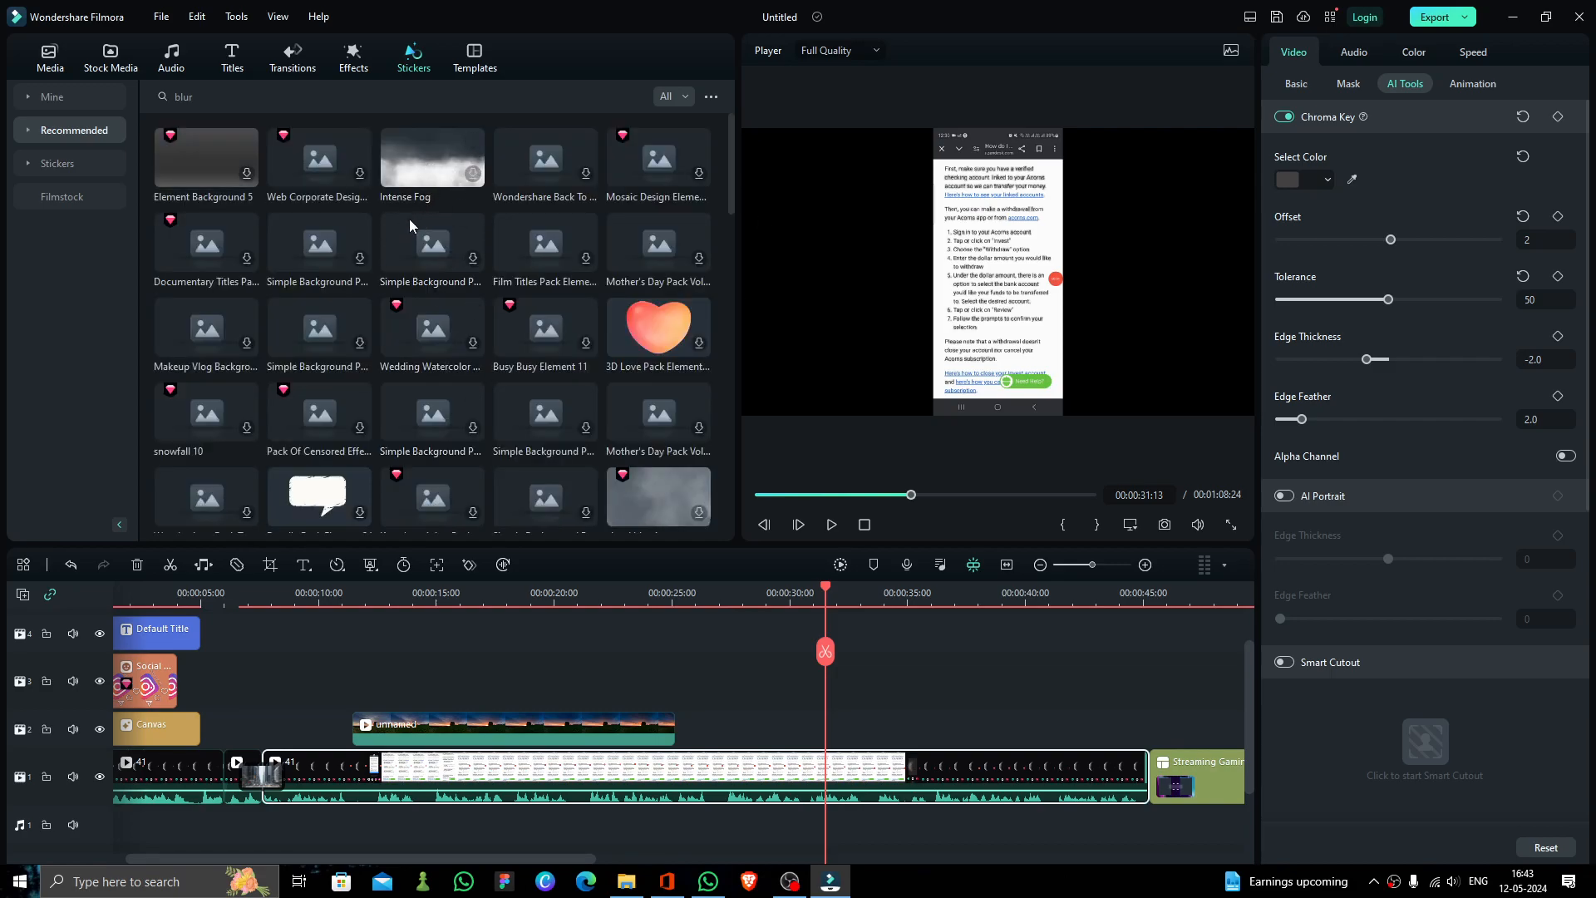
left_click_drag(304, 164, 1006, 723)
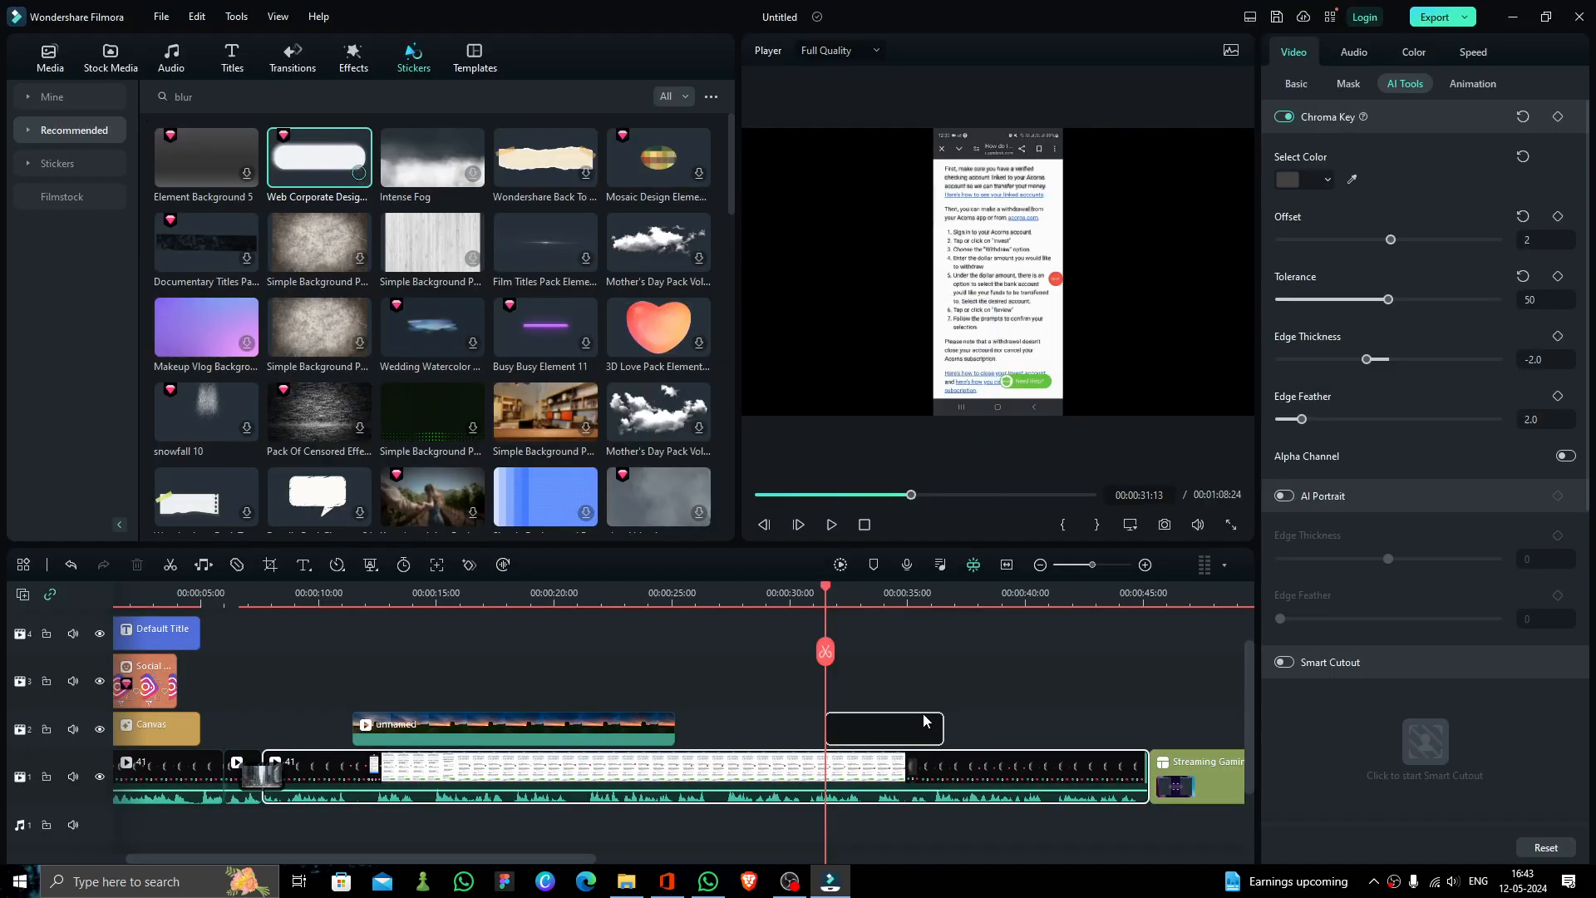
key("space")
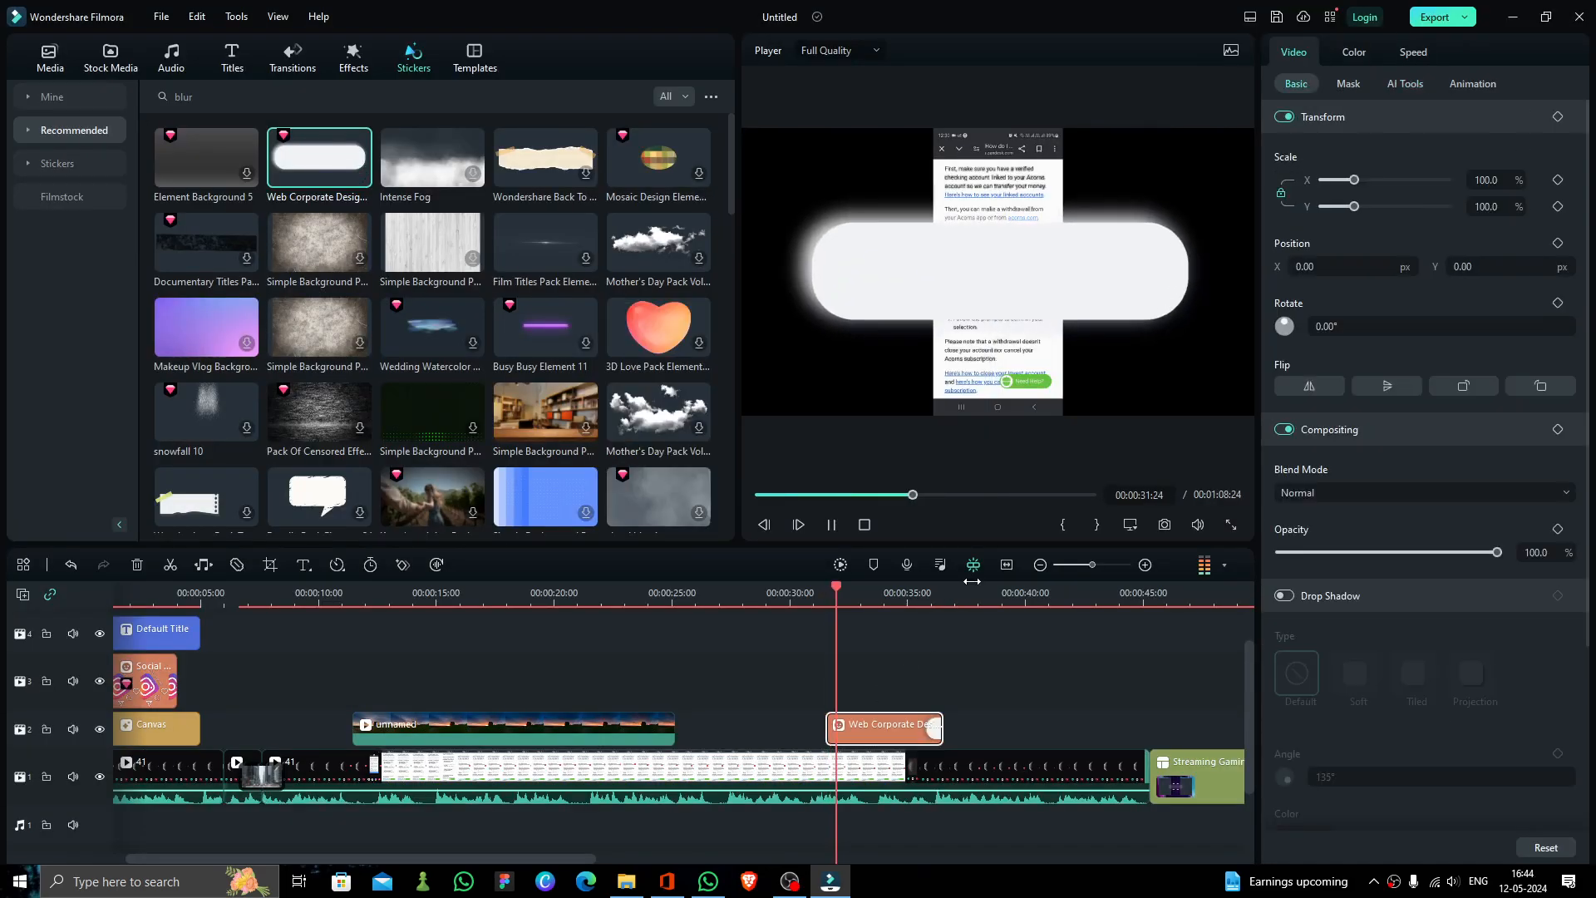
key("space")
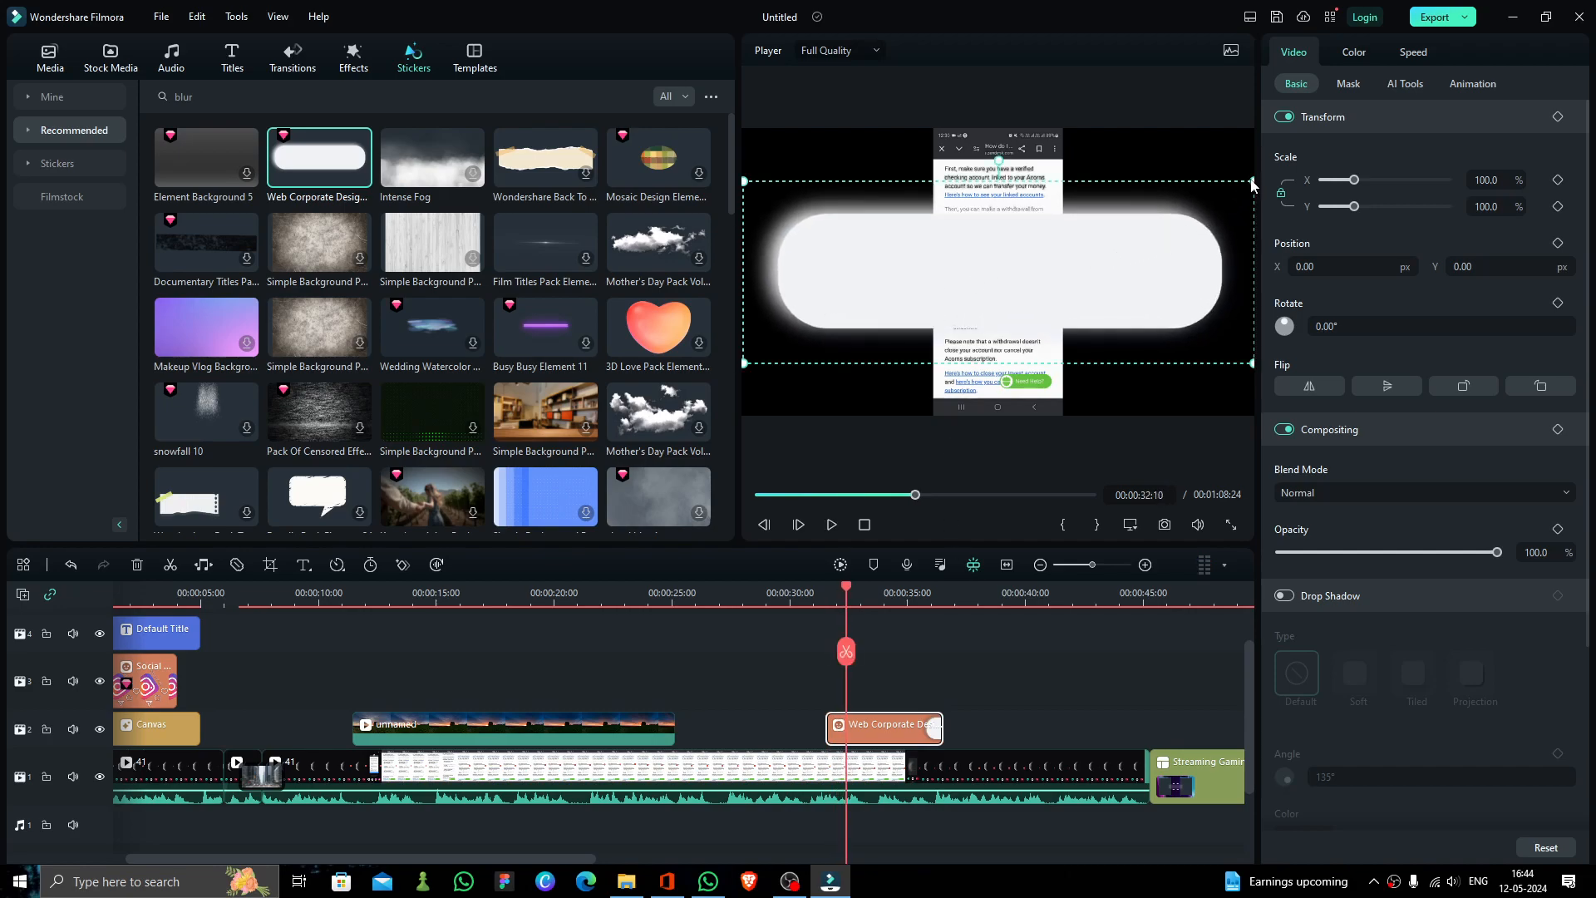
Scale the Web Corporate Design sticker to 28.3%, position it at X -28.19 and Y 0.00, and play through it
left_click_drag(1253, 180, 1005, 270)
left_click_drag(856, 312, 989, 280)
left_click(1137, 334)
left_click_drag(1086, 313, 1007, 268)
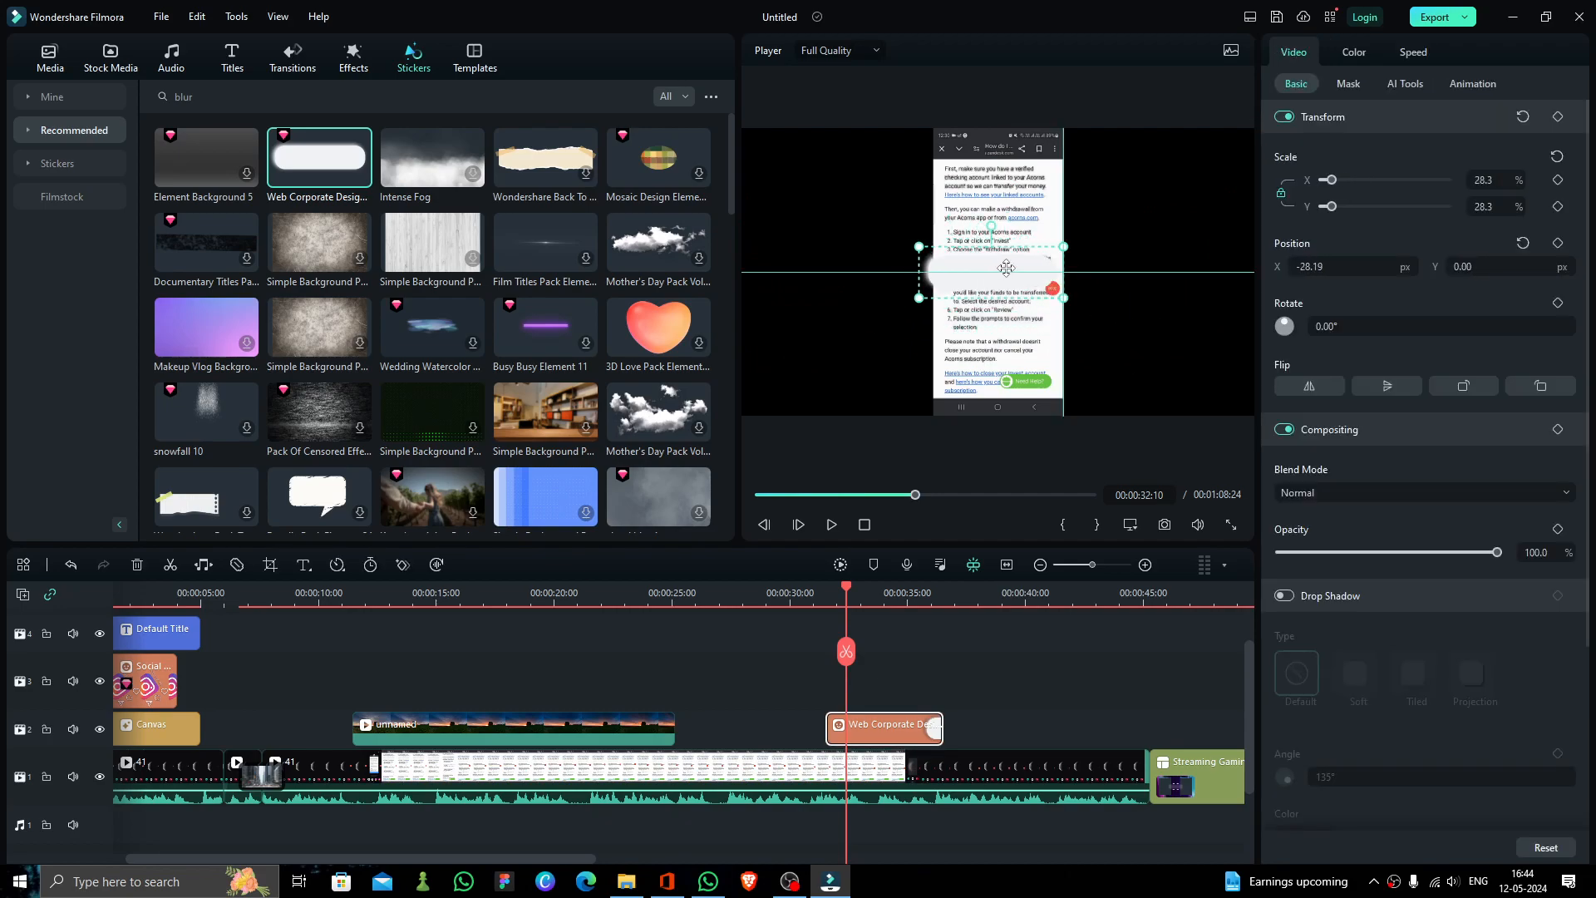
key("space")
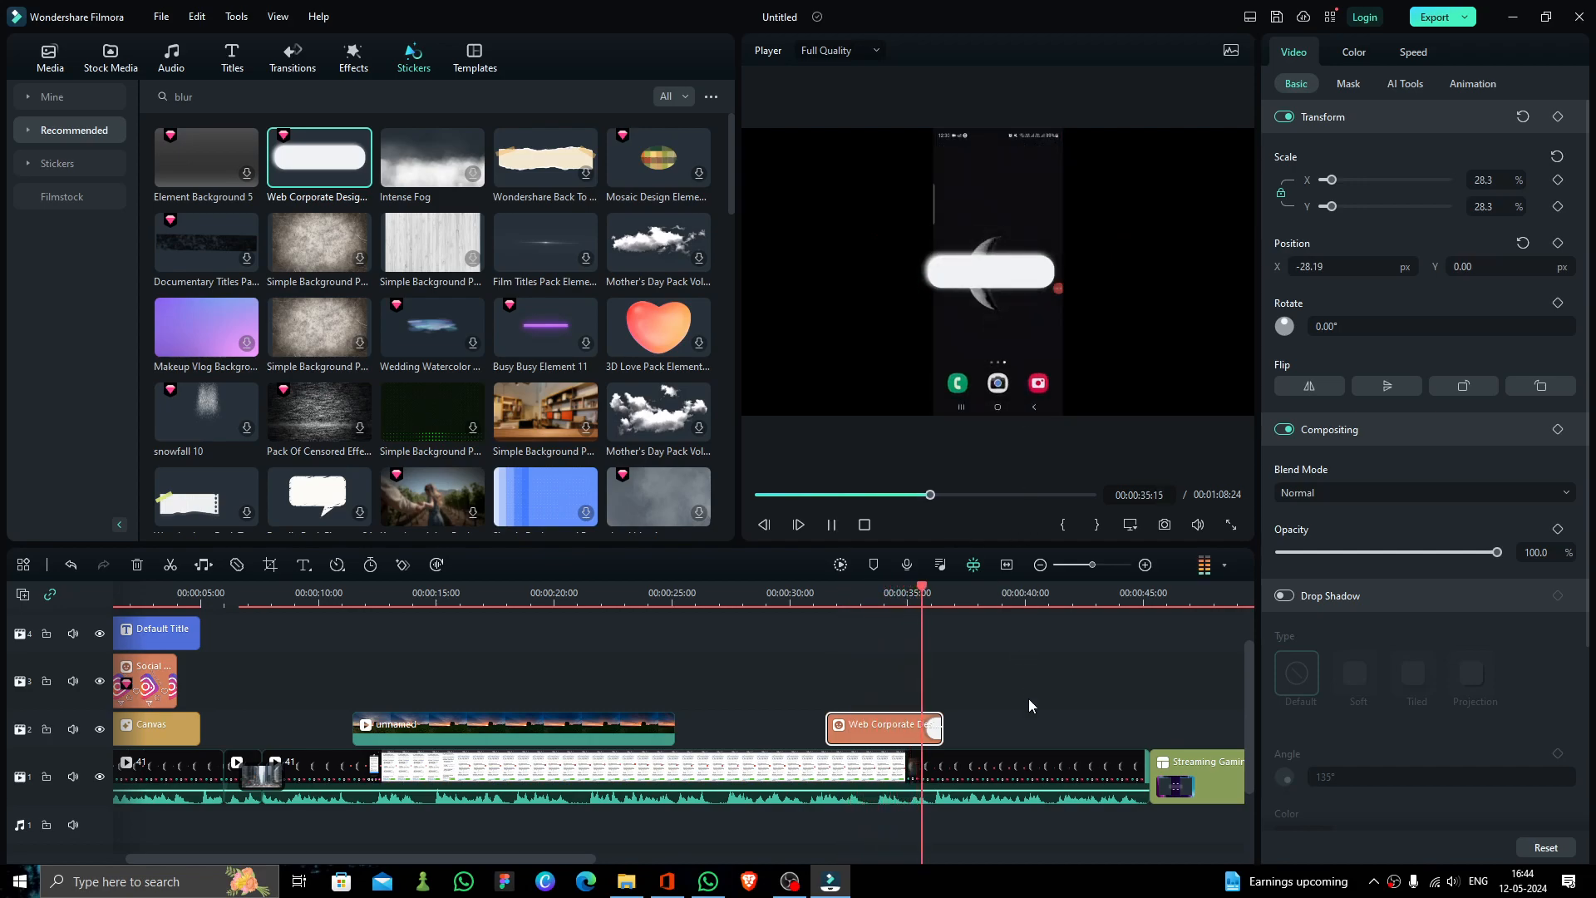
key("space")
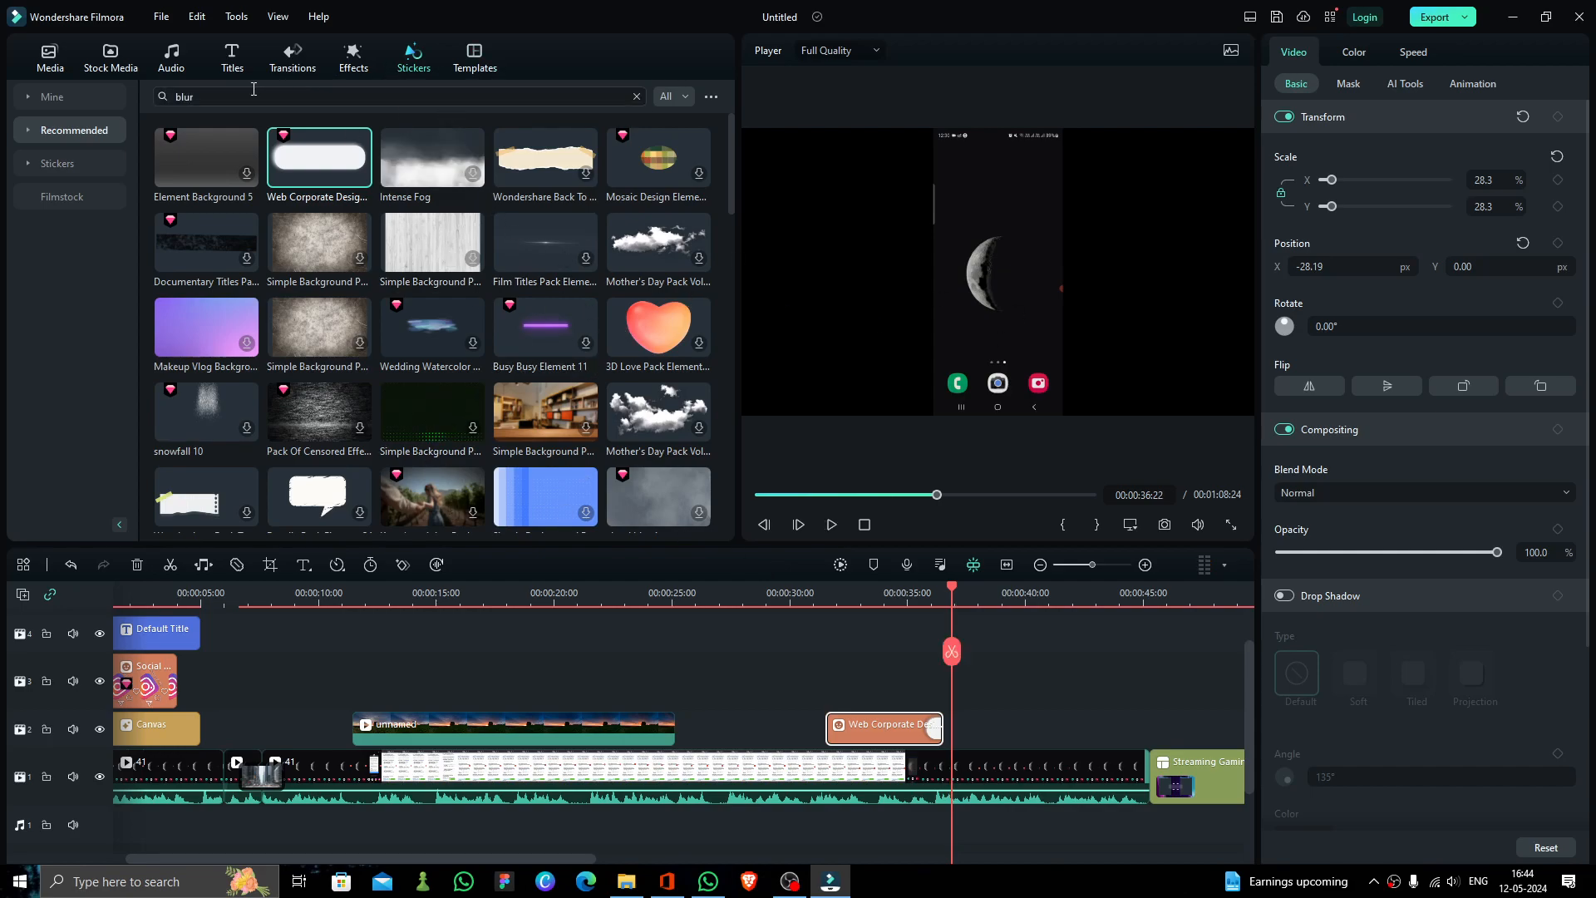
Import the purple-light-in-galaxy background image from the 12 folder into the project media
left_click(69, 67)
left_click(180, 216)
left_click(317, 40)
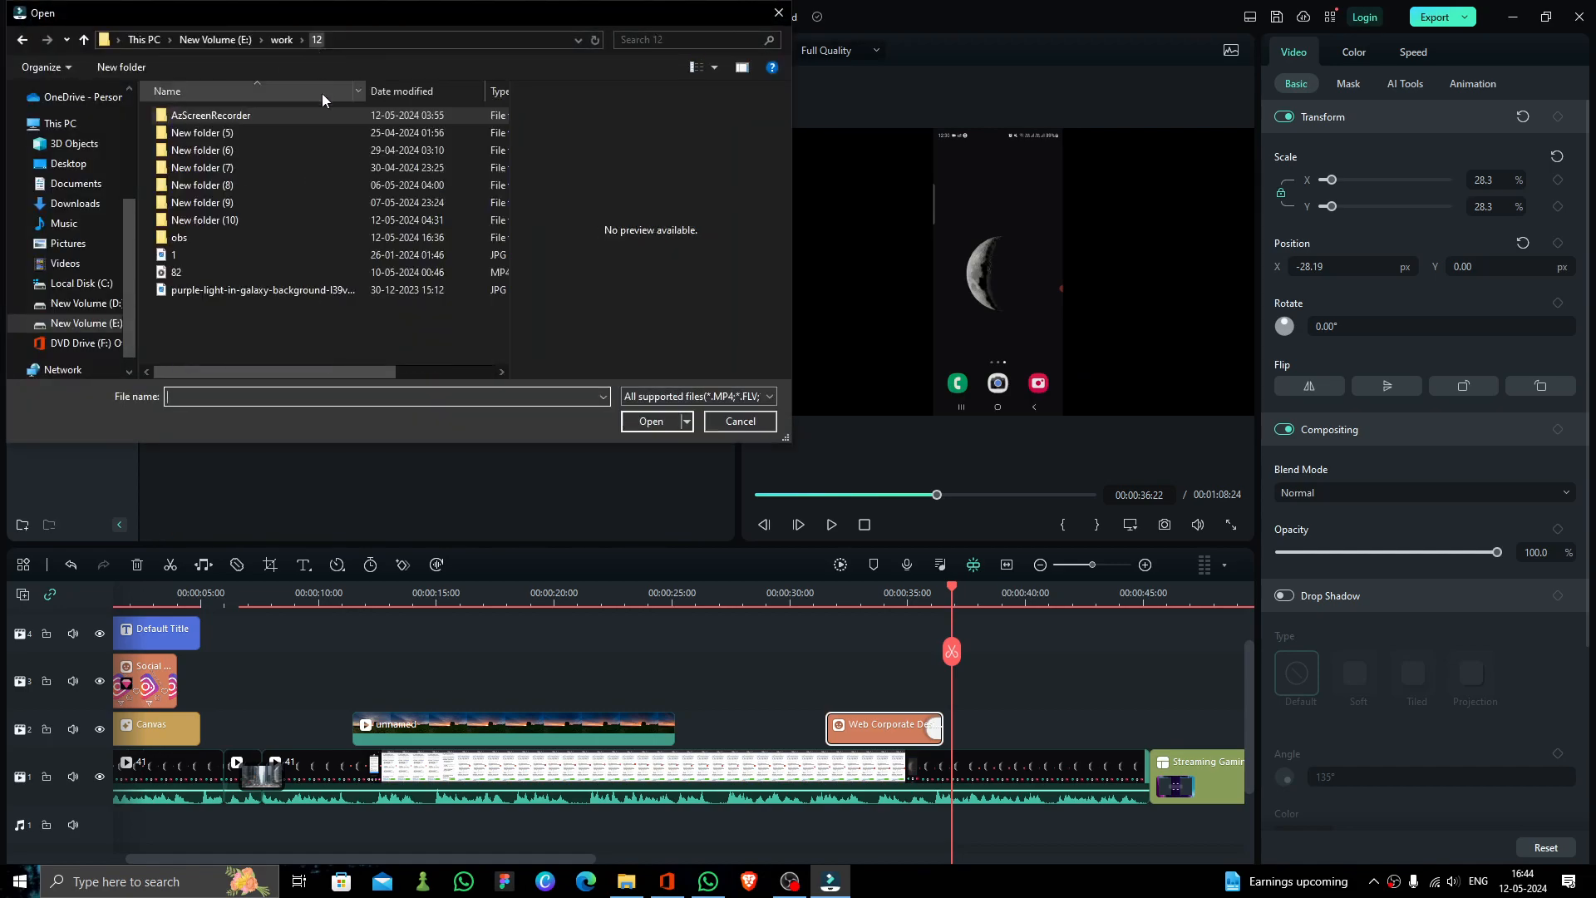
double_click(198, 292)
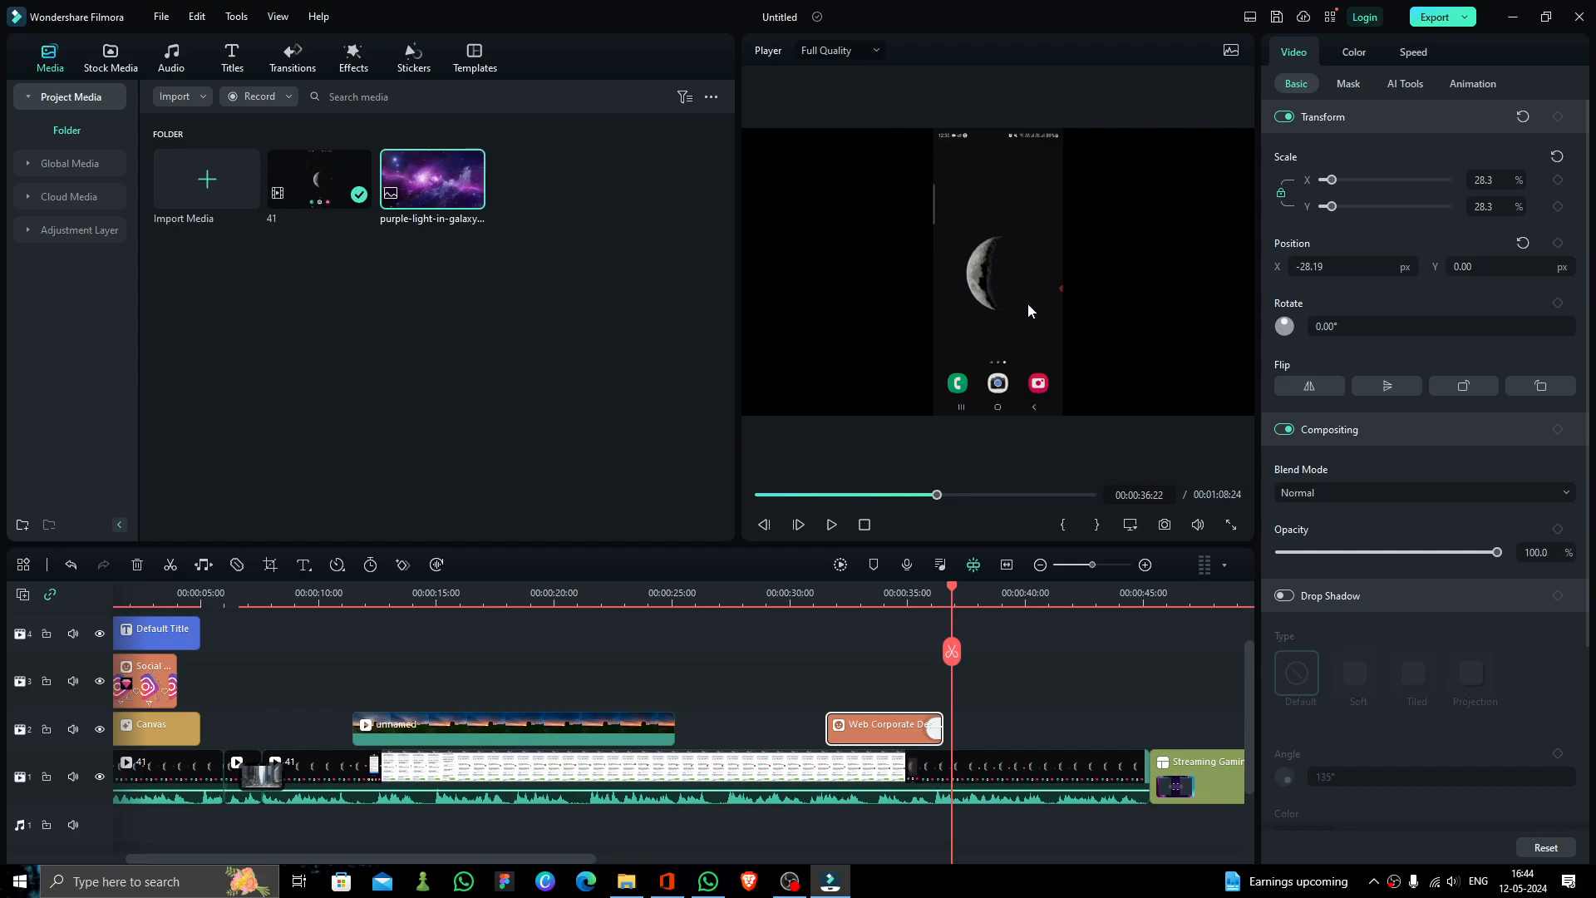
Add a new video track to the timeline
left_click_drag(443, 202, 282, 307)
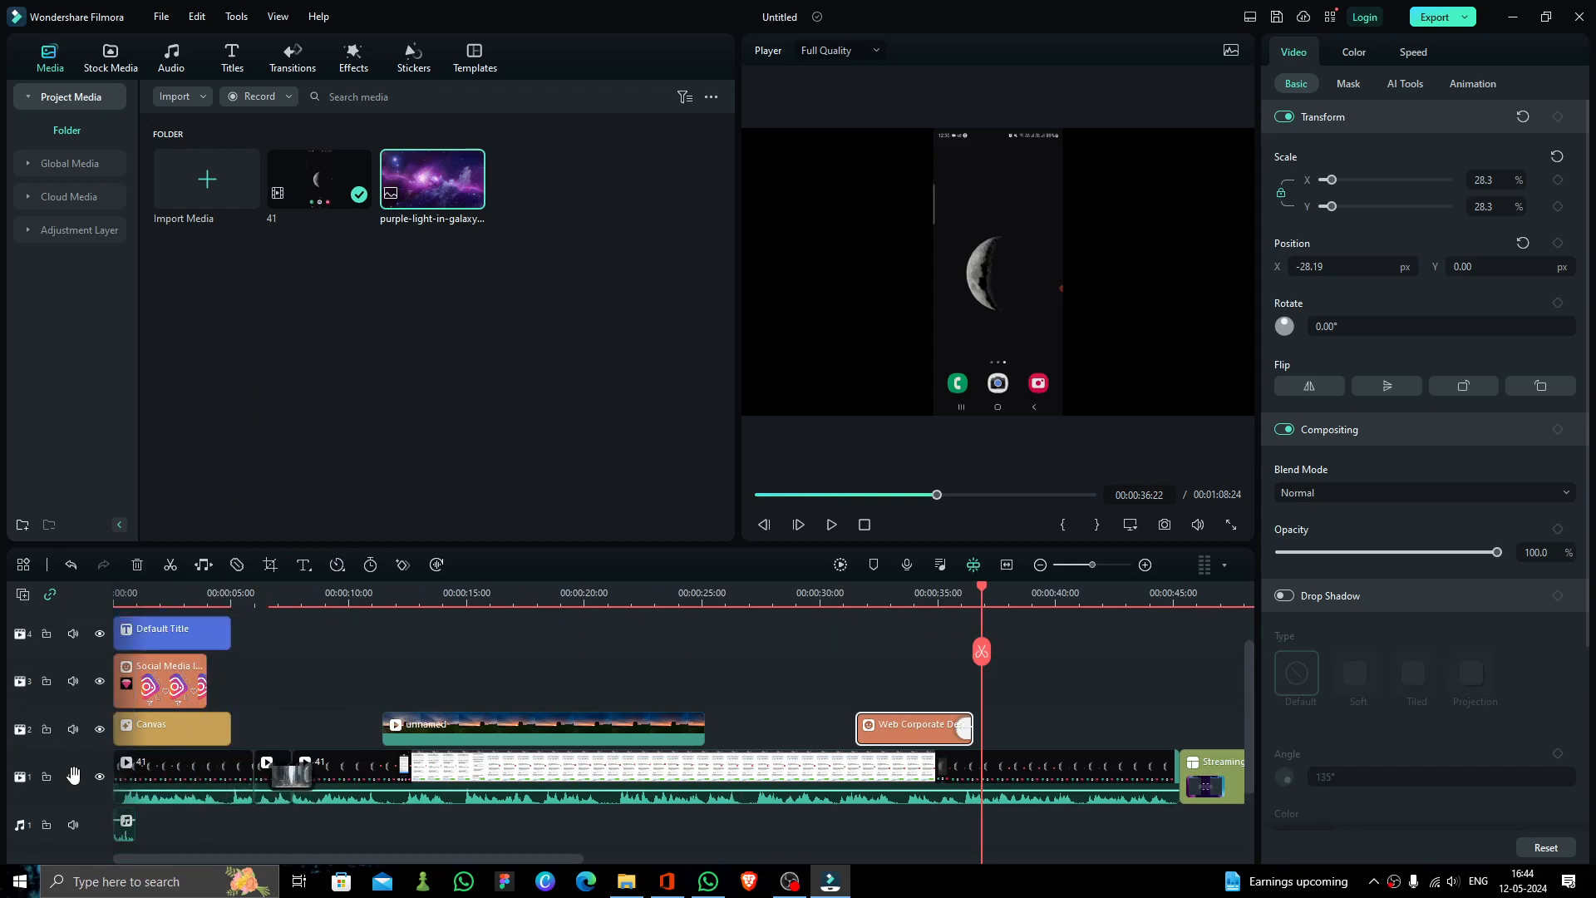
right_click(31, 788)
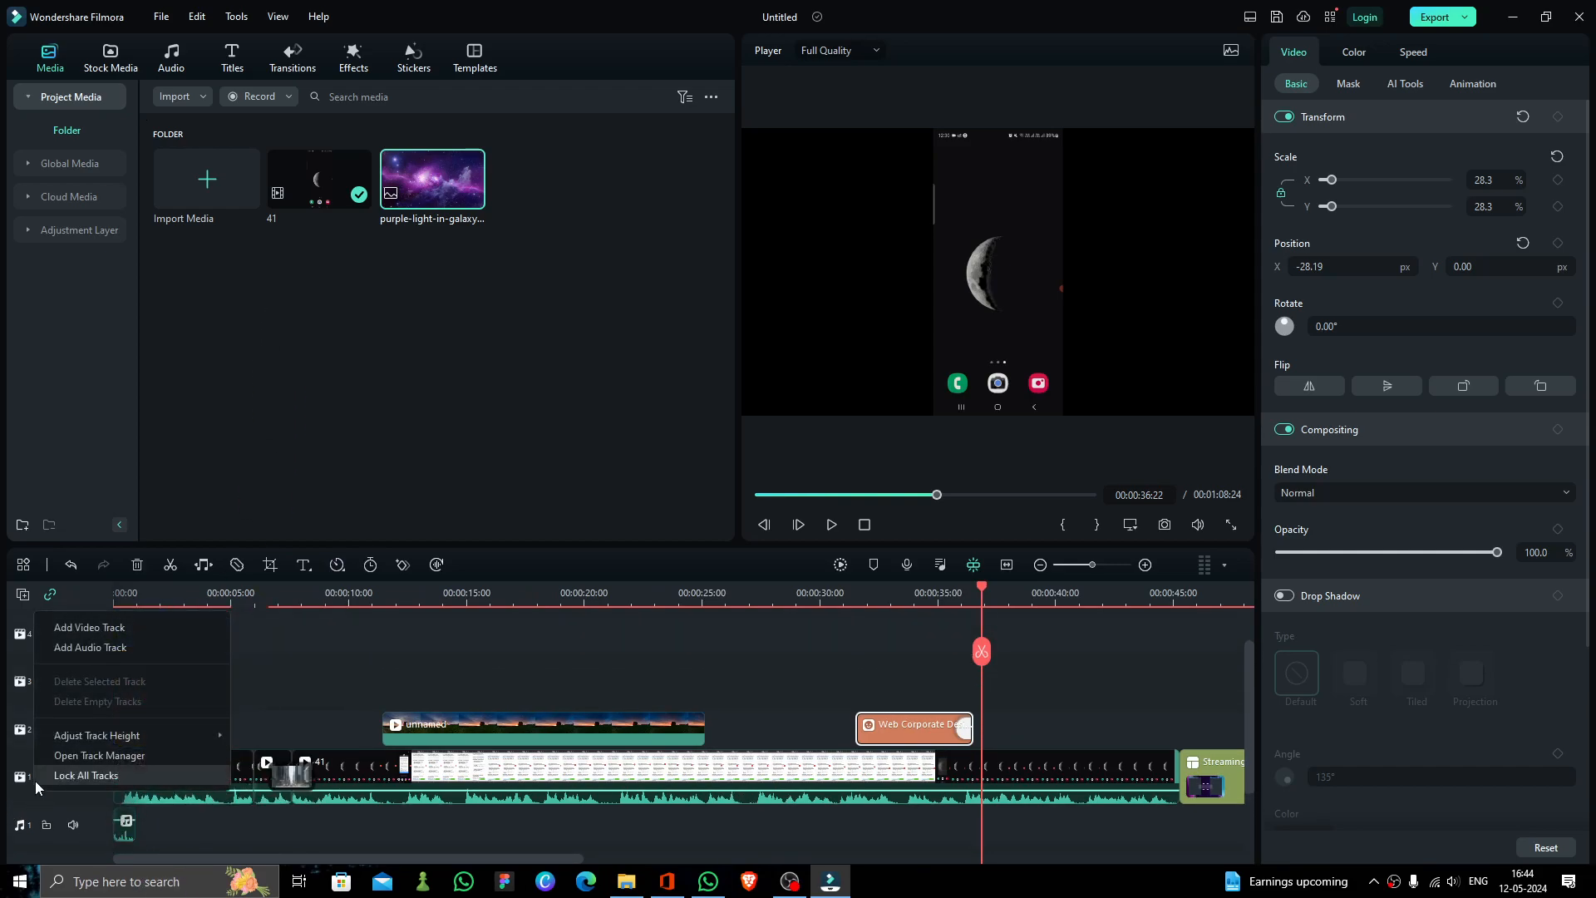
left_click(105, 635)
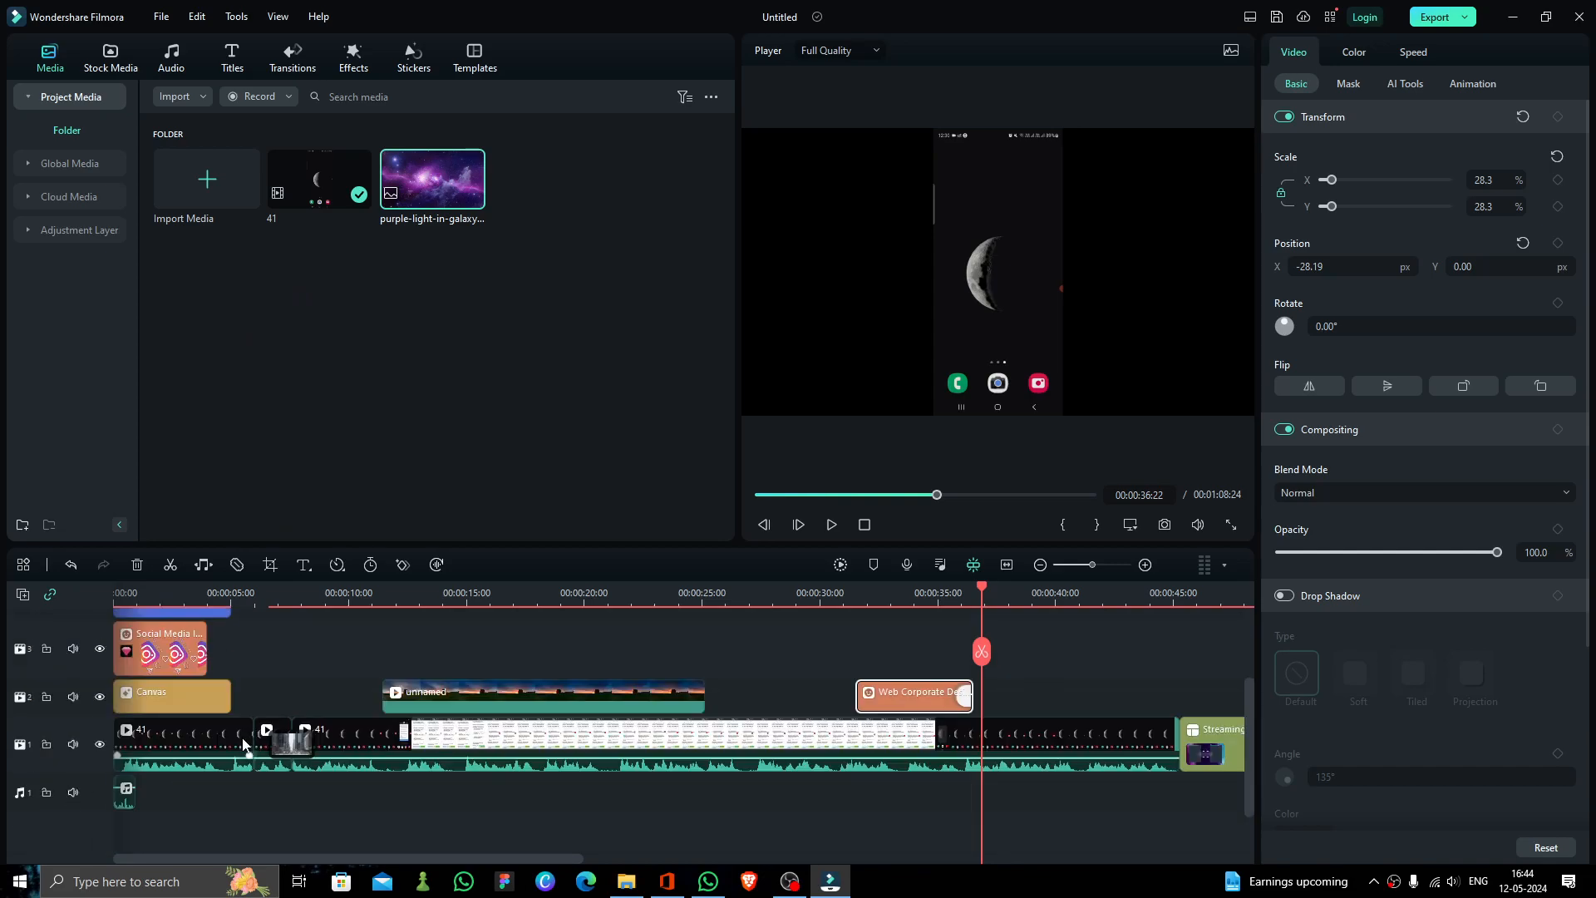
Move the social media sticker and Canvas effect up one track each and raise the first main clip's volume to 12 dB
left_click_drag(179, 705, 176, 668)
left_click_drag(158, 746, 156, 675)
left_click_drag(143, 831, 156, 773)
scroll(266, 746, "down", 1)
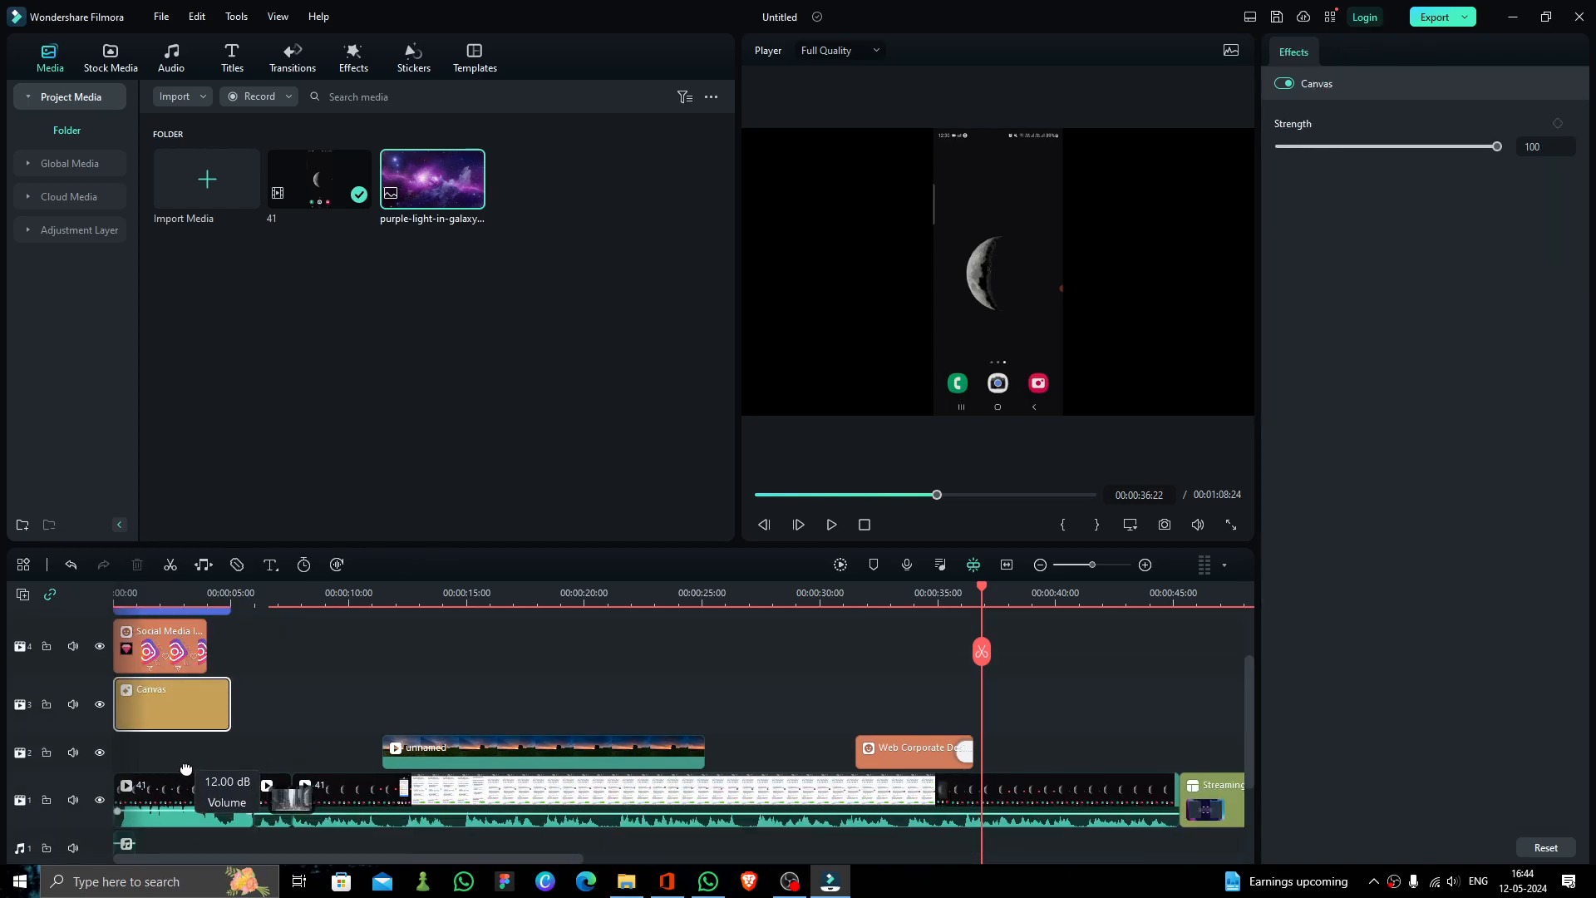
Try to move the first main video clip up to the second video track
left_click(190, 794)
left_click_drag(190, 794, 188, 706)
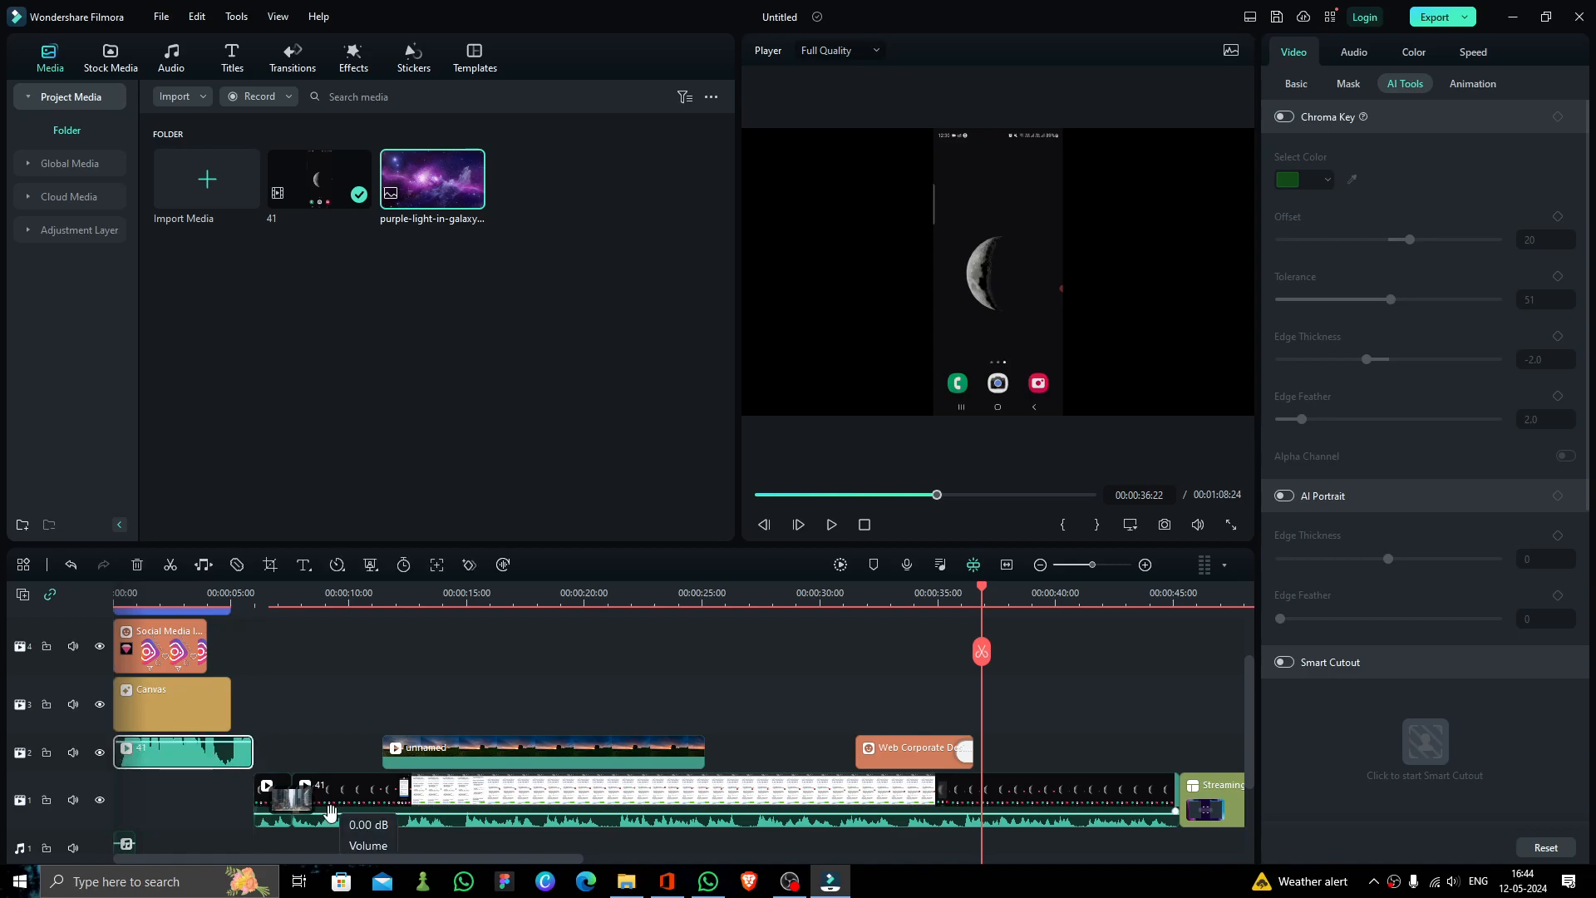
mouse_move(321, 794)
left_mouse_down()
mouse_move(327, 765)
mouse_move(327, 794)
left_mouse_up()
left_click_drag(190, 763, 169, 822)
left_click(374, 720)
left_click_drag(135, 759, 135, 825)
Select the first and the long main video segments together and move them up off the main track
left_click(371, 809)
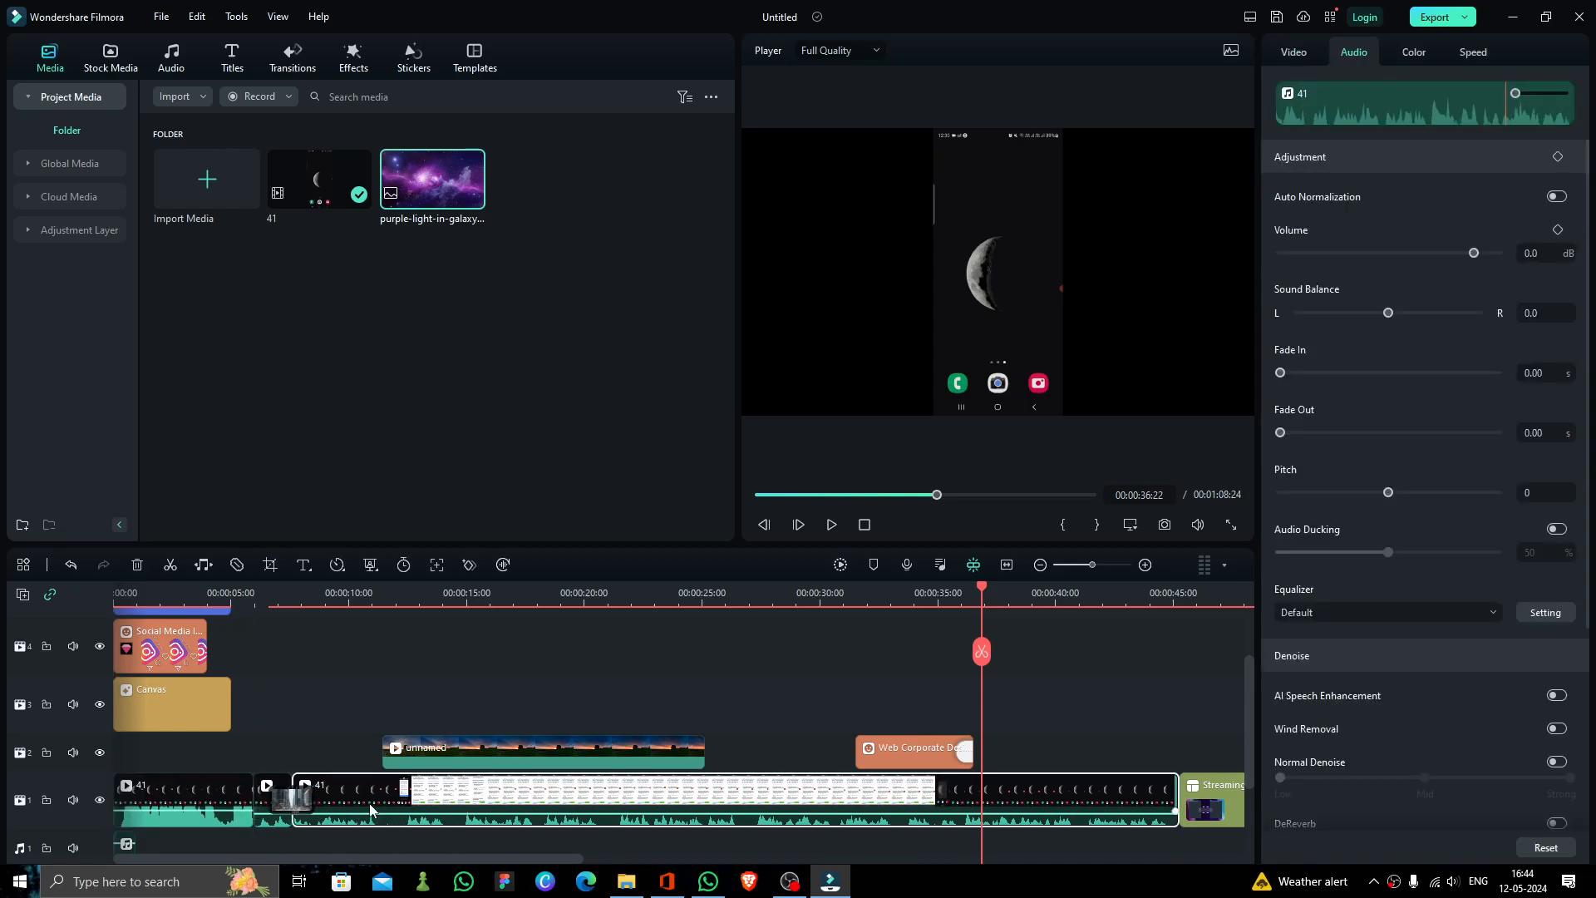
left_click_drag(192, 810, 190, 763)
left_click(363, 801, "ctrl")
left_click_drag(357, 803, 347, 770)
scroll(306, 729, "down", 1)
scroll(291, 736, "up", 2)
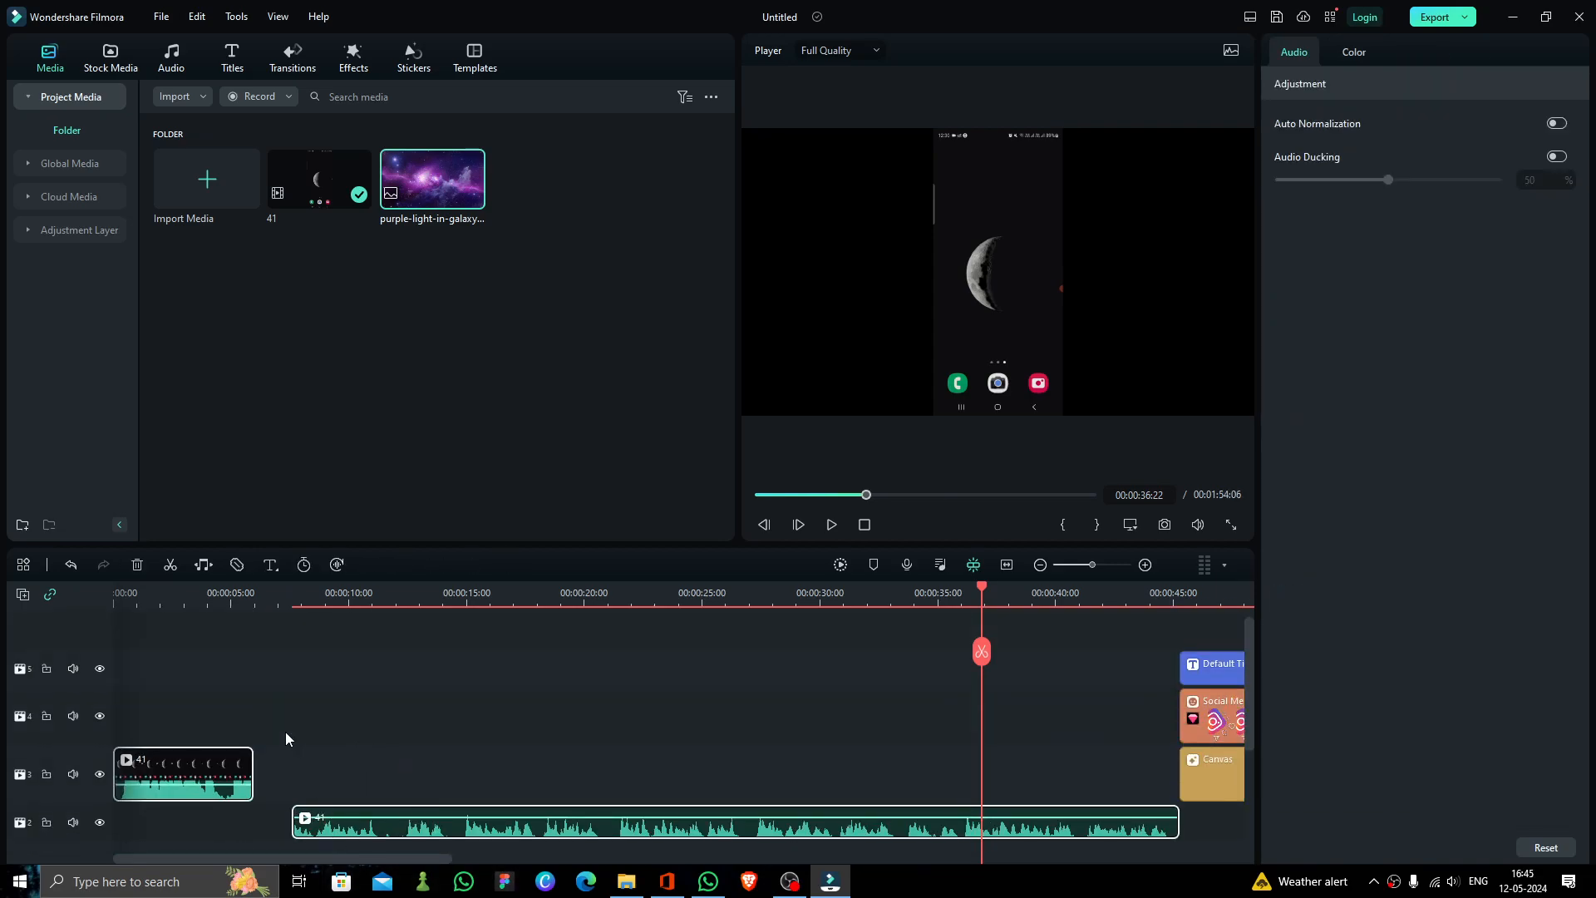
Move the Default Title, social media sticker and Canvas effect back to the timeline start, on separate tracks above the main clip
left_click_drag(1205, 684, 139, 722)
left_click_drag(1227, 733, 159, 673)
left_click_drag(1219, 811, 124, 625)
Place the purple galaxy image on the first video track at the timeline start and play the opening second
scroll(524, 727, "down", 3)
scroll(231, 745, "up", 1)
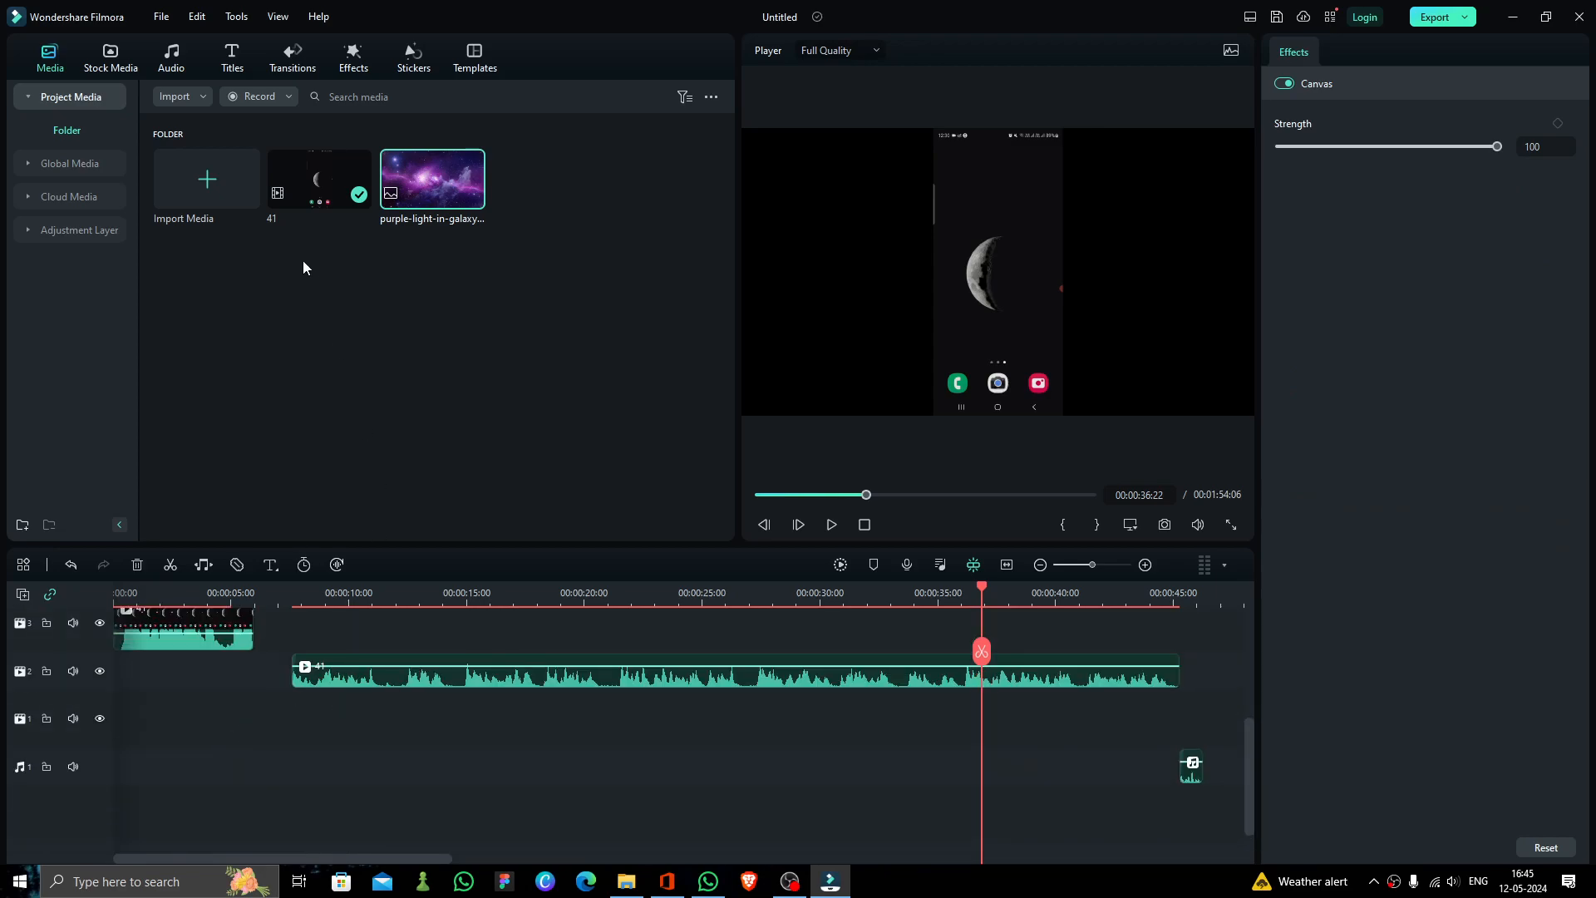
left_click_drag(466, 215, 111, 715)
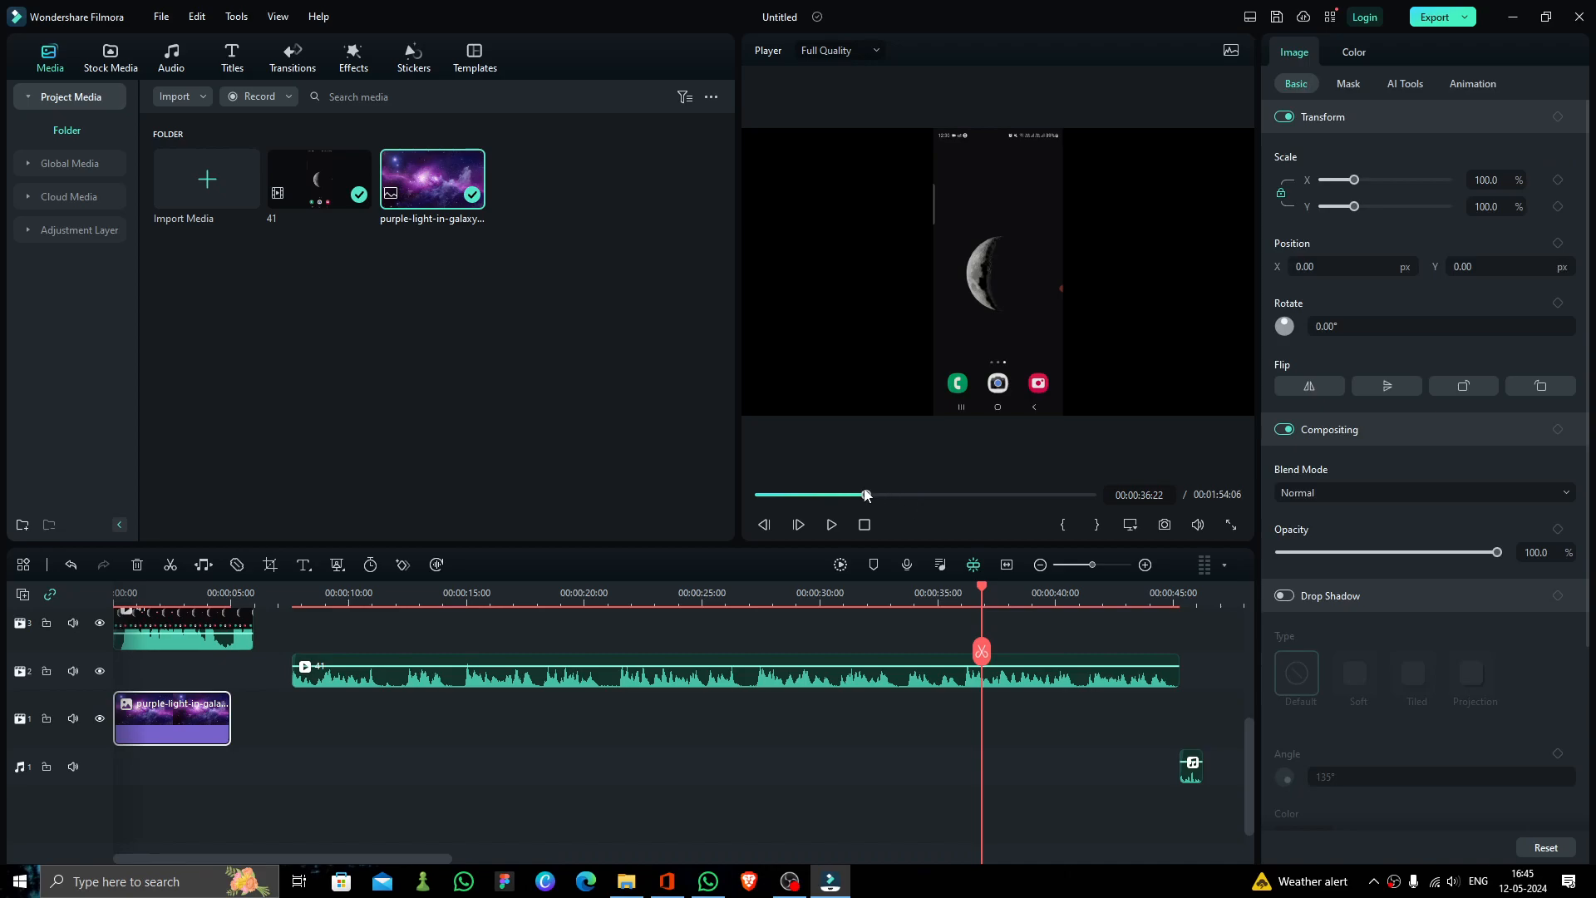
key("Home")
key("space")
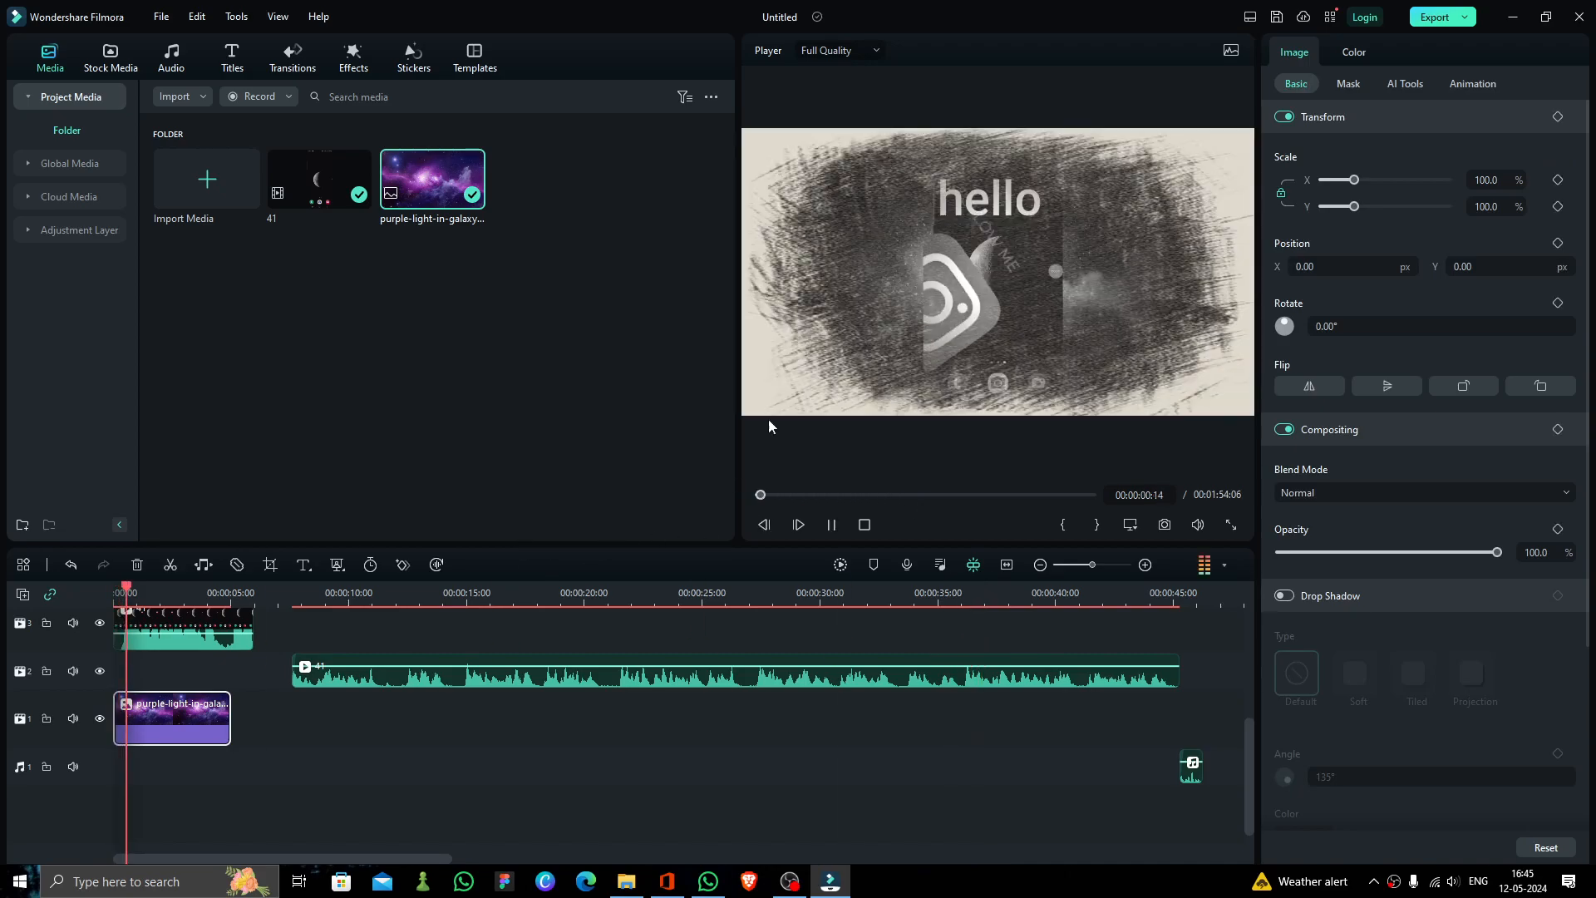
key("space")
Delete the Canvas effect at the timeline start and briefly play the opening
scroll(190, 753, "up", 2)
left_click(200, 684)
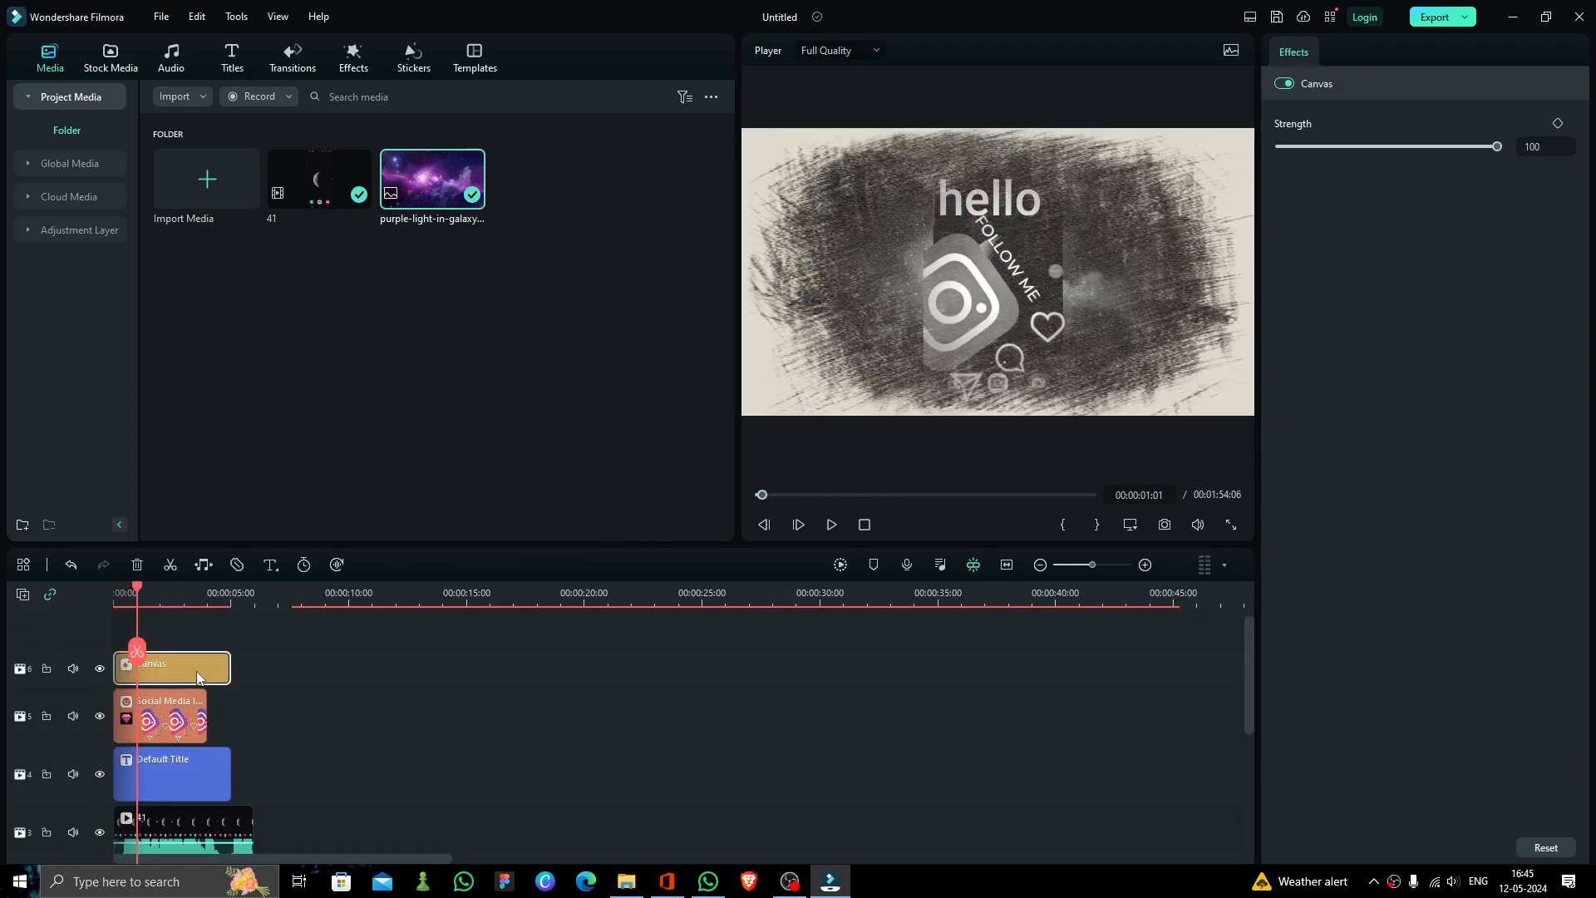
key("Delete")
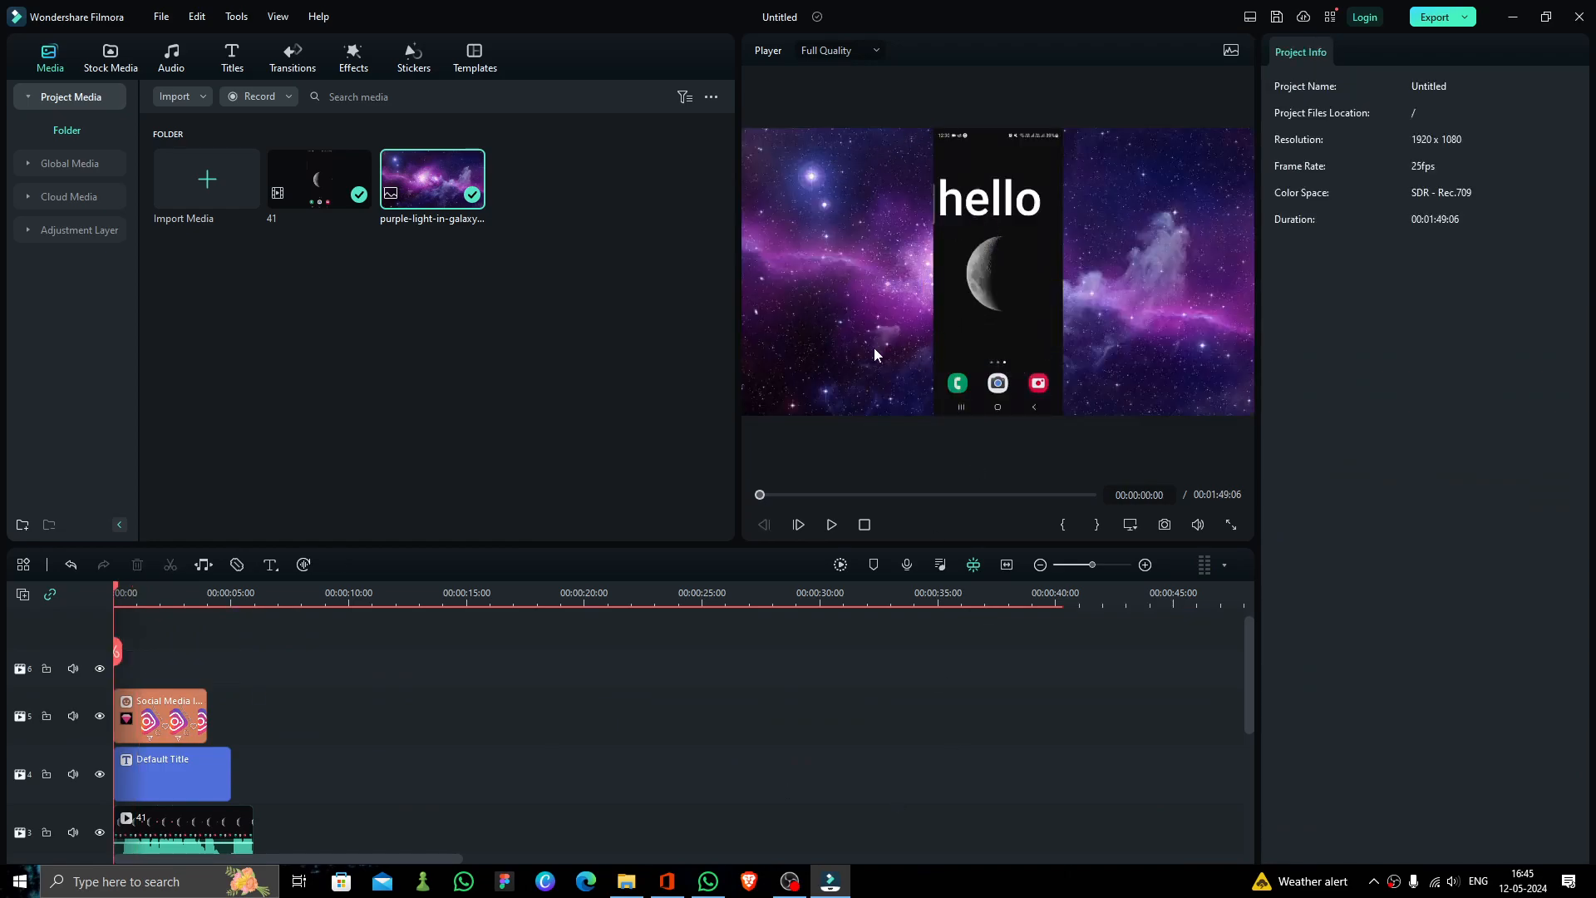
scroll(432, 709, "down", 1)
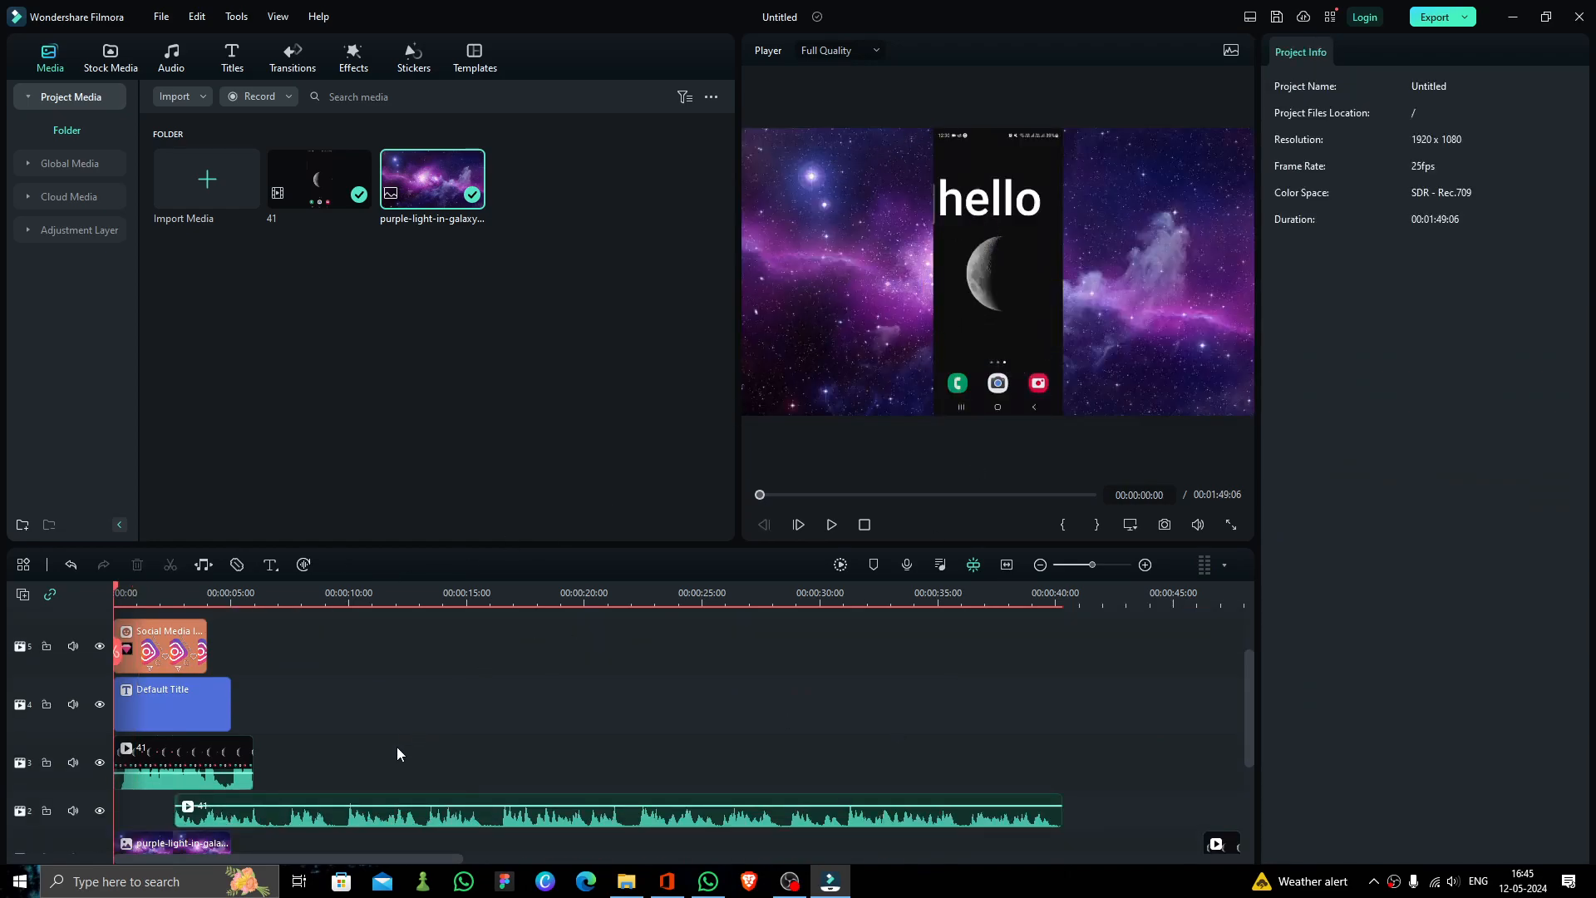
key("space")
key("space")
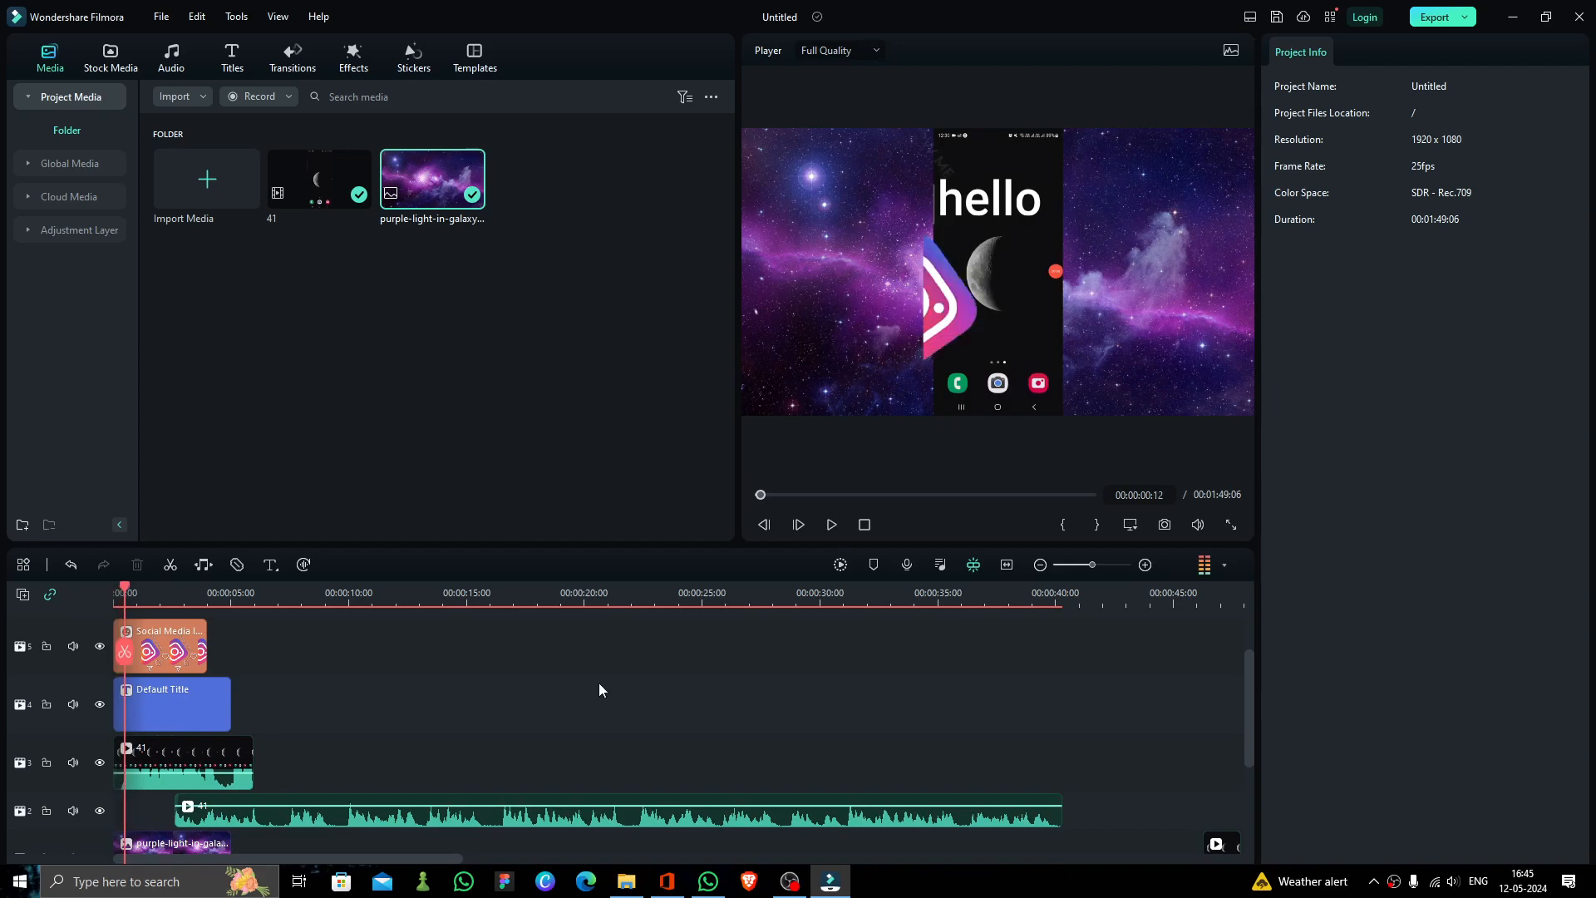
Move the long main video segment up to the third video track directly after the first clip, and detach its audio
left_click(321, 821)
left_click_drag(321, 821, 400, 762)
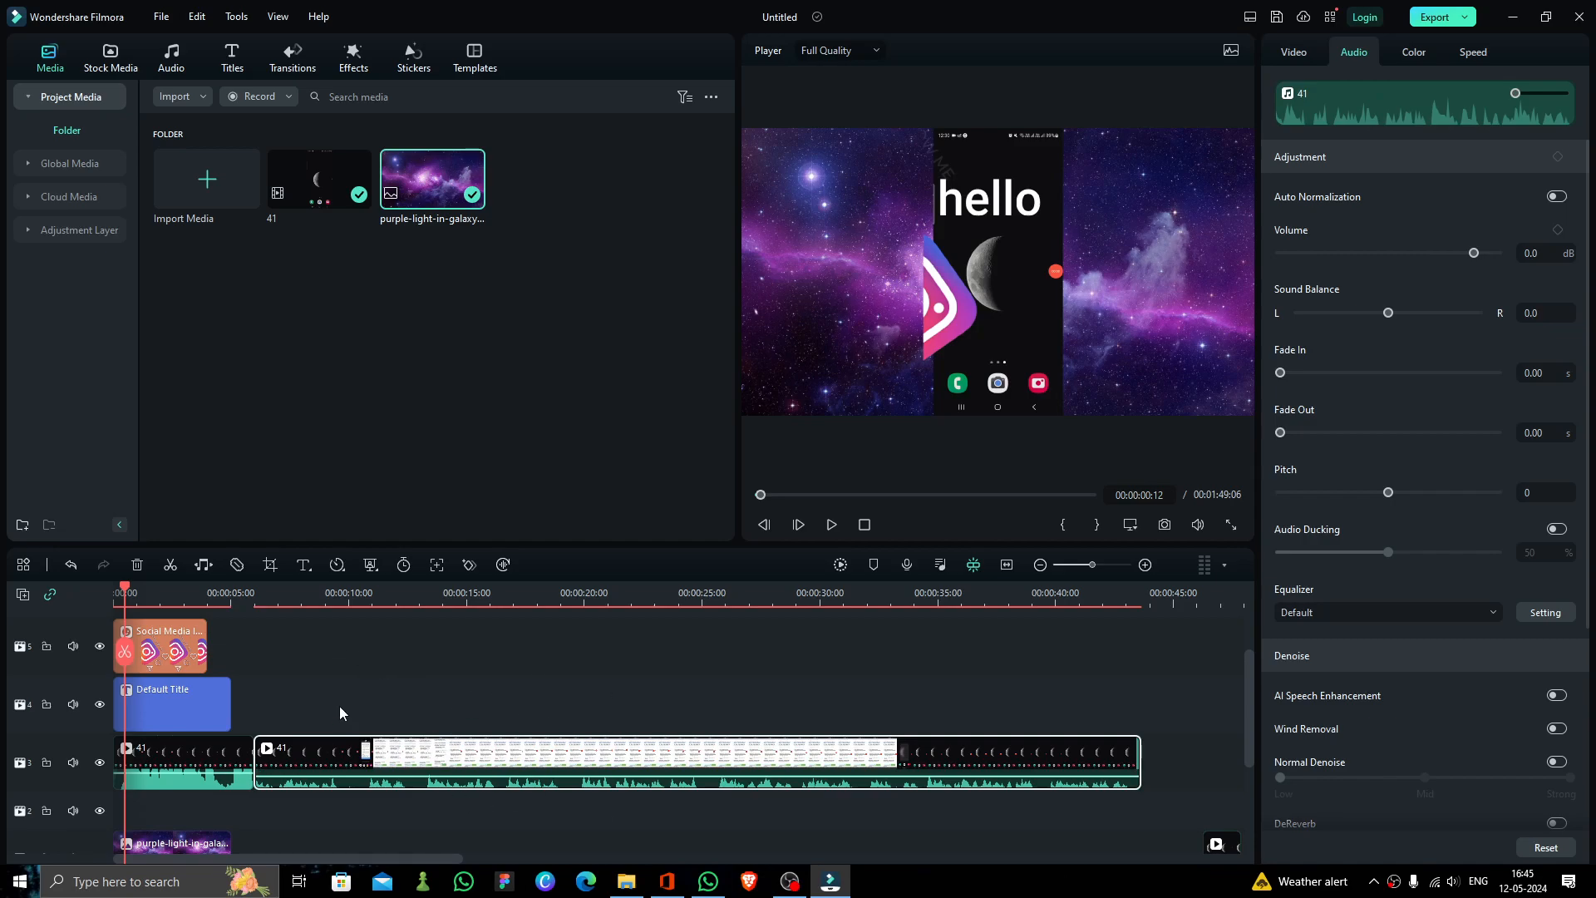
right_click(558, 744)
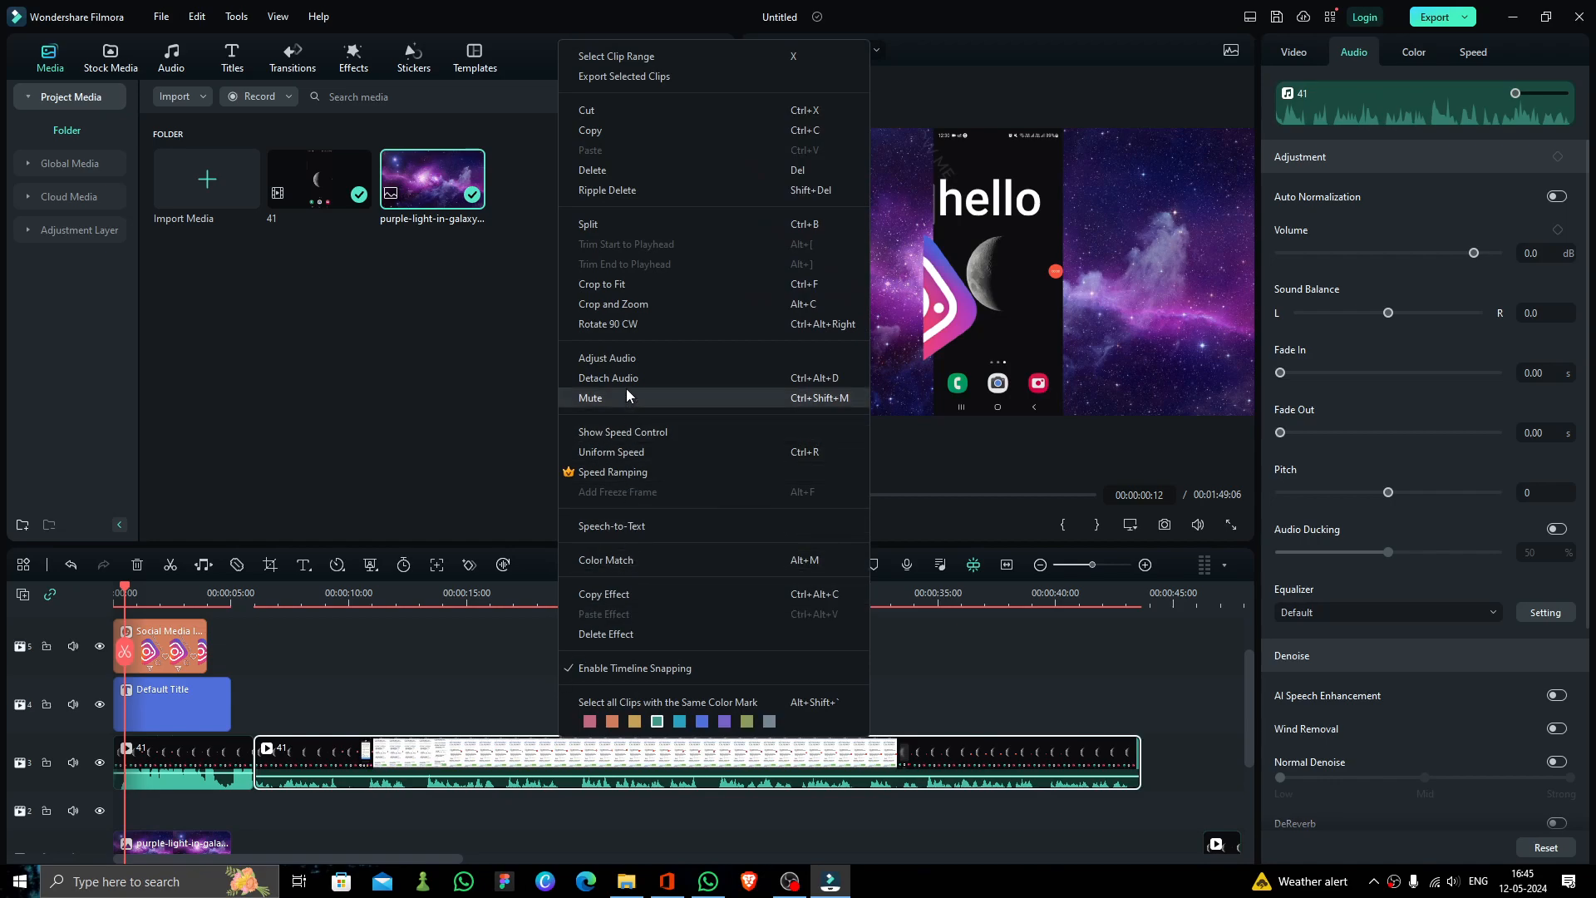
left_click(648, 379)
scroll(522, 657, "down", 5)
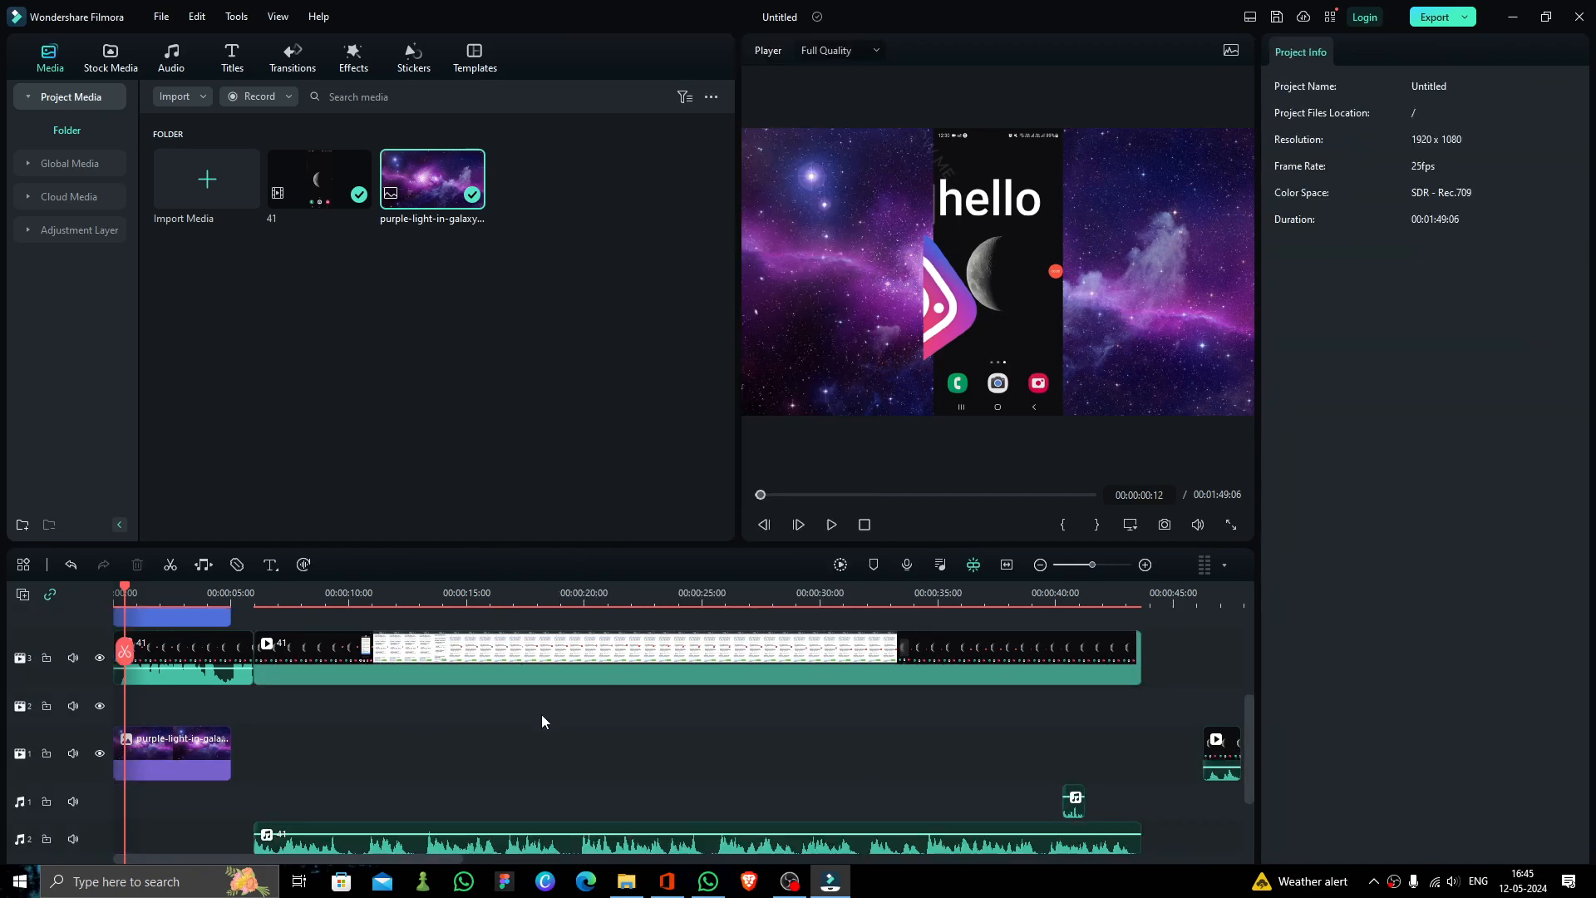
Examine the detached audio clip on the second audio track and its source video segment on the third video track
scroll(643, 766, "up", 2)
scroll(657, 763, "down", 1)
scroll(416, 801, "up", 3)
scroll(356, 827, "down", 3)
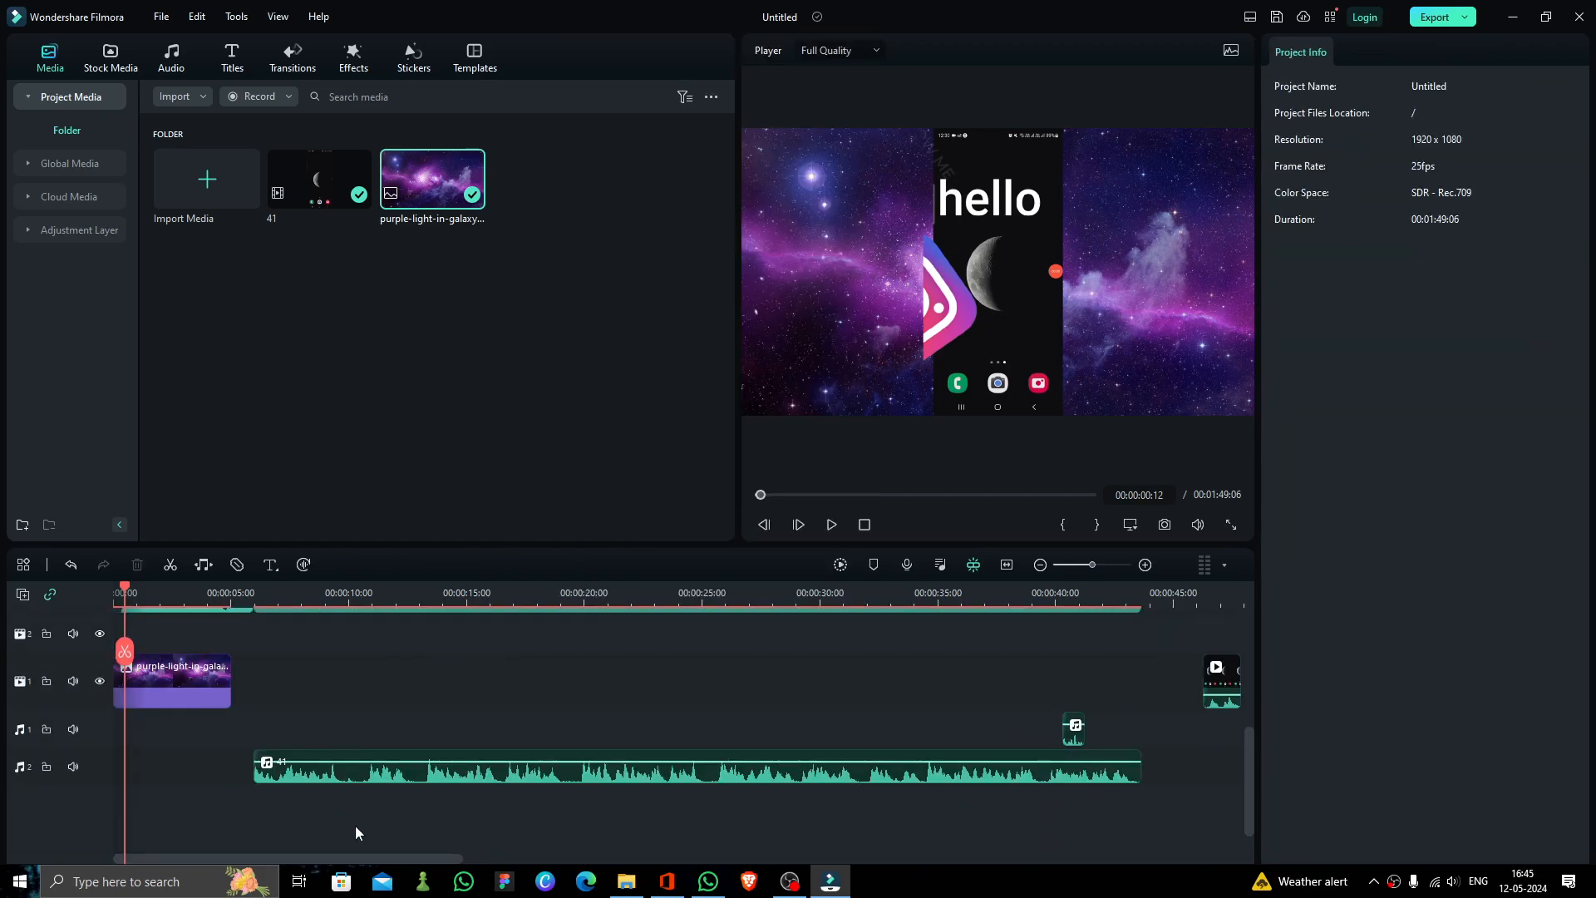
left_click(322, 781)
scroll(506, 768, "up", 1)
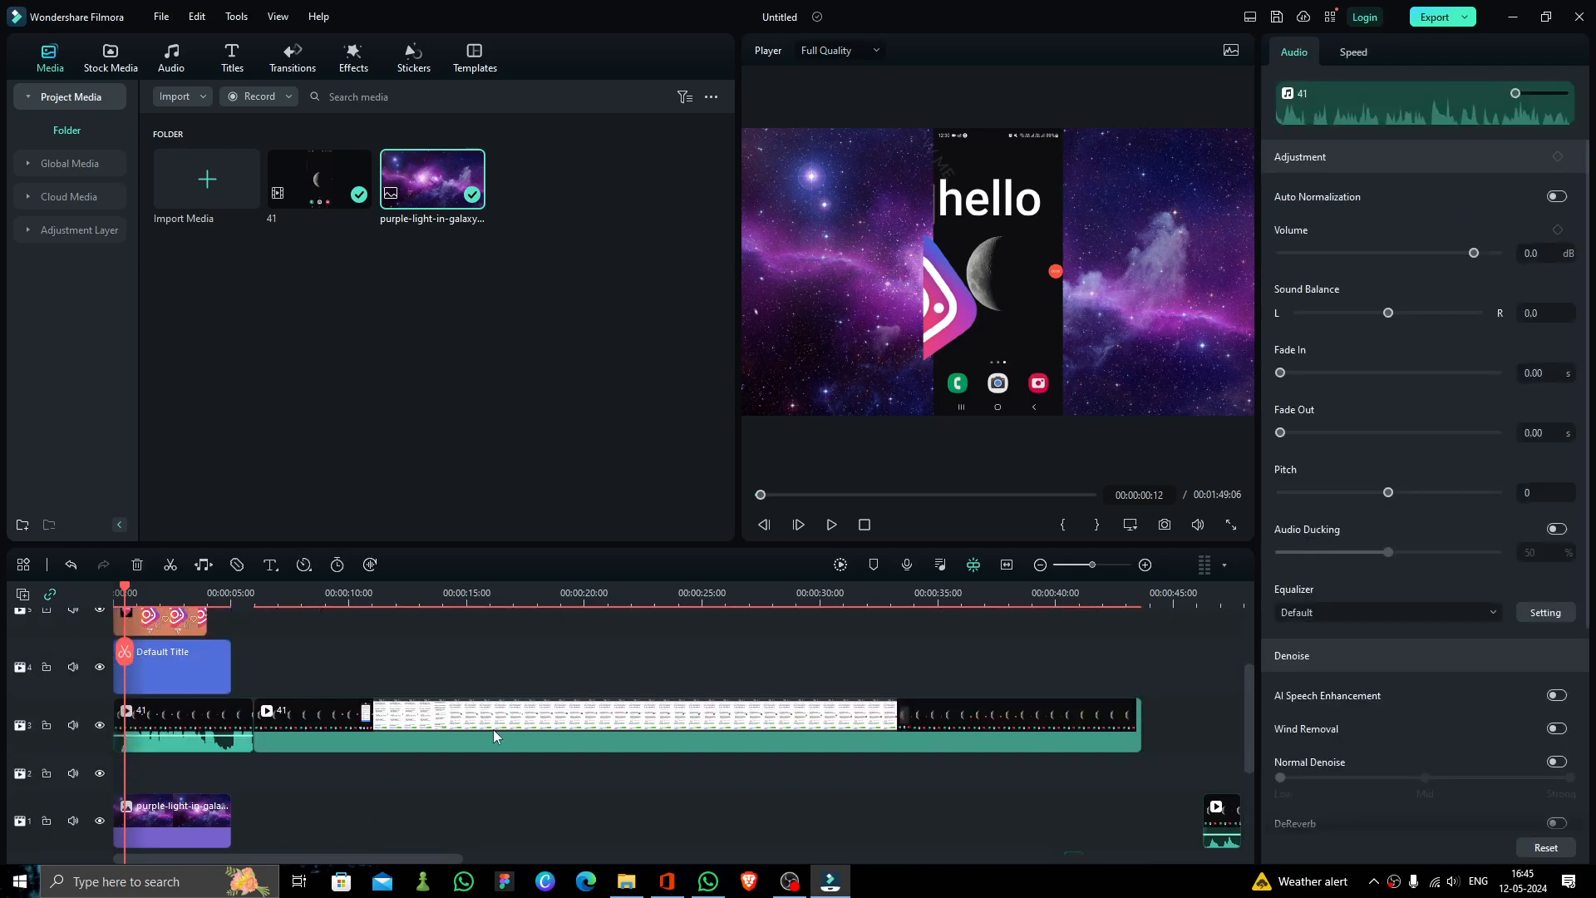
left_click(492, 730)
scroll(531, 735, "down", 4)
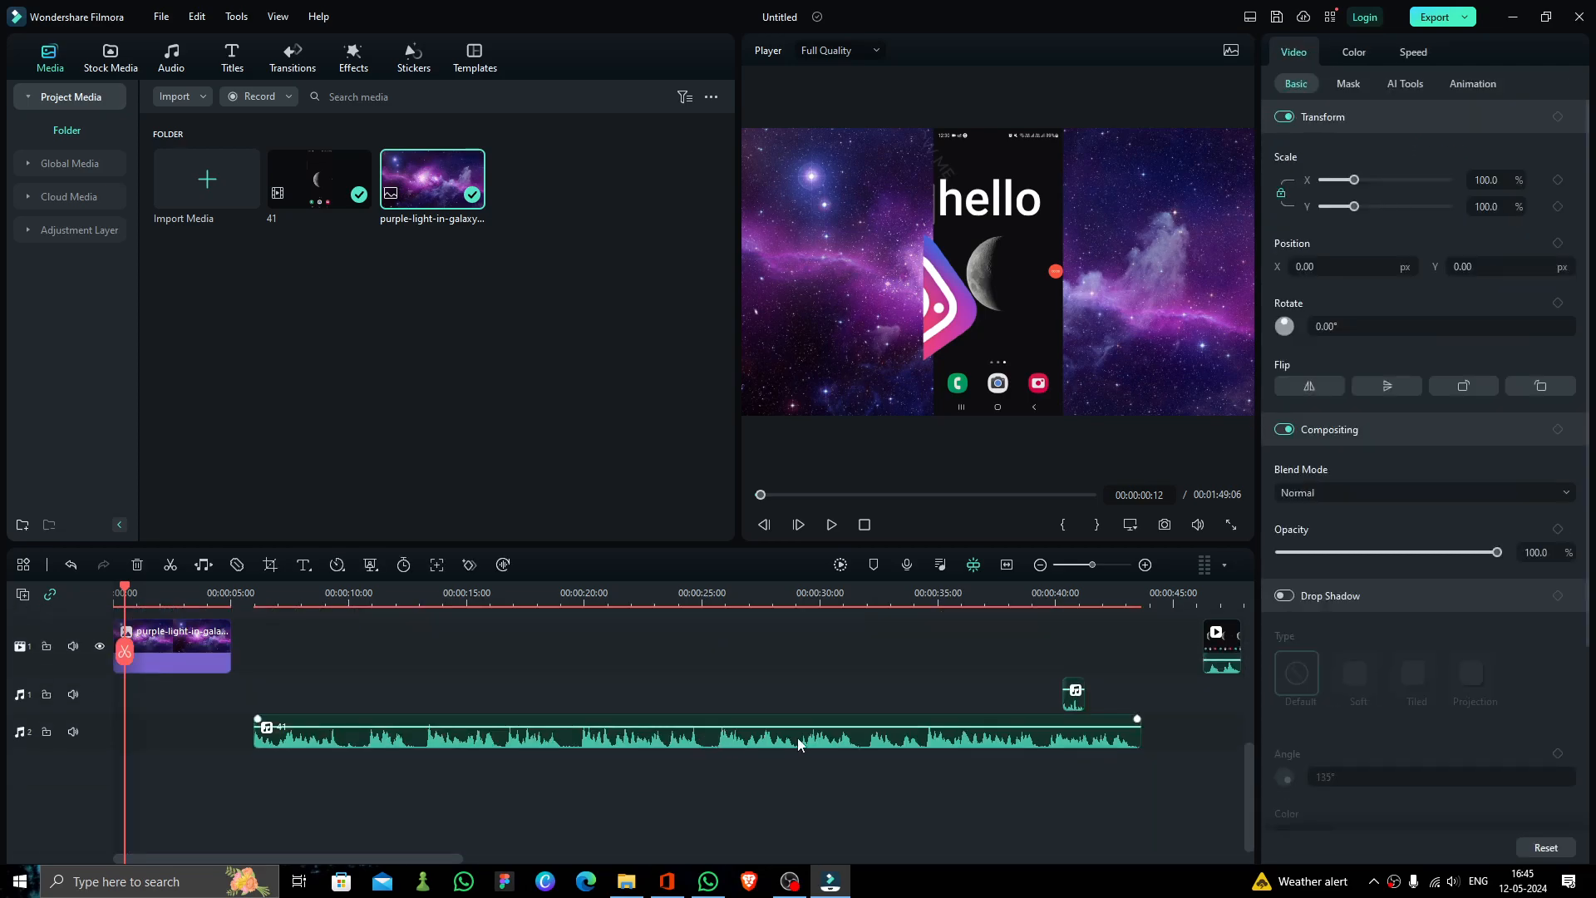
scroll(736, 745, "up", 4)
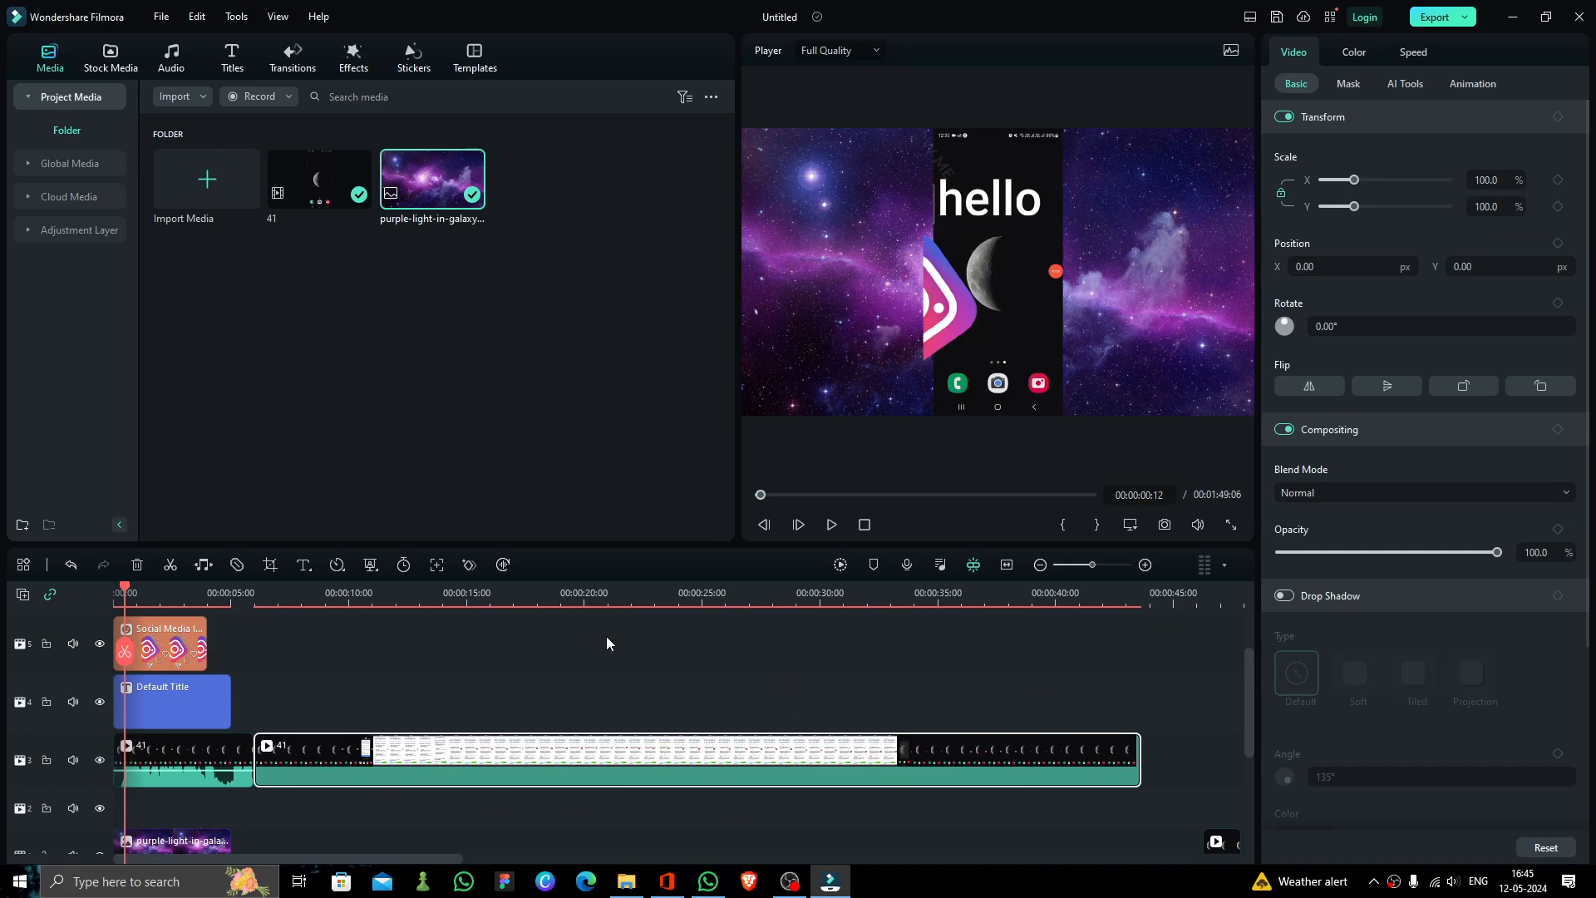
Open the export settings for a local MP4, name the file 1000 and choose Higher quality
scroll(606, 636, "up", 2)
left_click(1434, 19)
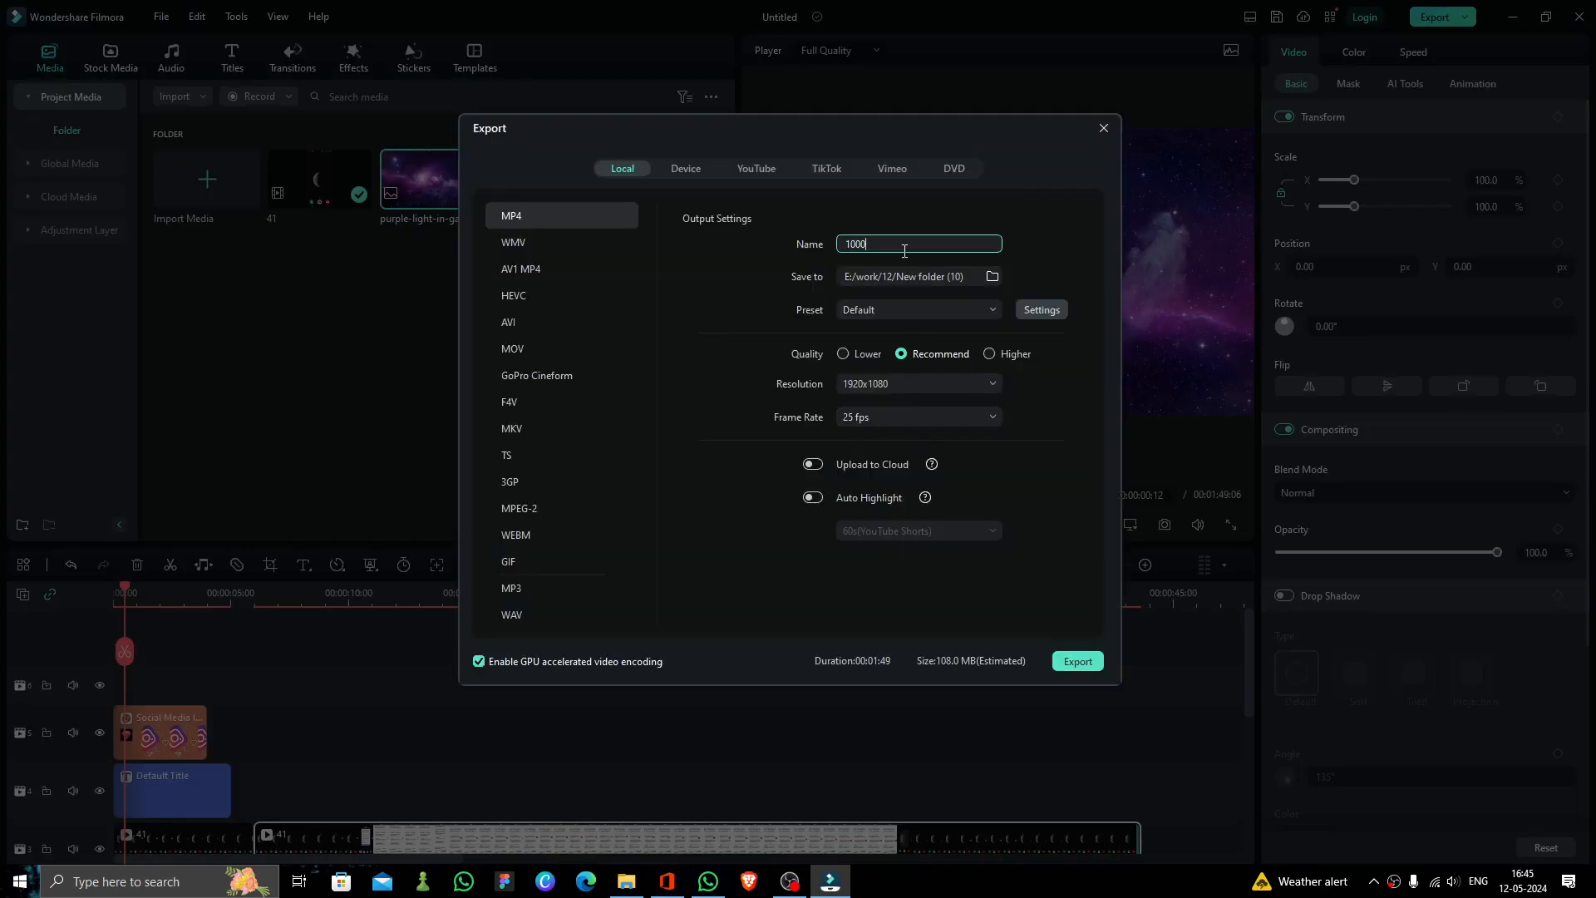
left_click(990, 356)
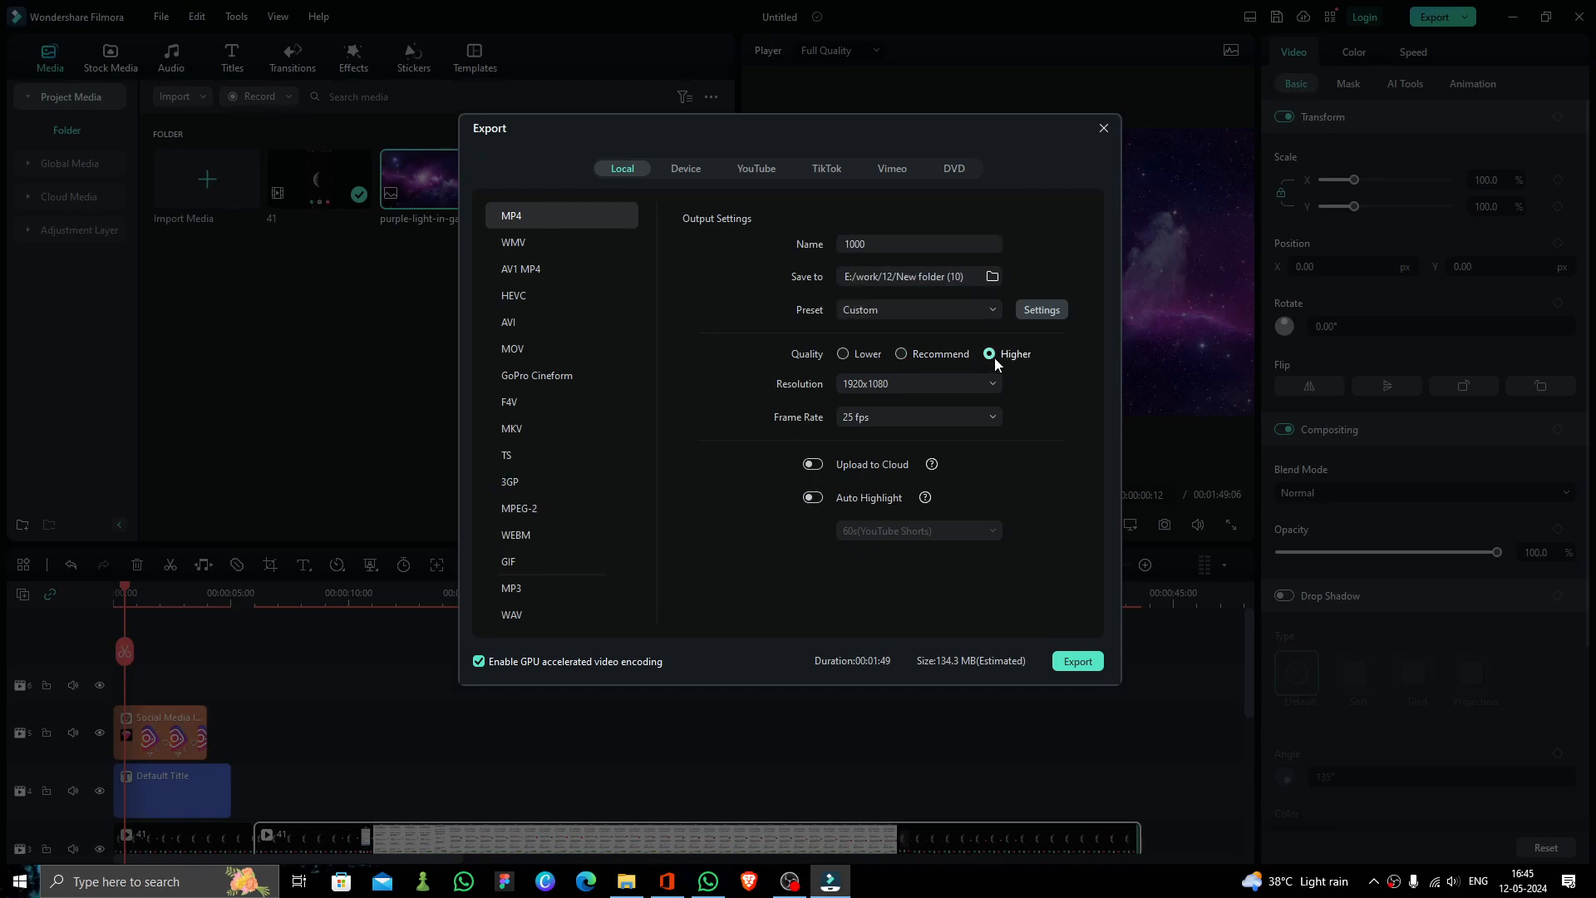